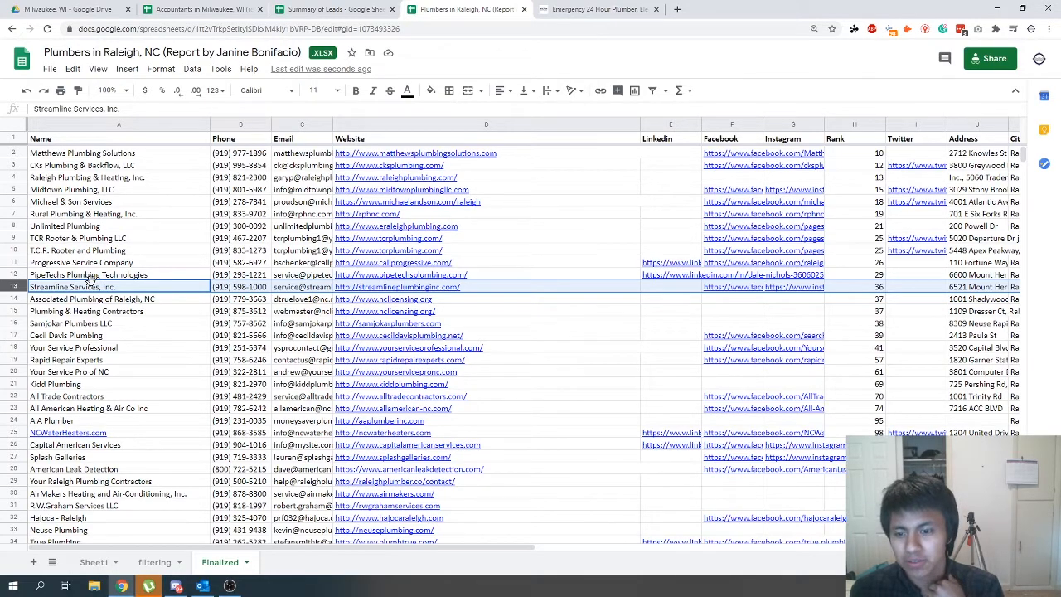
- Review the plumber leads on the Finalized sheet and on Sheet1
{"action": "scroll", "coordinate": [94, 276], "scroll_direction": "down", "scroll_amount": 15}
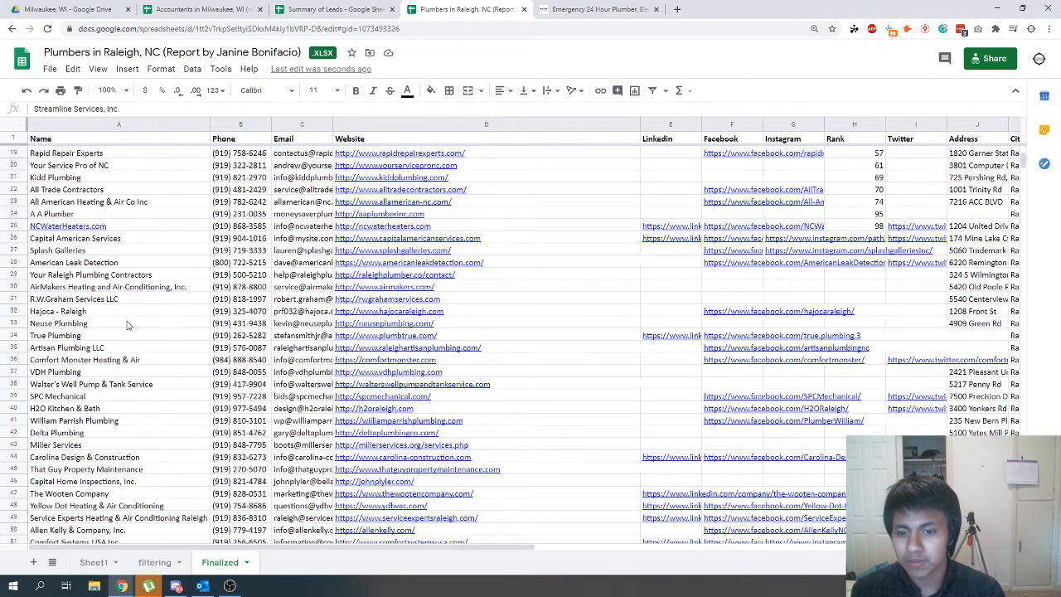
{"action": "scroll", "coordinate": [105, 322], "scroll_direction": "up", "scroll_amount": 15}
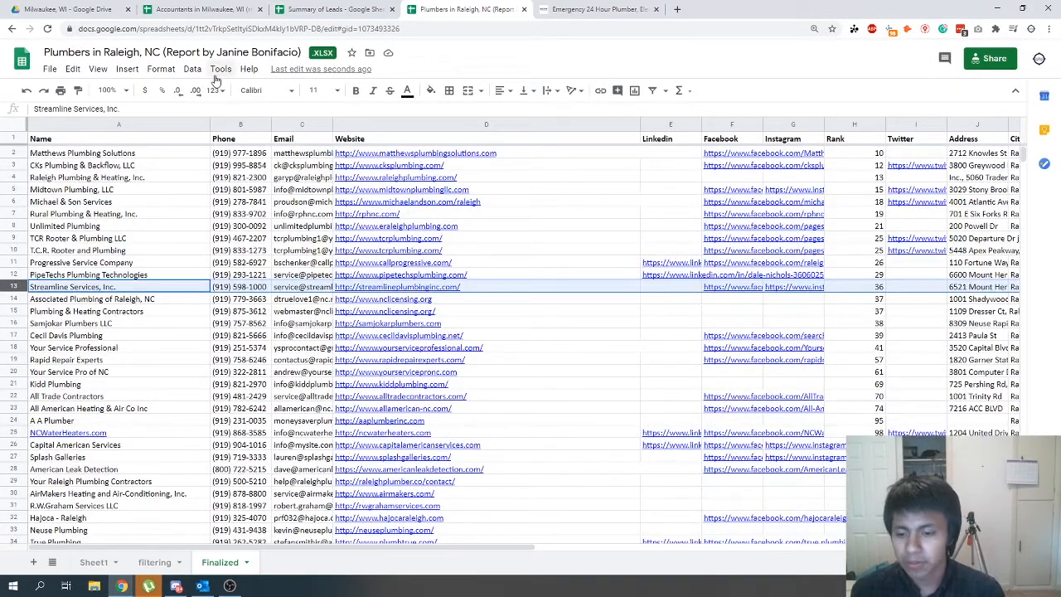
{"action": "left_click", "coordinate": [95, 565]}
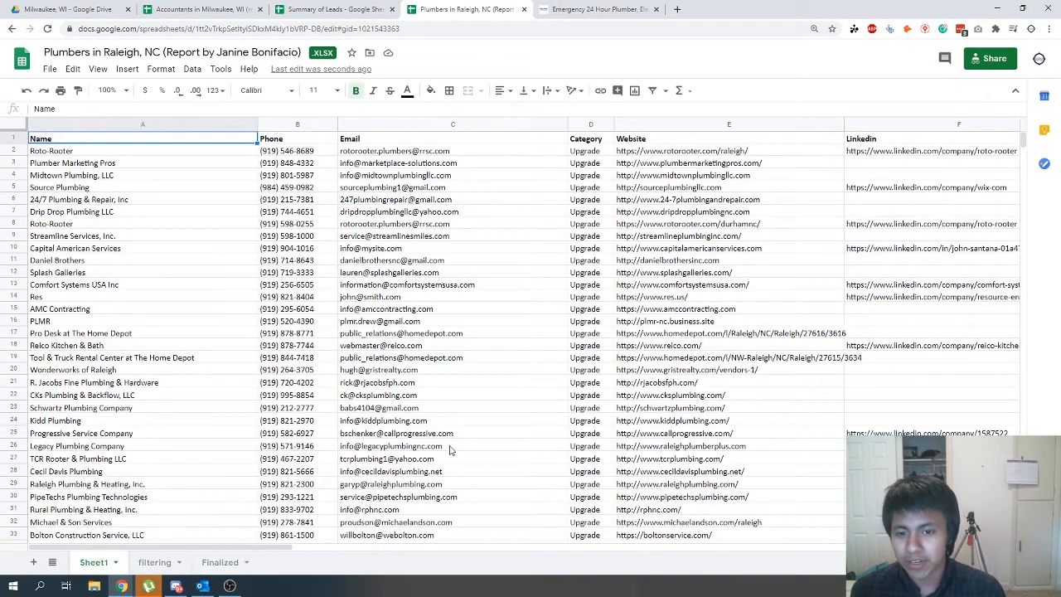
{"action": "scroll", "coordinate": [497, 402], "scroll_direction": "down", "scroll_amount": 10}
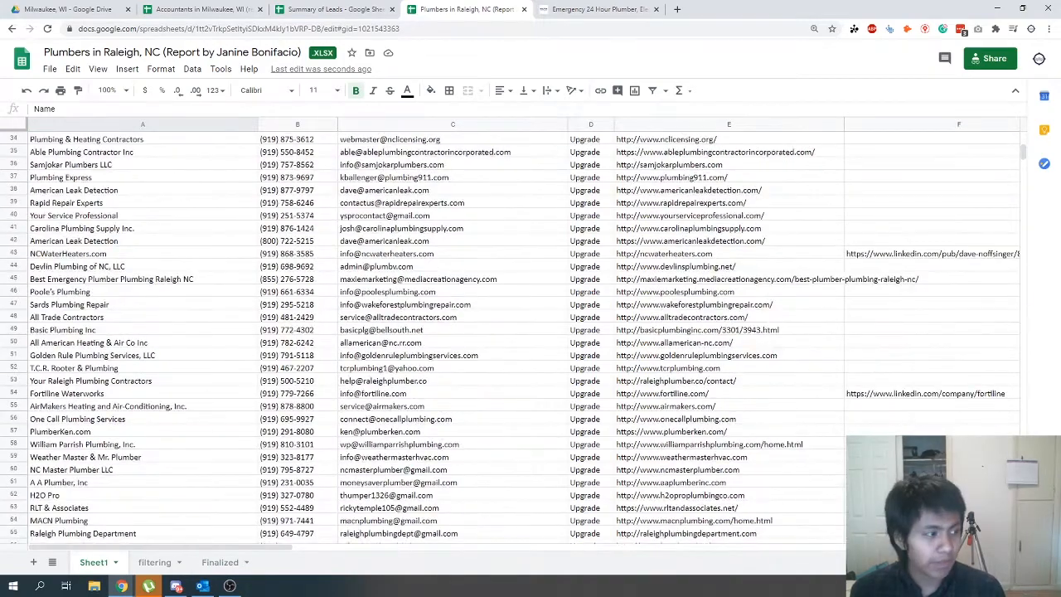
{"action": "scroll", "coordinate": [165, 273], "scroll_direction": "up", "scroll_amount": 10}
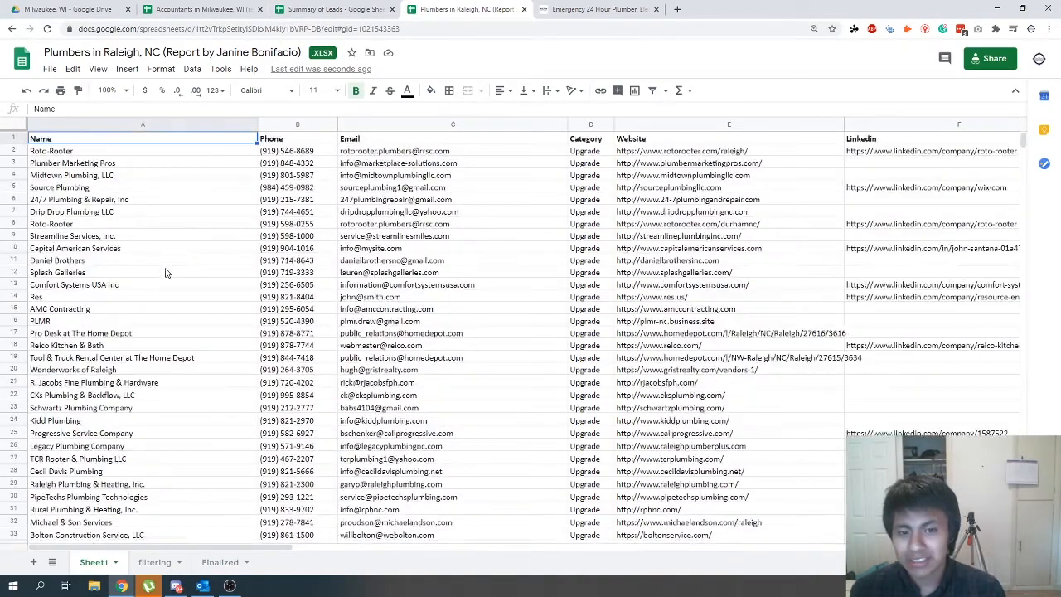
- Open the D7 Lead Finder dashboard in a new browser tab and review the lead search form and recent history
{"action": "left_click", "coordinate": [678, 9]}
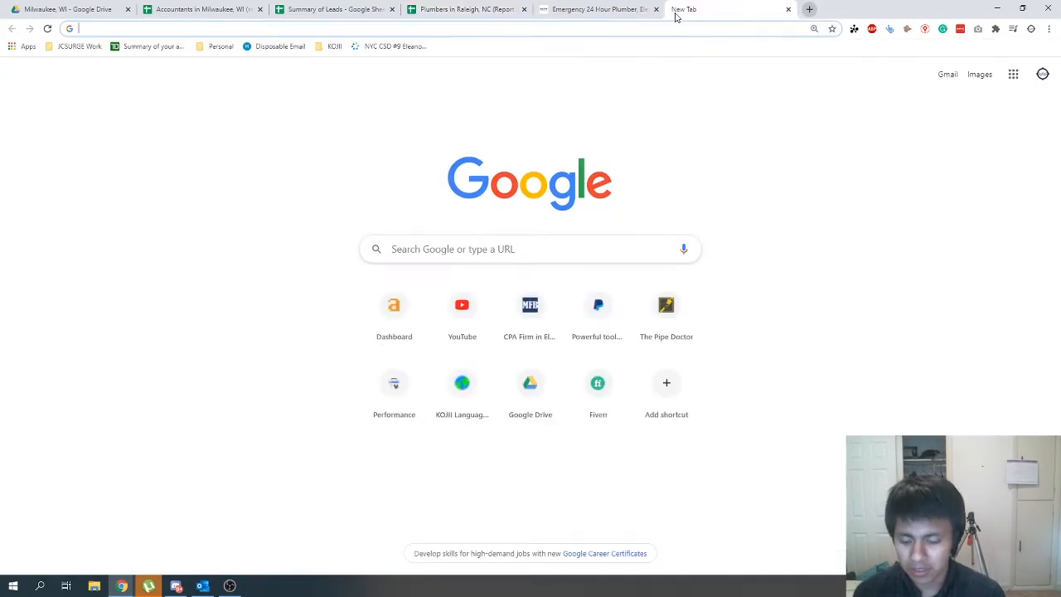
{"action": "type", "text": "d7"}
{"action": "key", "text": "Return"}
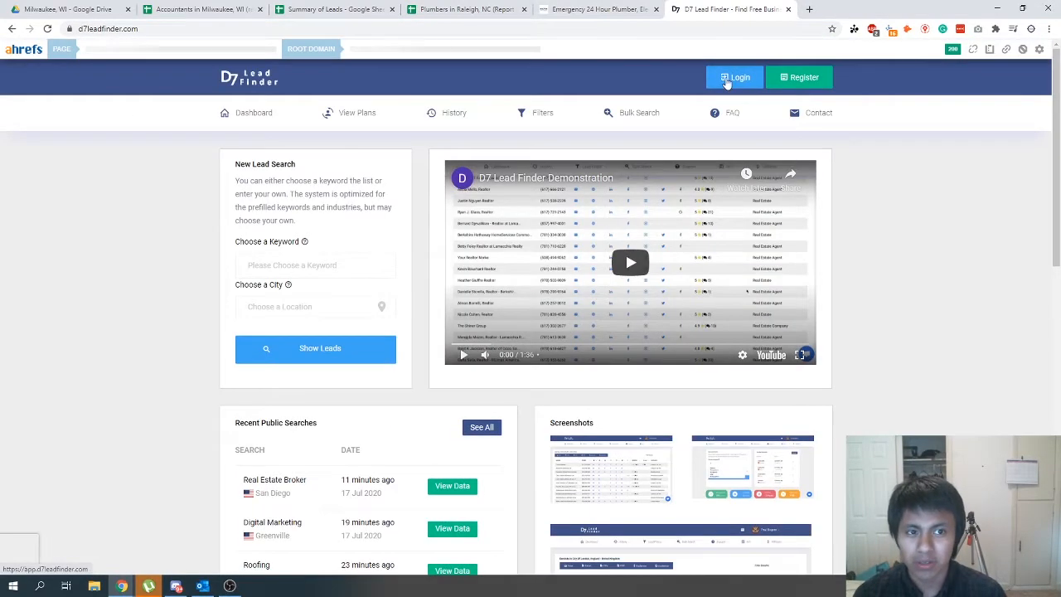
{"action": "left_click", "coordinate": [735, 78]}
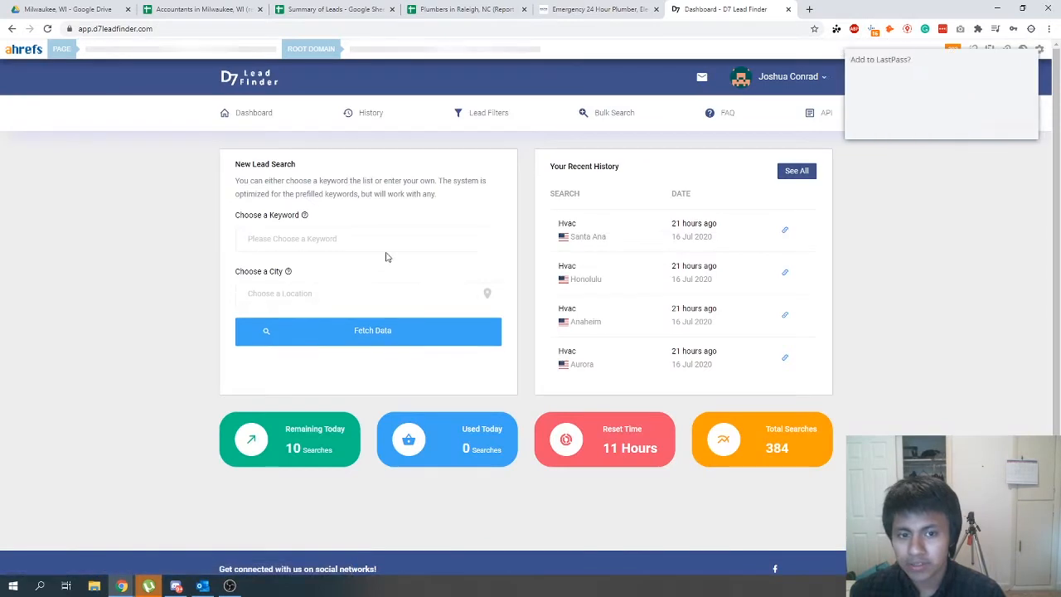
{"action": "left_click", "coordinate": [450, 245]}
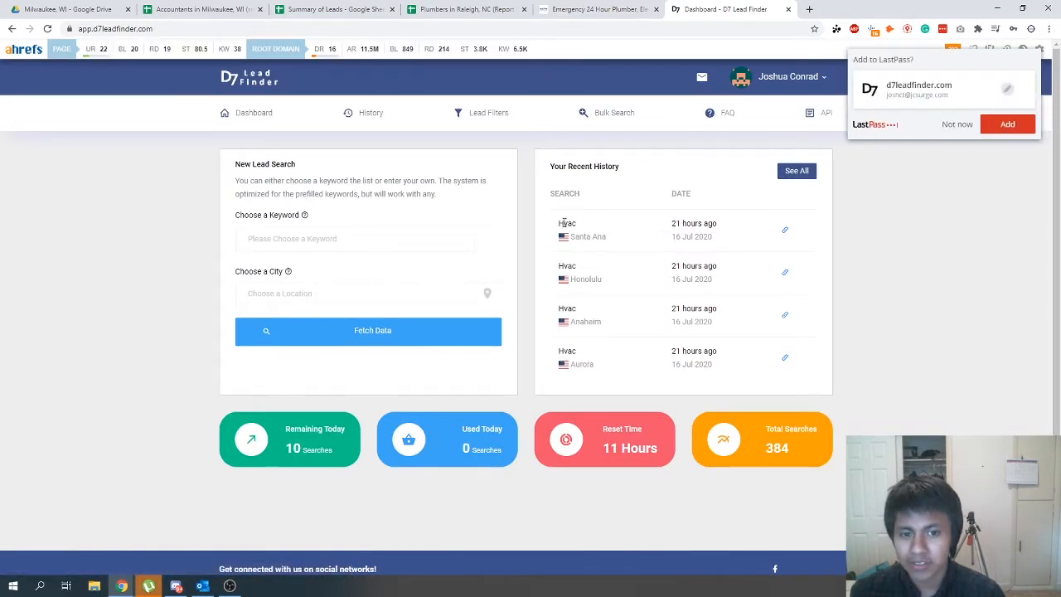
{"action": "scroll", "coordinate": [580, 328], "scroll_direction": "down", "scroll_amount": 1}
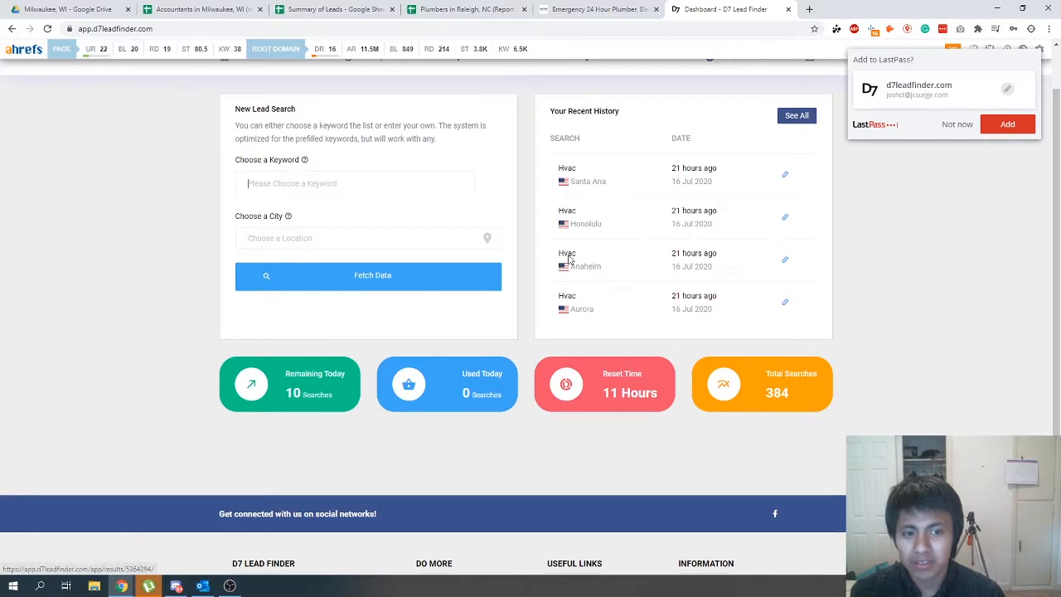
{"action": "scroll", "coordinate": [395, 159], "scroll_direction": "up", "scroll_amount": 1}
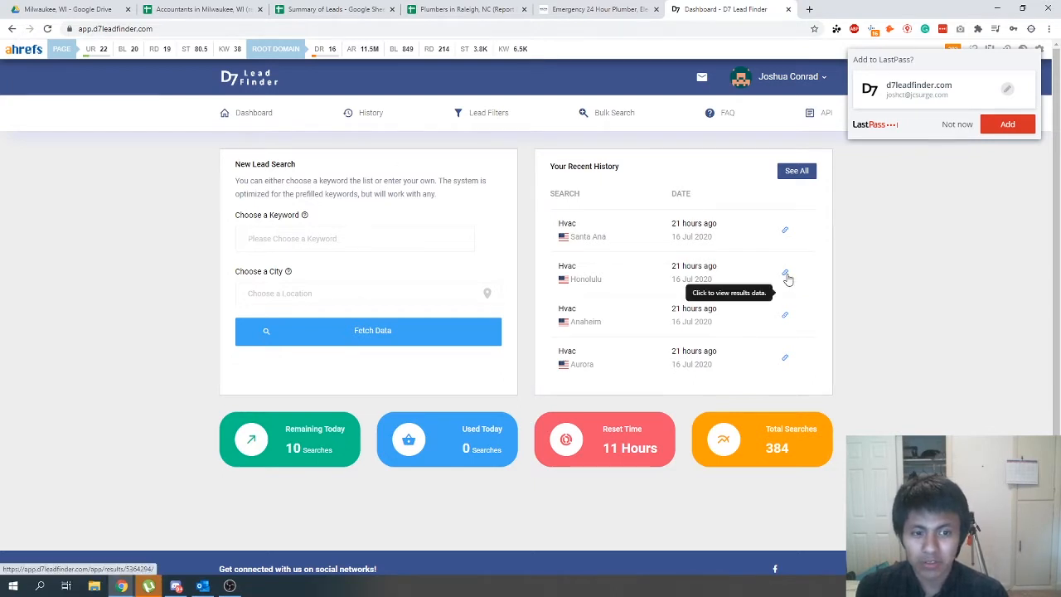
- View the Wisconsin leads folder in Google Drive, then return to the Plumbers in Raleigh, NC spreadsheet
{"action": "left_click", "coordinate": [597, 9]}
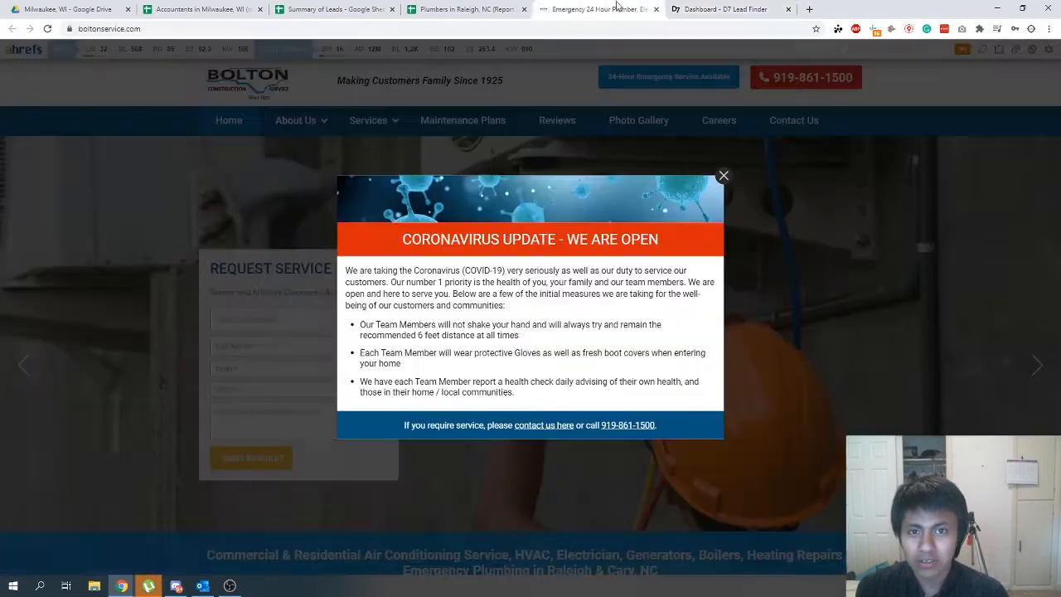
{"action": "left_click", "coordinate": [464, 9]}
{"action": "left_click", "coordinate": [332, 9]}
{"action": "left_click", "coordinate": [216, 5]}
{"action": "left_click", "coordinate": [98, 8]}
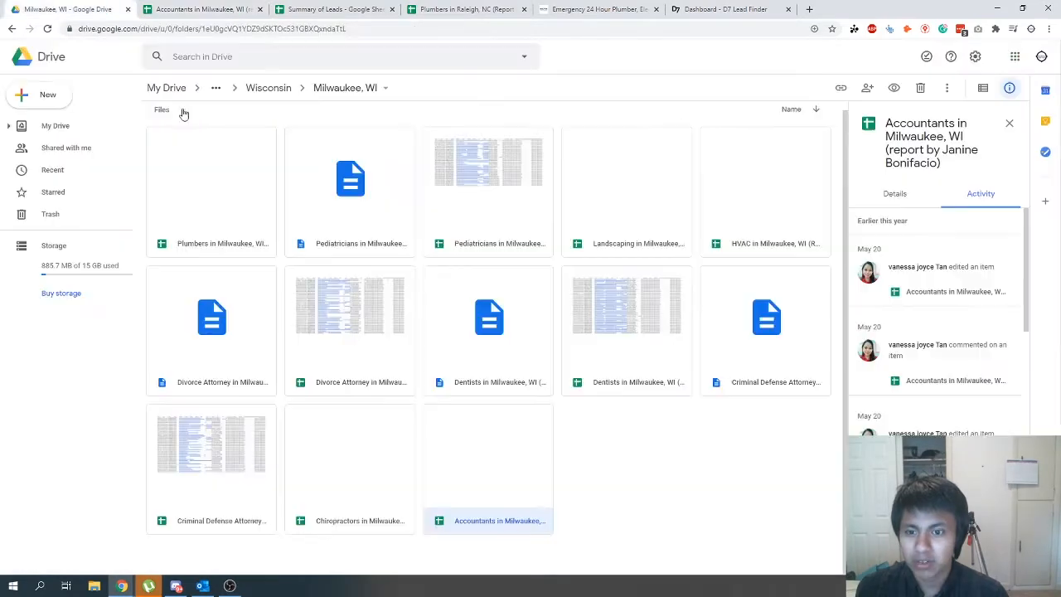
{"action": "left_click", "coordinate": [268, 87]}
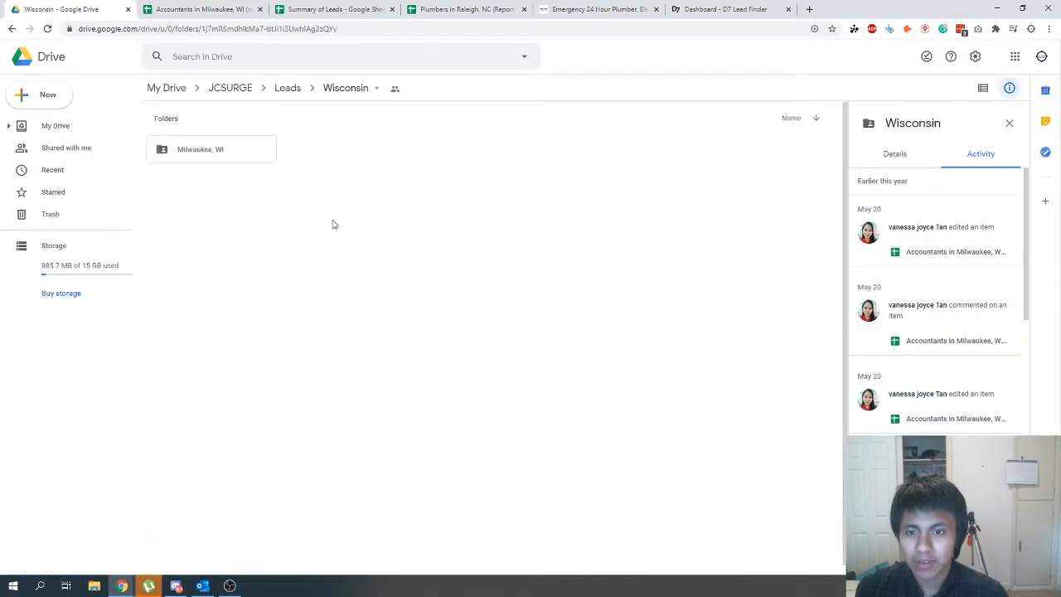
{"action": "left_click", "coordinate": [336, 10]}
{"action": "left_click", "coordinate": [464, 9]}
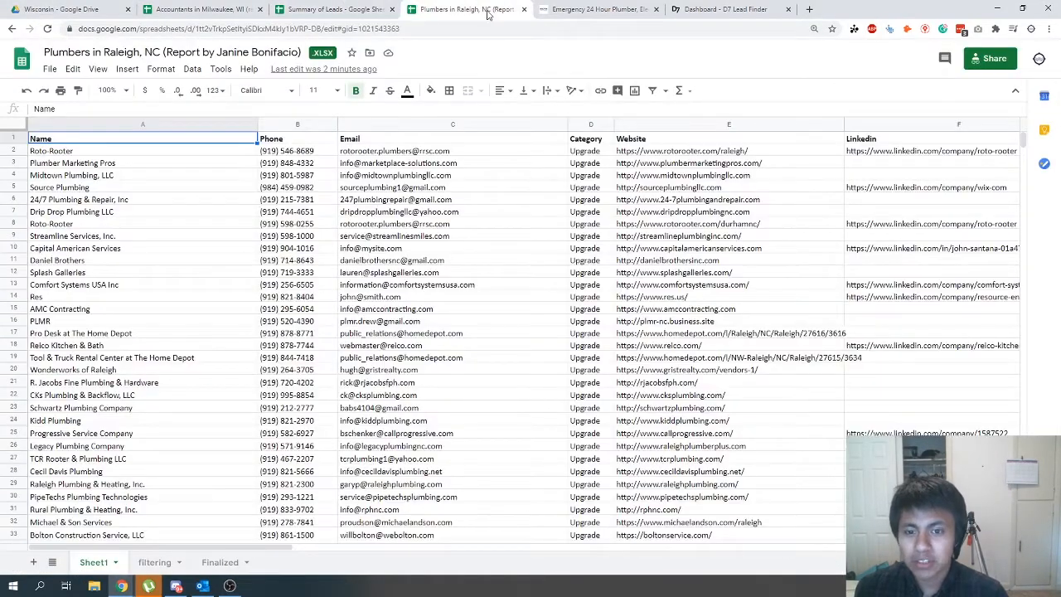
- Examine the columns of Sheet1, from the contact details to the social links, address, city and zip data
{"action": "left_click", "coordinate": [69, 52]}
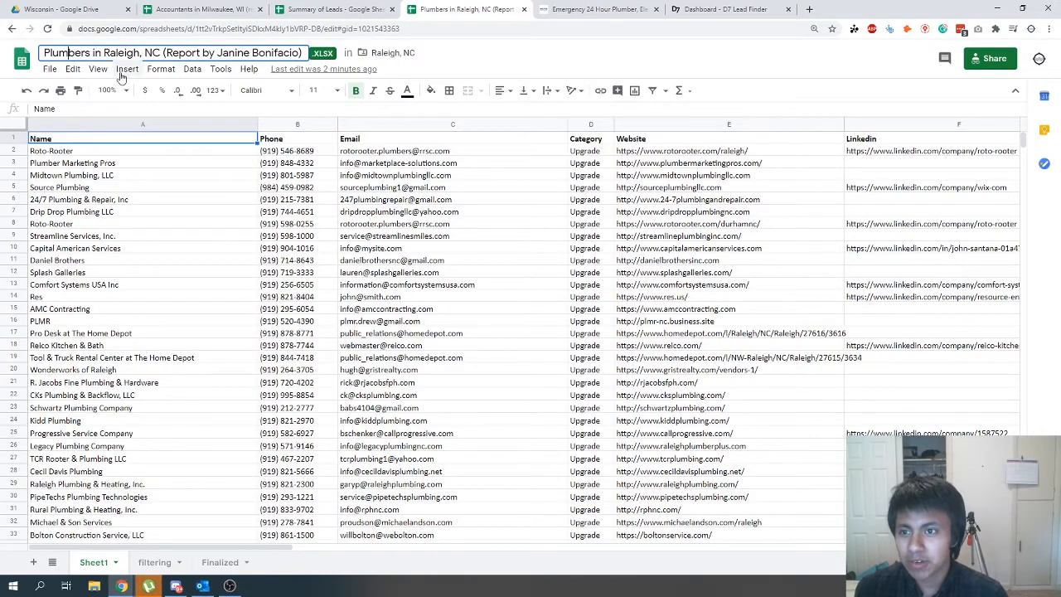
{"action": "left_click_drag", "start_coordinate": [256, 547], "coordinate": [682, 525]}
{"action": "left_click", "coordinate": [657, 230]}
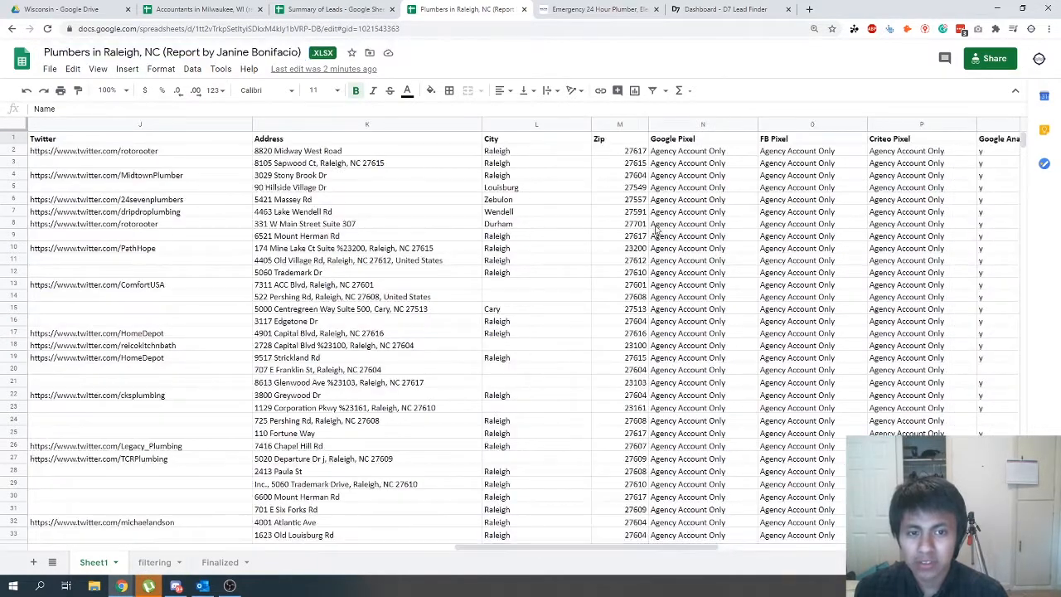
{"action": "left_click", "coordinate": [620, 126]}
{"action": "left_click", "coordinate": [581, 175]}
{"action": "left_click", "coordinate": [620, 124]}
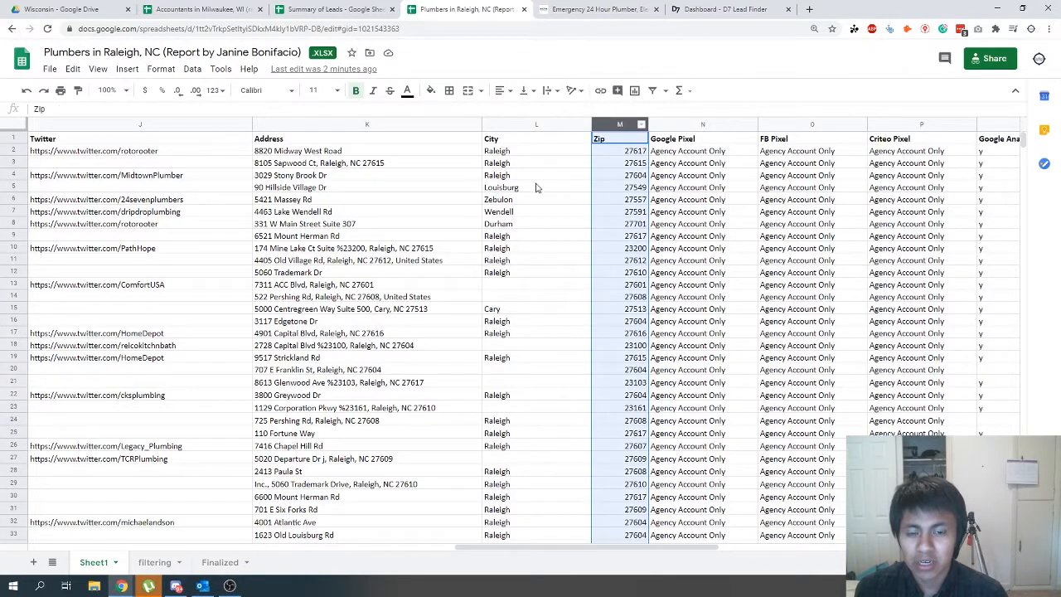
{"action": "left_click_drag", "start_coordinate": [489, 547], "coordinate": [157, 535]}
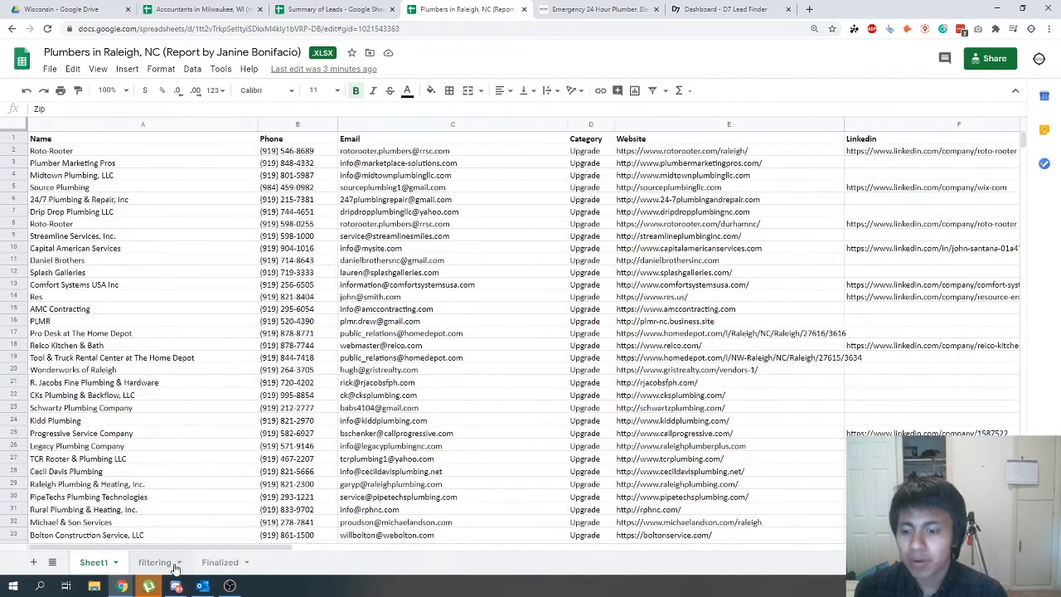
{"action": "scroll", "coordinate": [188, 524], "scroll_direction": "down", "scroll_amount": 1}
{"action": "scroll", "coordinate": [186, 527], "scroll_direction": "down", "scroll_amount": 10}
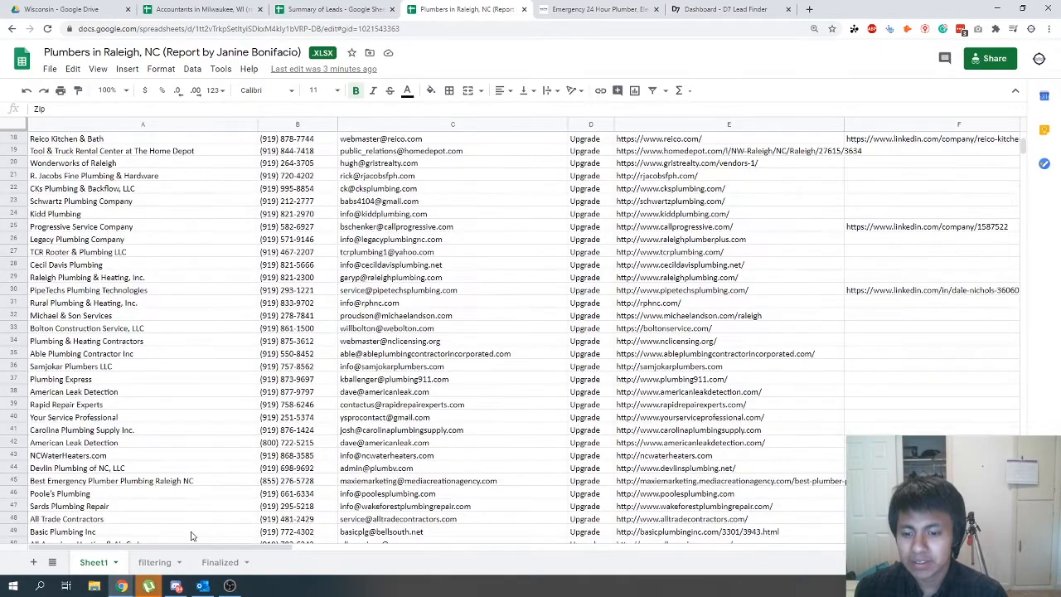
{"action": "left_click_drag", "start_coordinate": [239, 547], "coordinate": [540, 538]}
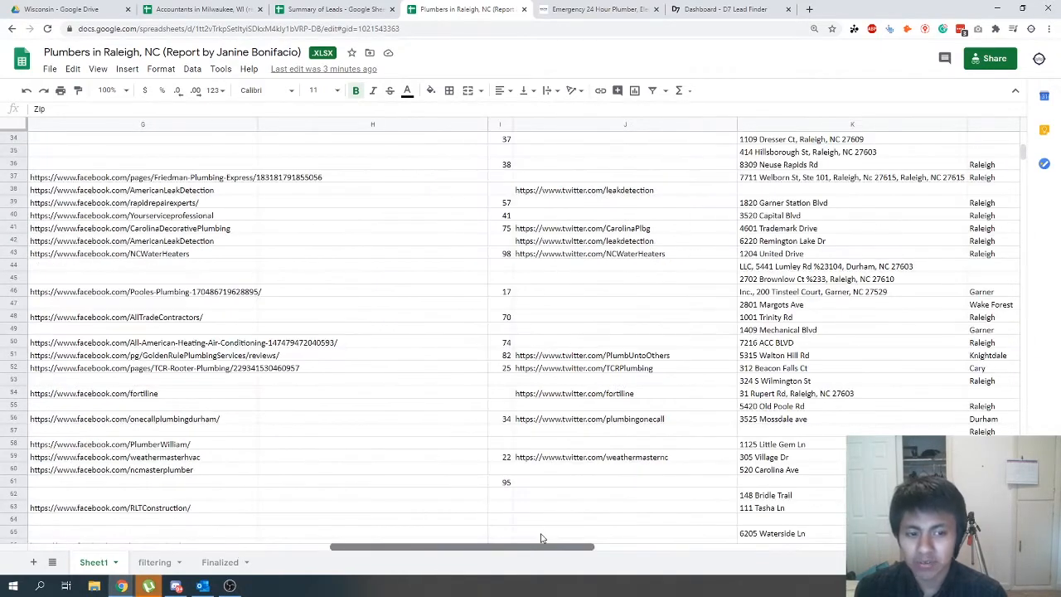
{"action": "scroll", "coordinate": [677, 372], "scroll_direction": "up", "scroll_amount": 11}
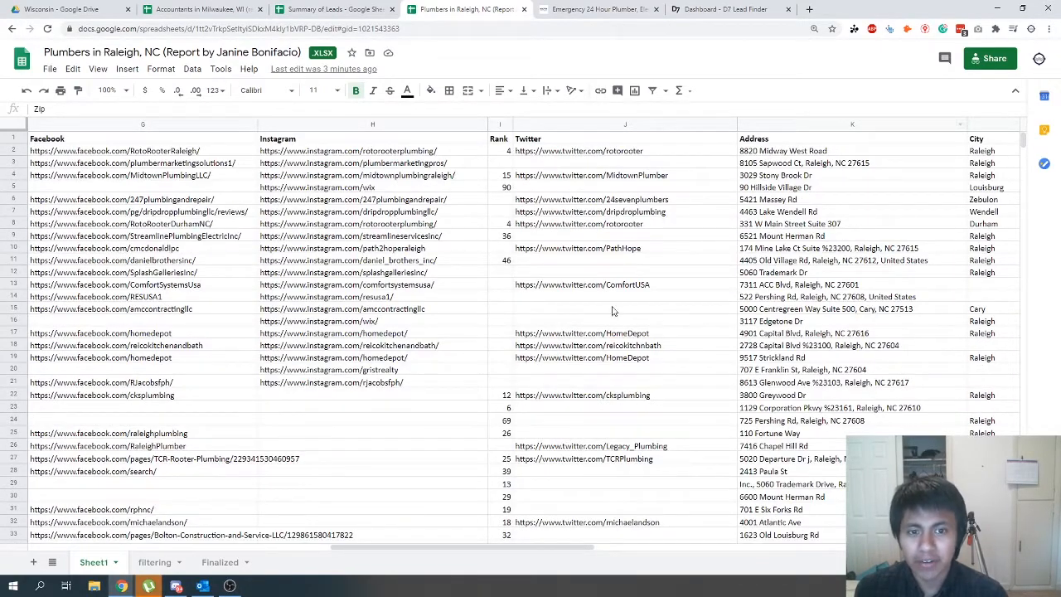
{"action": "left_click_drag", "start_coordinate": [456, 548], "coordinate": [643, 548]}
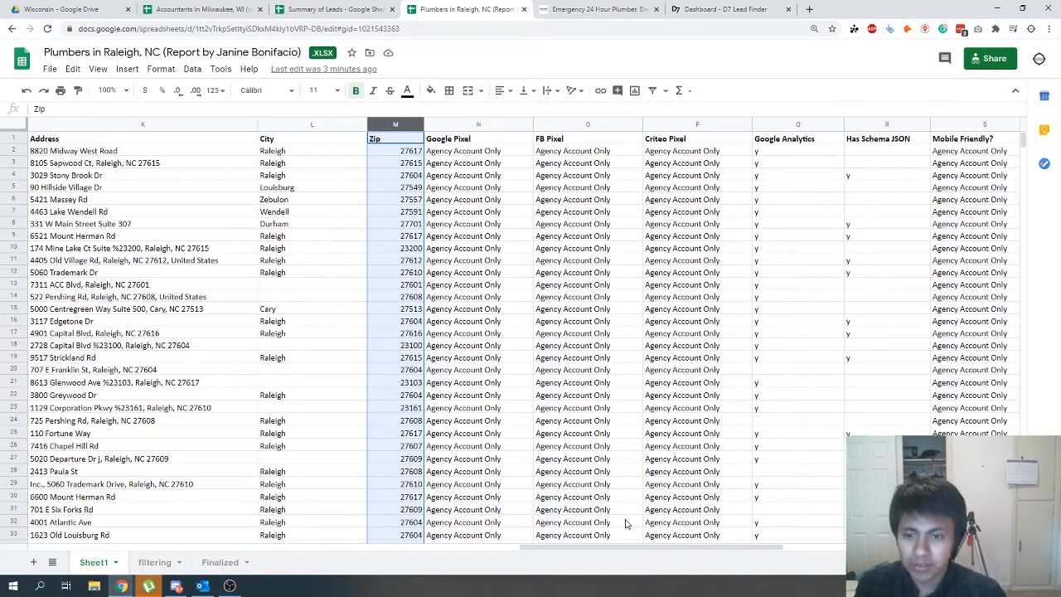
- Freeze Sheet1 up to row 1 so the column headers stay in place
{"action": "left_click", "coordinate": [319, 121]}
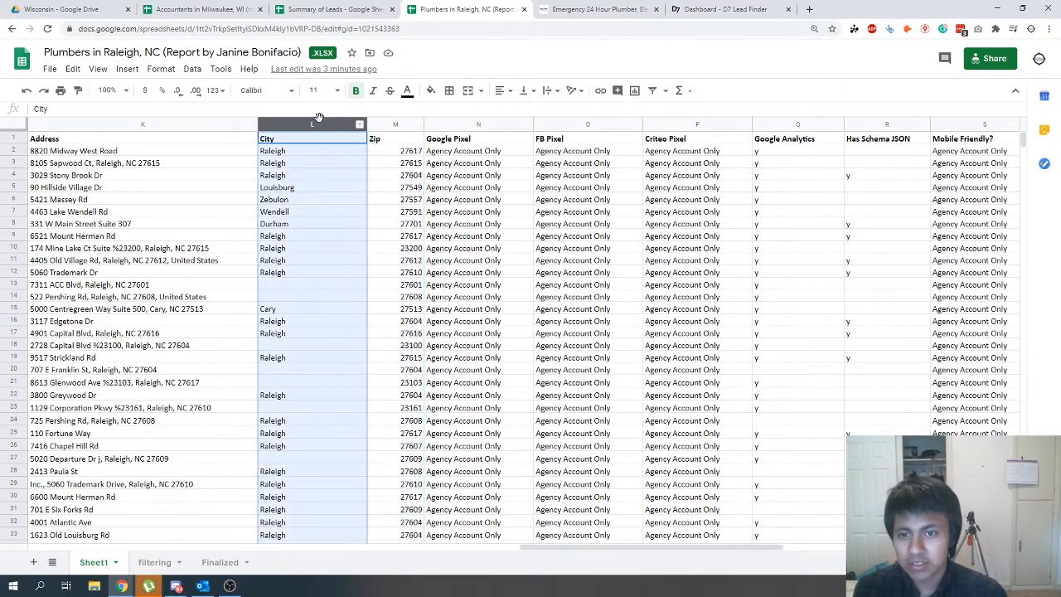
{"action": "right_click", "coordinate": [319, 117]}
{"action": "left_click", "coordinate": [268, 296]}
{"action": "left_click", "coordinate": [10, 137]}
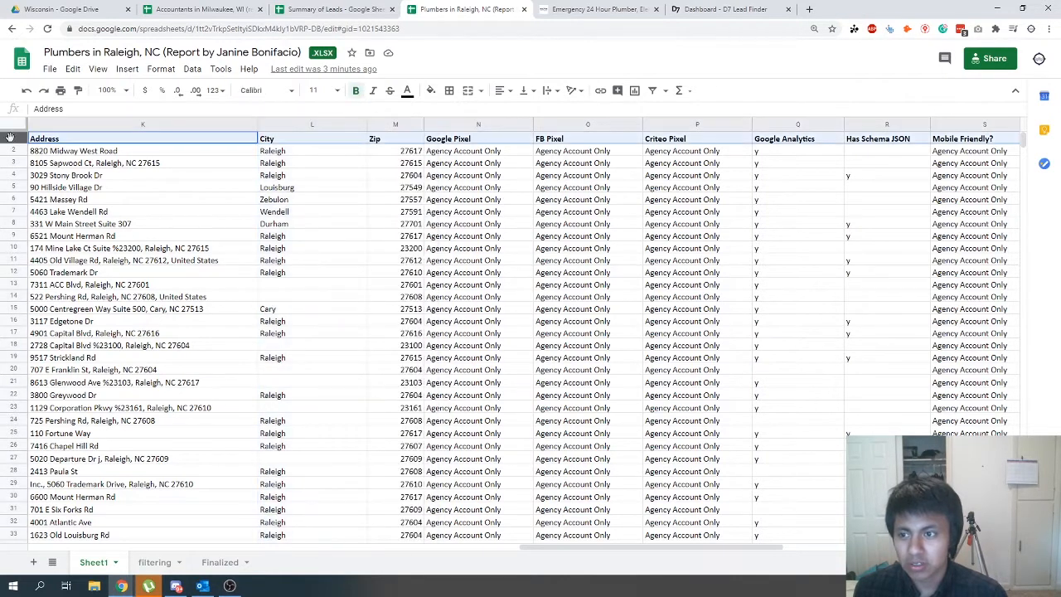
{"action": "left_click", "coordinate": [49, 69]}
{"action": "mouse_move", "coordinate": [98, 69]}
{"action": "mouse_move", "coordinate": [125, 90]}
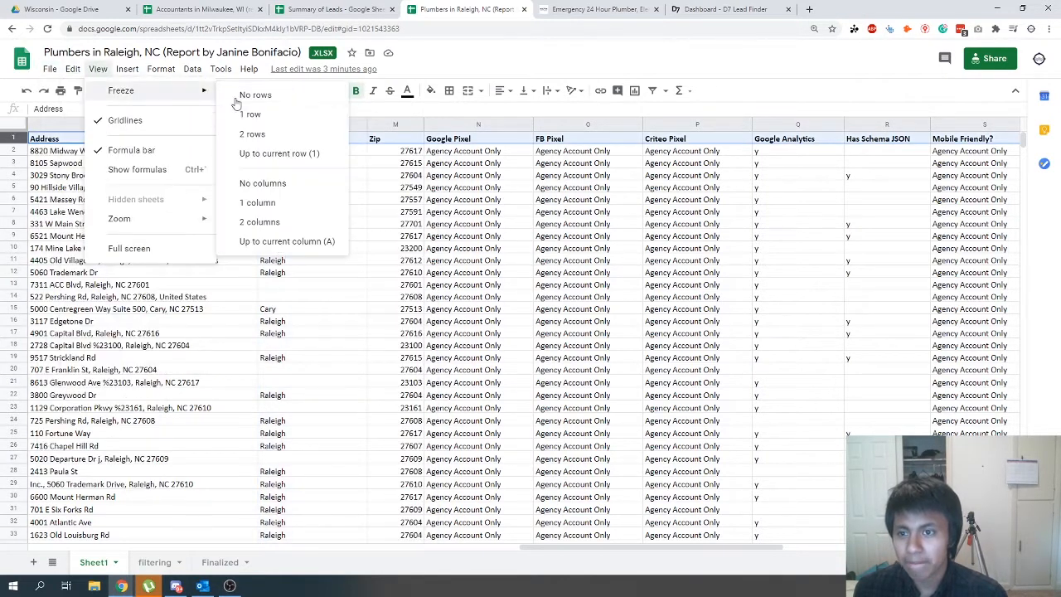
{"action": "left_click", "coordinate": [285, 153]}
{"action": "left_click", "coordinate": [315, 125]}
{"action": "right_click", "coordinate": [311, 124]}
{"action": "left_click", "coordinate": [356, 228]}
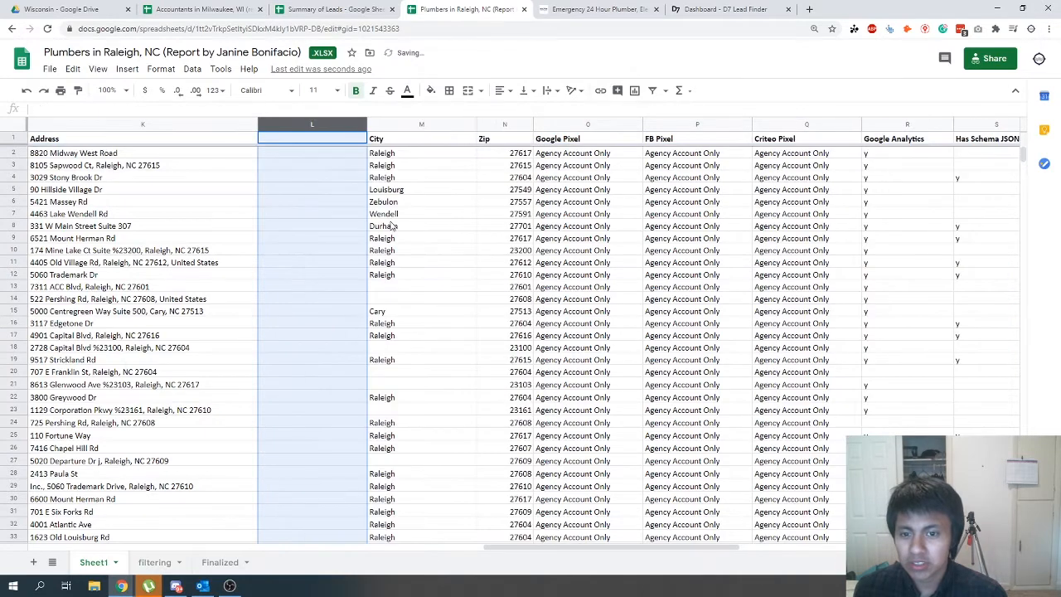
{"action": "key", "text": "ctrl+z"}
- Sort Sheet1 by the City column from A to Z
{"action": "right_click", "coordinate": [310, 126]}
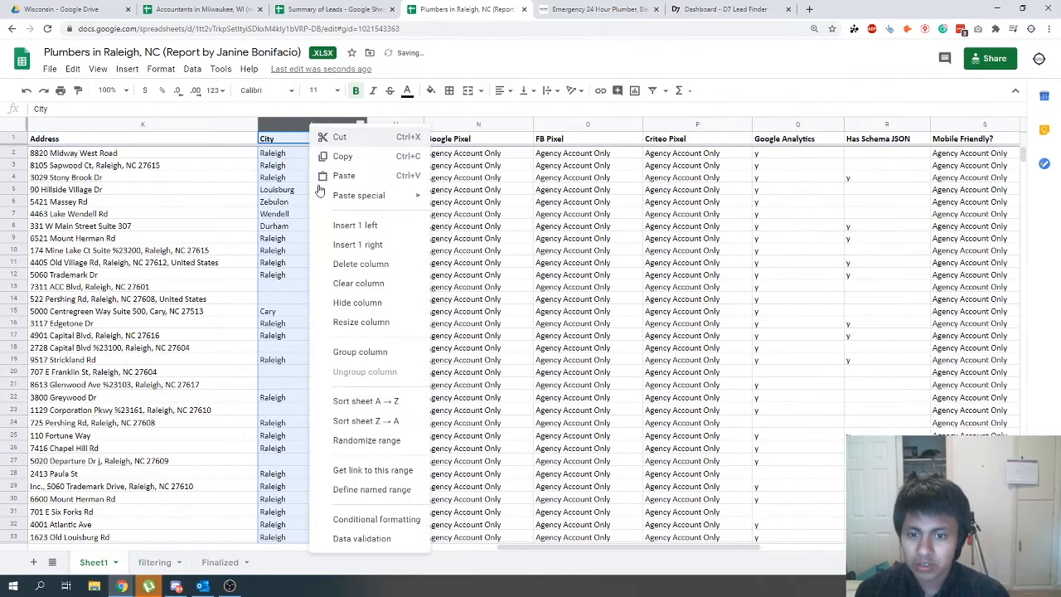
{"action": "left_click", "coordinate": [366, 401]}
{"action": "left_click", "coordinate": [83, 261]}
- Copy all rows with Raleigh as the city, rows 91 to 166, on Sheet1
{"action": "scroll", "coordinate": [282, 359], "scroll_direction": "down", "scroll_amount": 10}
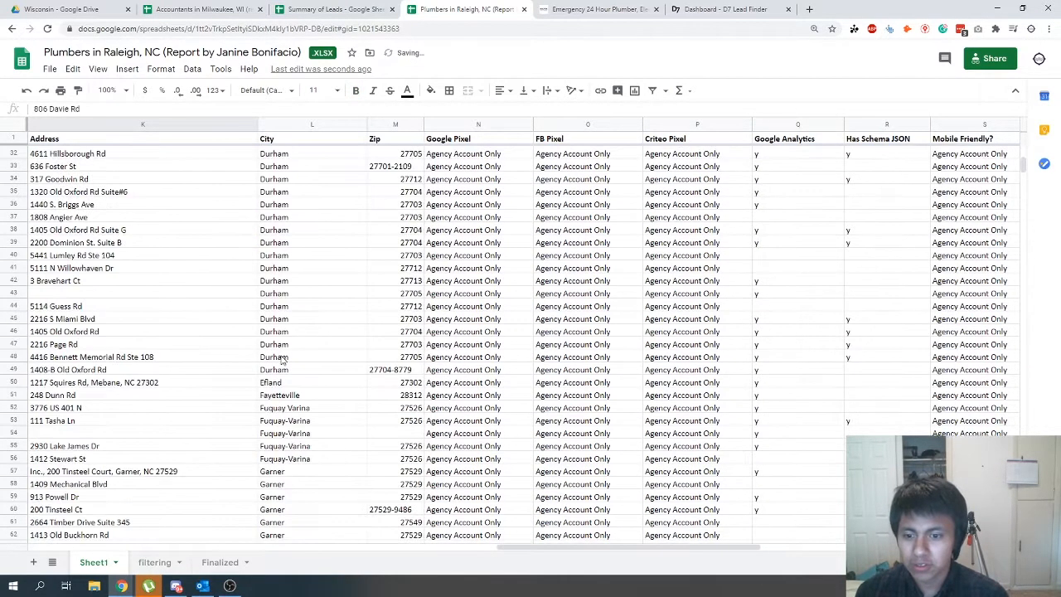
{"action": "scroll", "coordinate": [282, 359], "scroll_direction": "down", "scroll_amount": 12}
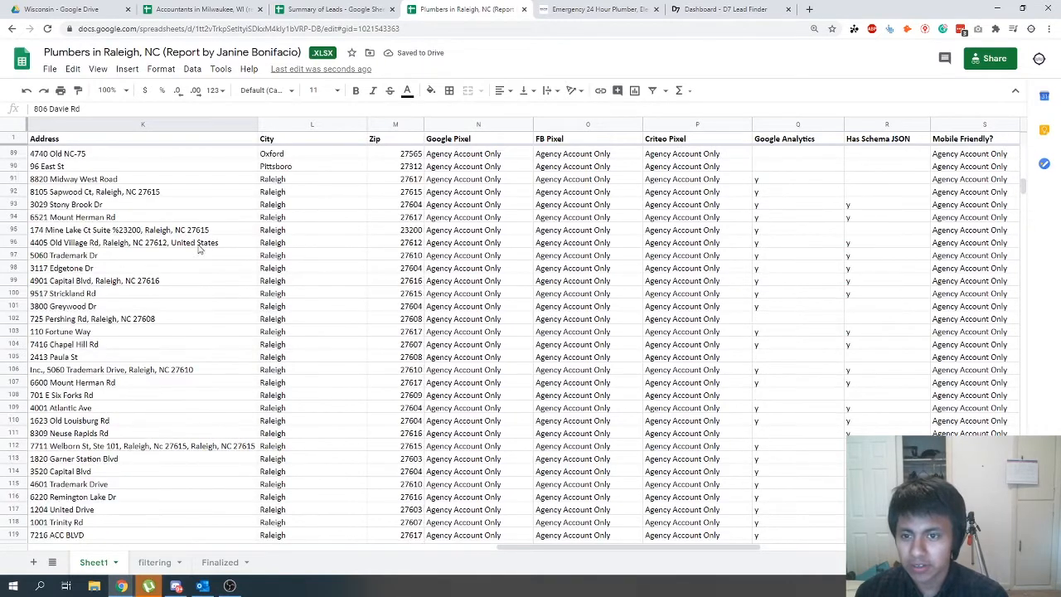
{"action": "left_click", "coordinate": [15, 180]}
{"action": "scroll", "coordinate": [150, 396], "scroll_direction": "down", "scroll_amount": 16}
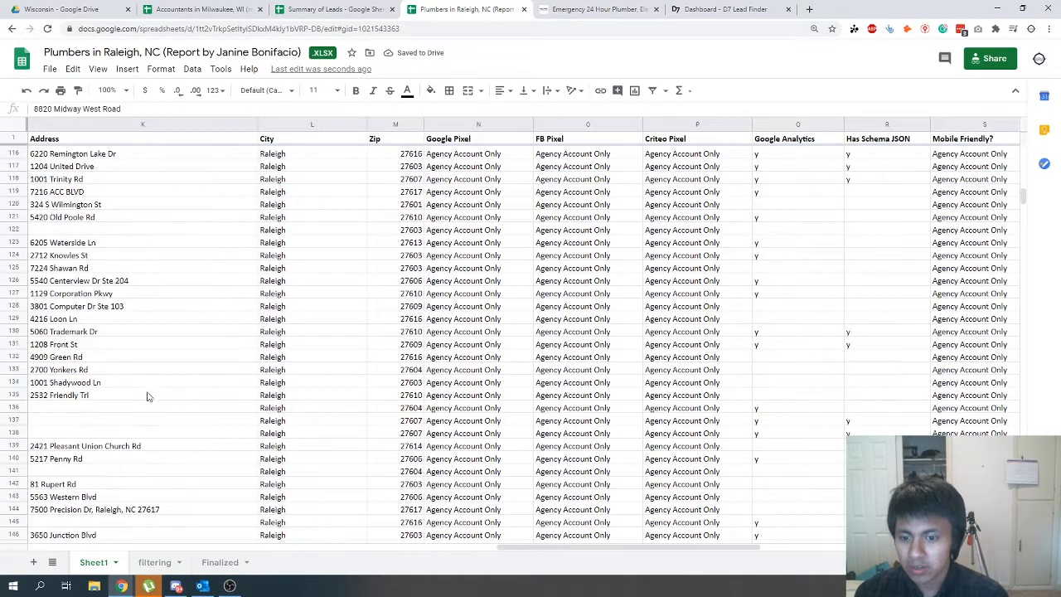
{"action": "scroll", "coordinate": [150, 396], "scroll_direction": "down", "scroll_amount": 4}
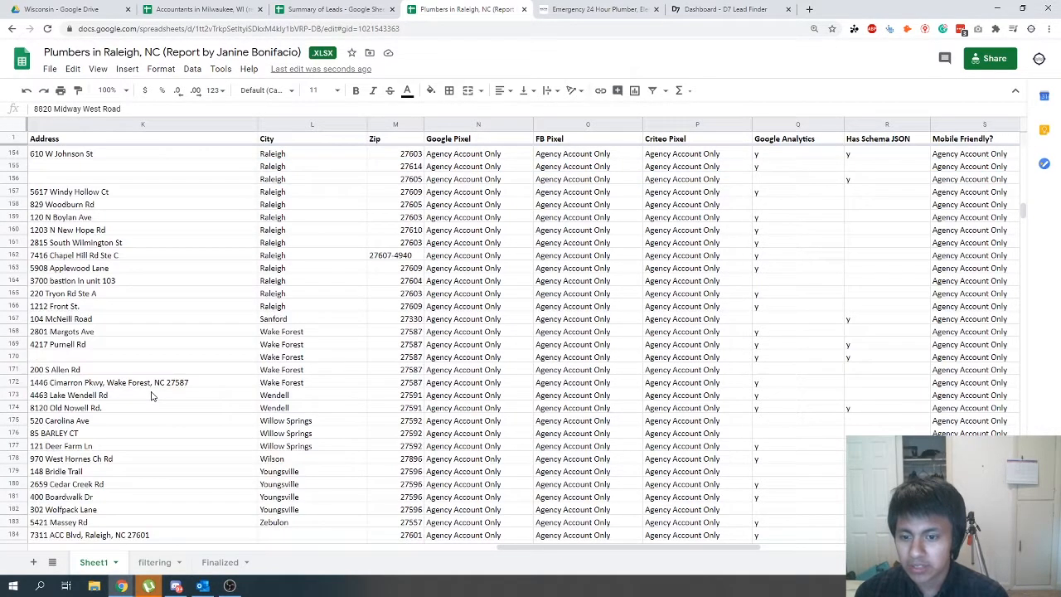
{"action": "left_click", "coordinate": [11, 306], "text": "shift"}
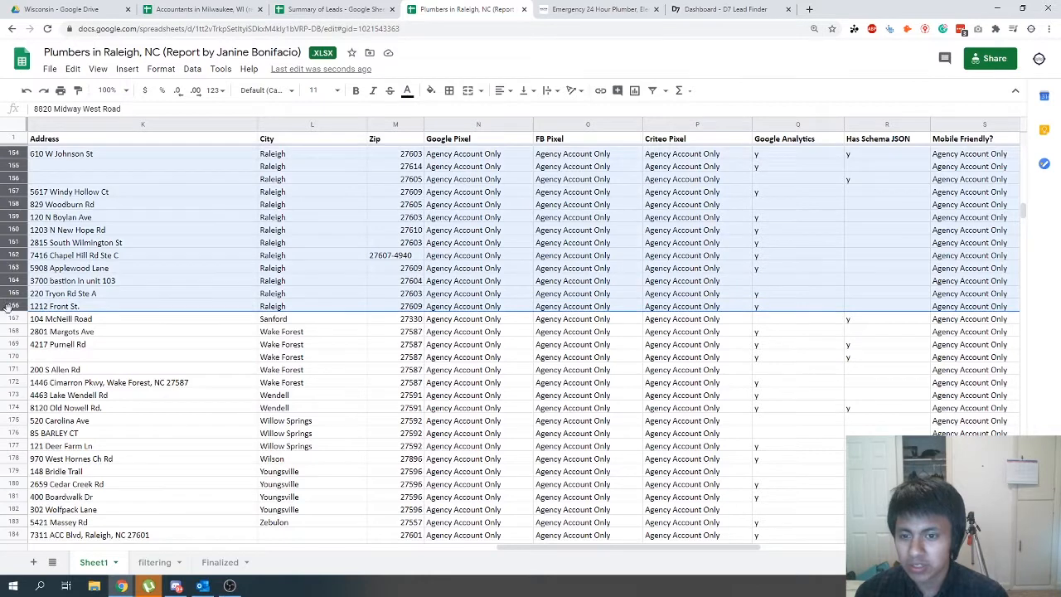
- Paste the copied Raleigh rows into a new sheet starting at cell A2 and return to Sheet1
{"action": "left_click", "coordinate": [33, 563]}
{"action": "left_click", "coordinate": [51, 151]}
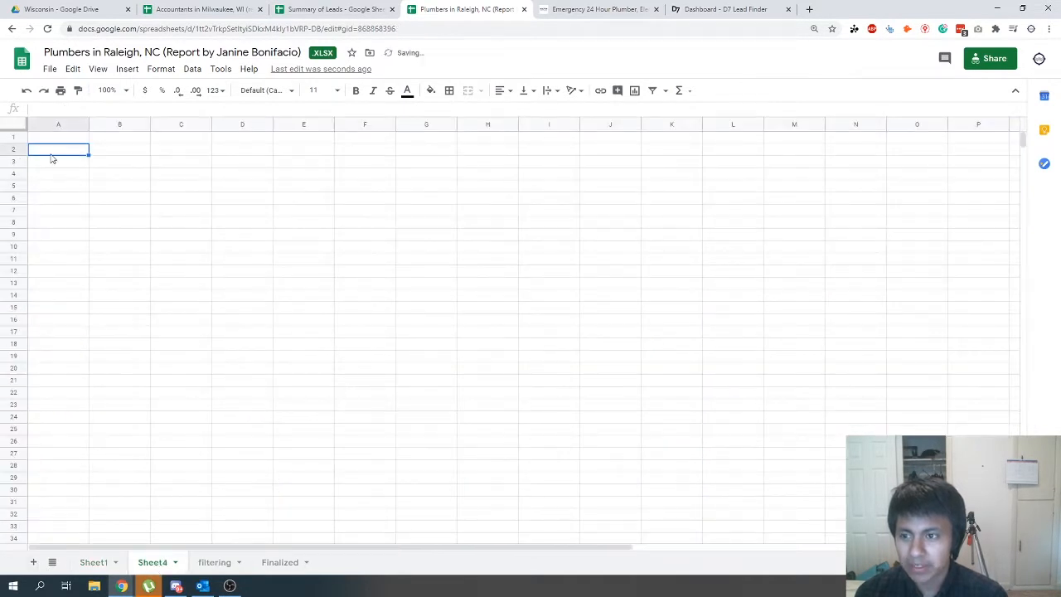
{"action": "key", "text": "ctrl+v"}
{"action": "left_click", "coordinate": [94, 562]}
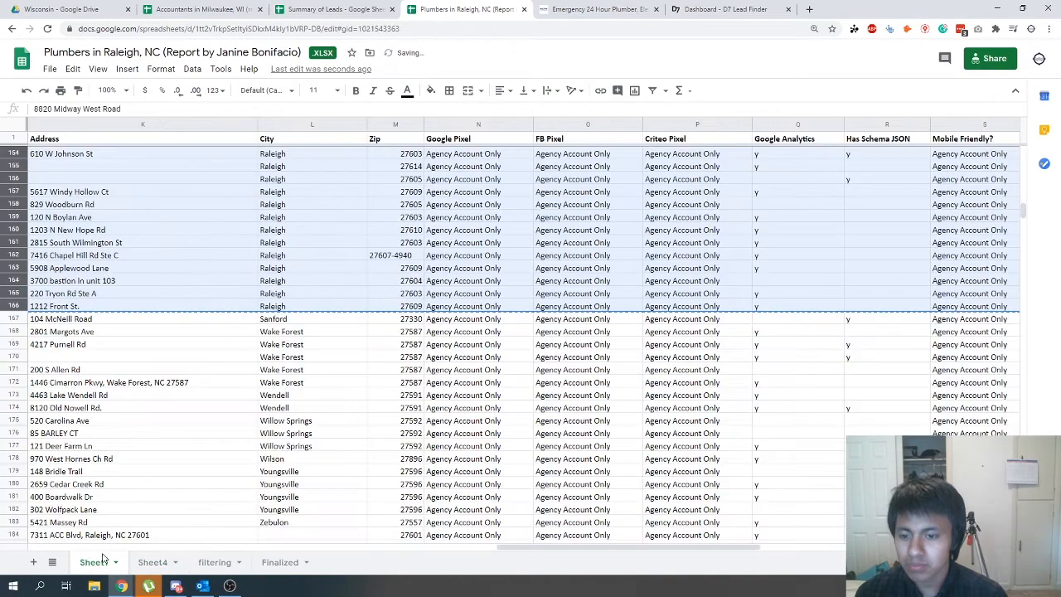
- Copy rows 184 to 213 on Sheet1, the remaining leads that have no city filled in
{"action": "scroll", "coordinate": [158, 447], "scroll_direction": "down", "scroll_amount": 5}
{"action": "scroll", "coordinate": [166, 423], "scroll_direction": "down", "scroll_amount": 2}
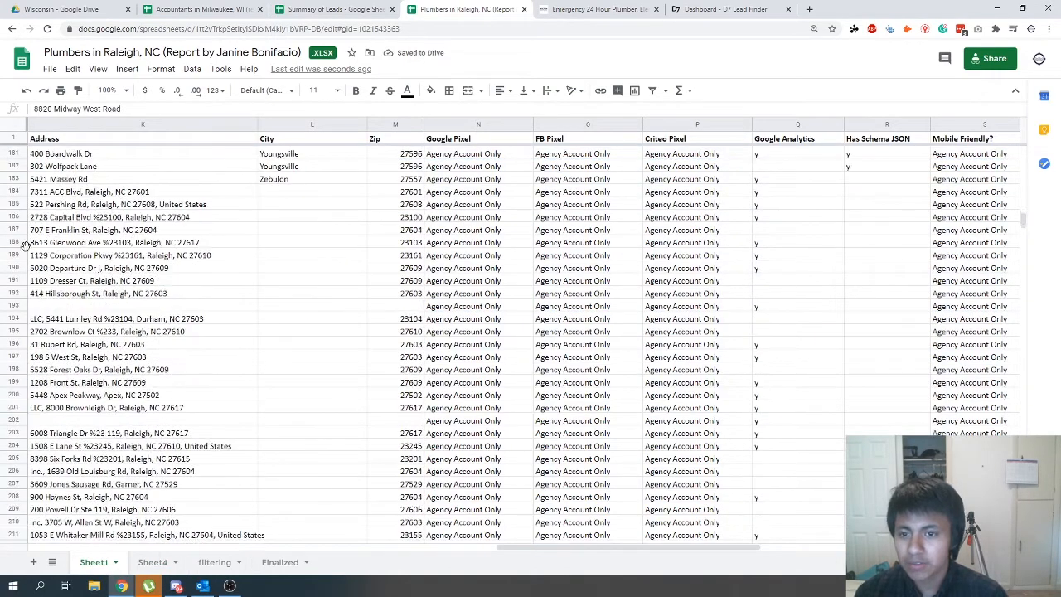
{"action": "left_click", "coordinate": [14, 191]}
{"action": "scroll", "coordinate": [315, 407], "scroll_direction": "down", "scroll_amount": 5}
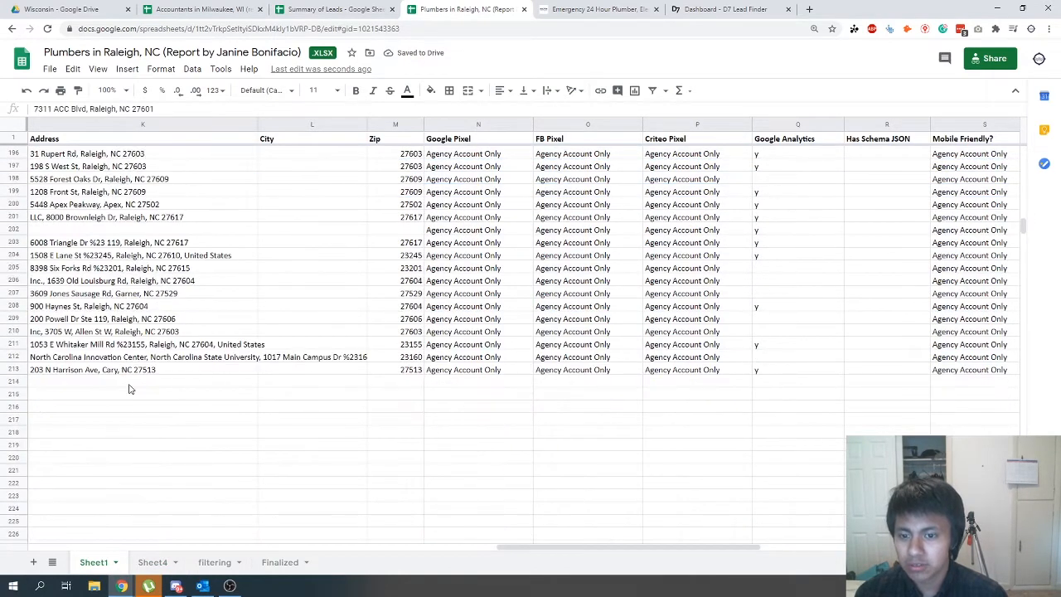
{"action": "left_click", "coordinate": [15, 370], "text": "shift"}
{"action": "key", "text": "ctrl+c"}
- Paste the copied rows without a city below the Raleigh rows on Sheet4, starting at cell A78
{"action": "left_click", "coordinate": [152, 562]}
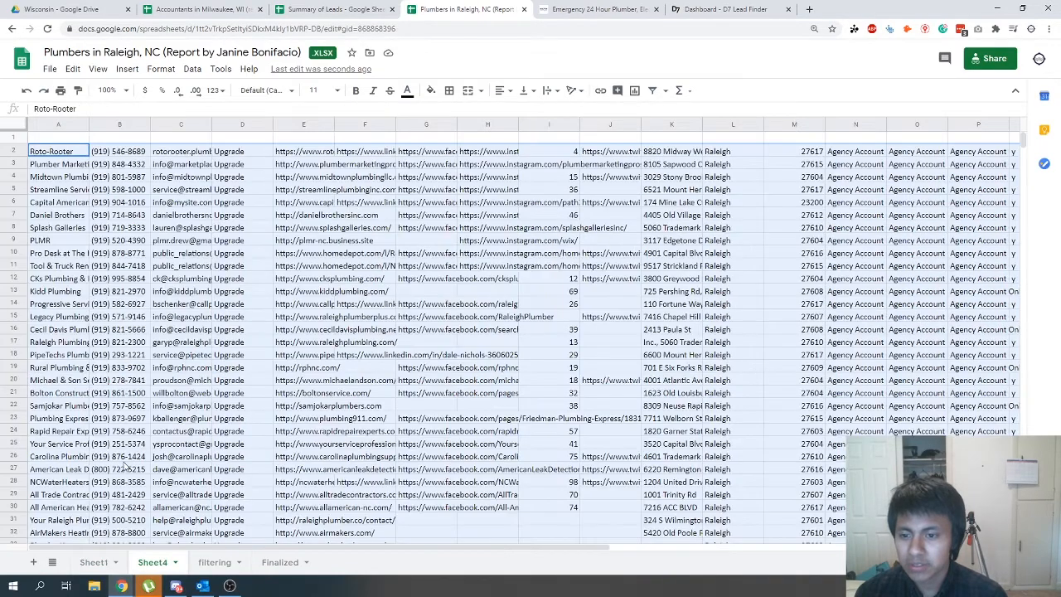
{"action": "scroll", "coordinate": [119, 414], "scroll_direction": "down", "scroll_amount": 15}
{"action": "left_click", "coordinate": [50, 391]}
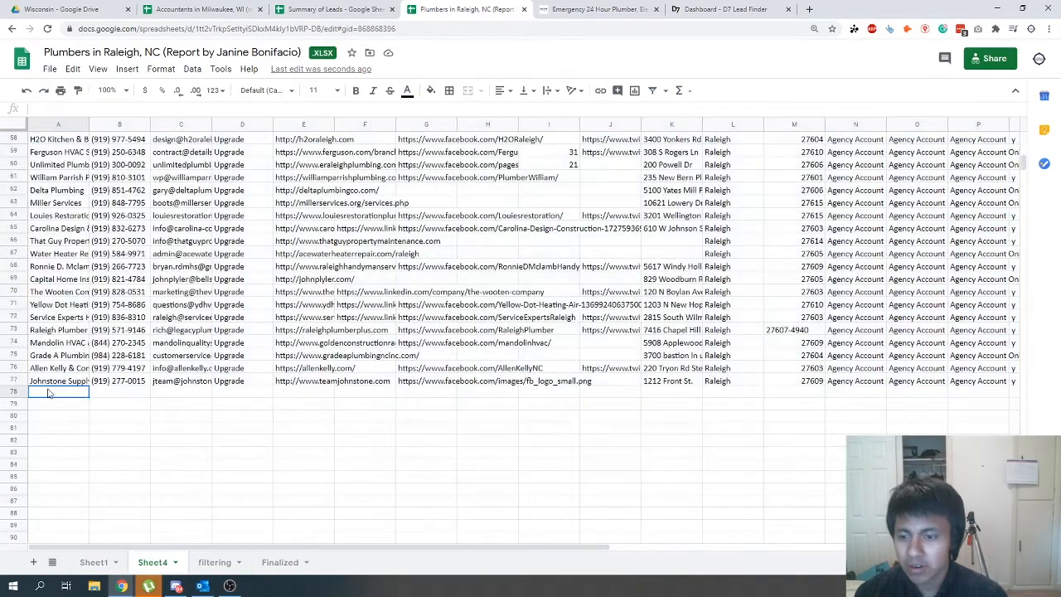
{"action": "key", "text": "ctrl+v"}
- Examine the Address and City columns of the pasted rows on Sheet4 for businesses located in Raleigh
{"action": "left_click", "coordinate": [597, 406]}
{"action": "left_click", "coordinate": [671, 393]}
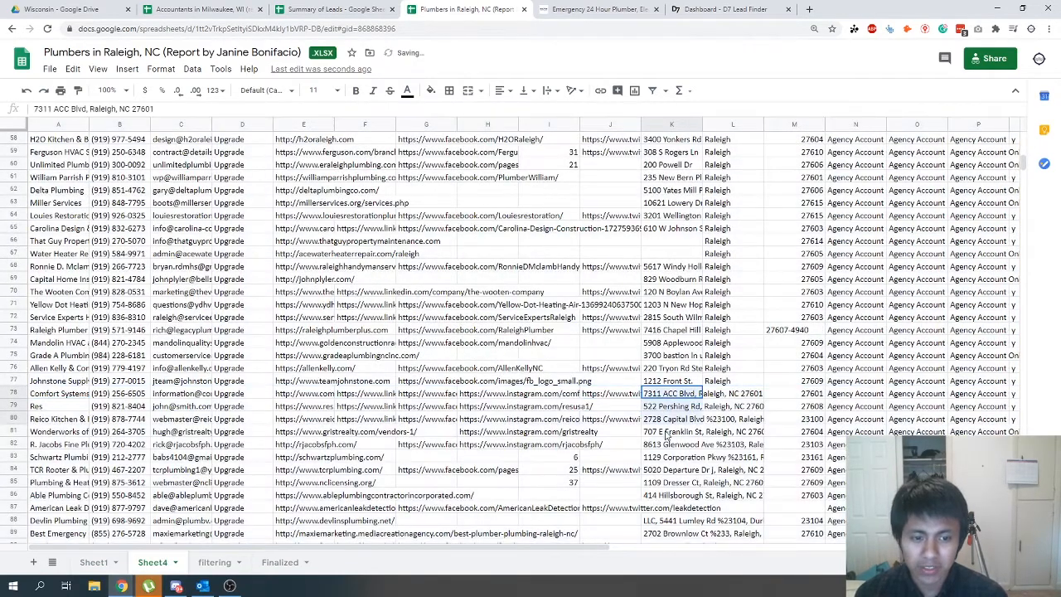
{"action": "left_click", "coordinate": [734, 419]}
{"action": "left_click_drag", "start_coordinate": [730, 393], "coordinate": [748, 505]}
{"action": "scroll", "coordinate": [746, 455], "scroll_direction": "down", "scroll_amount": 1}
{"action": "left_click", "coordinate": [675, 369]}
{"action": "left_click", "coordinate": [701, 305]}
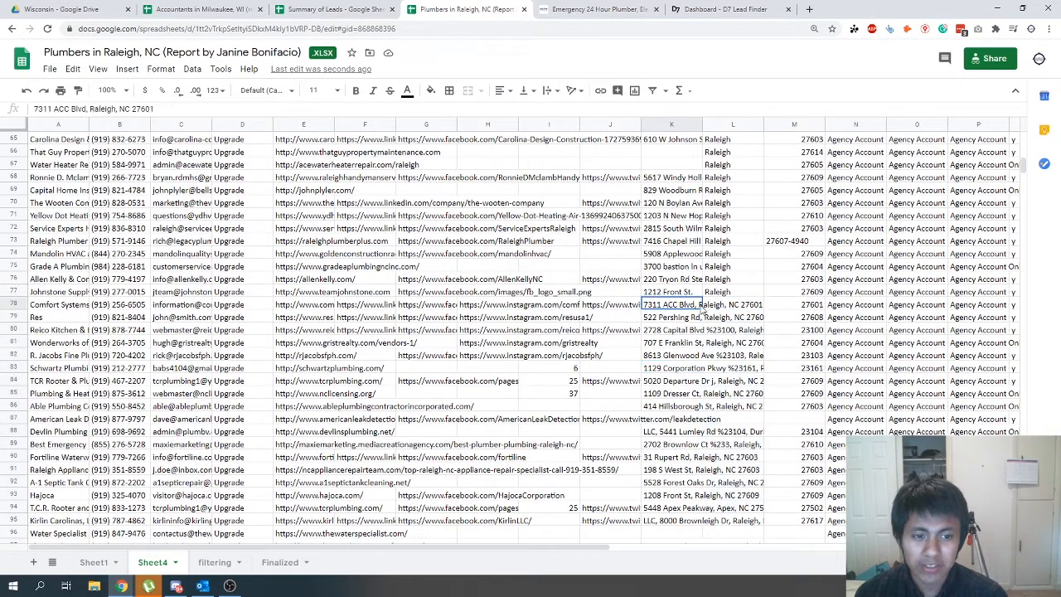
{"action": "left_click_drag", "start_coordinate": [698, 308], "coordinate": [699, 435]}
{"action": "left_click", "coordinate": [686, 417]}
{"action": "left_click_drag", "start_coordinate": [665, 347], "coordinate": [675, 484]}
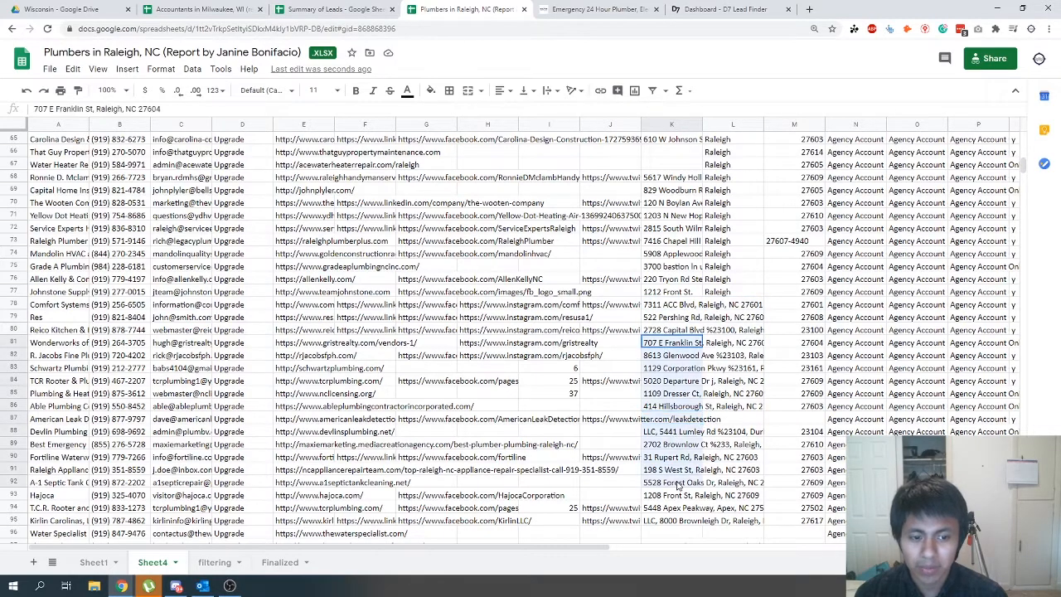
{"action": "left_click", "coordinate": [698, 418]}
- Compare the end of the data on Sheet1 with the collected rows on Sheet4
{"action": "scroll", "coordinate": [700, 419], "scroll_direction": "up", "scroll_amount": 20}
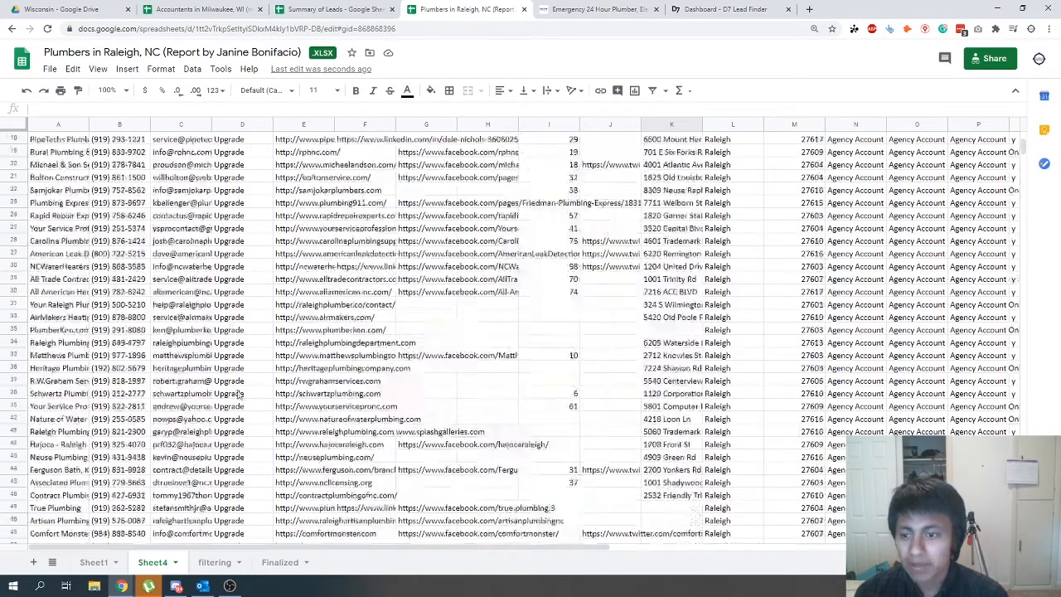
{"action": "left_click", "coordinate": [95, 564]}
{"action": "scroll", "coordinate": [137, 489], "scroll_direction": "down", "scroll_amount": 1}
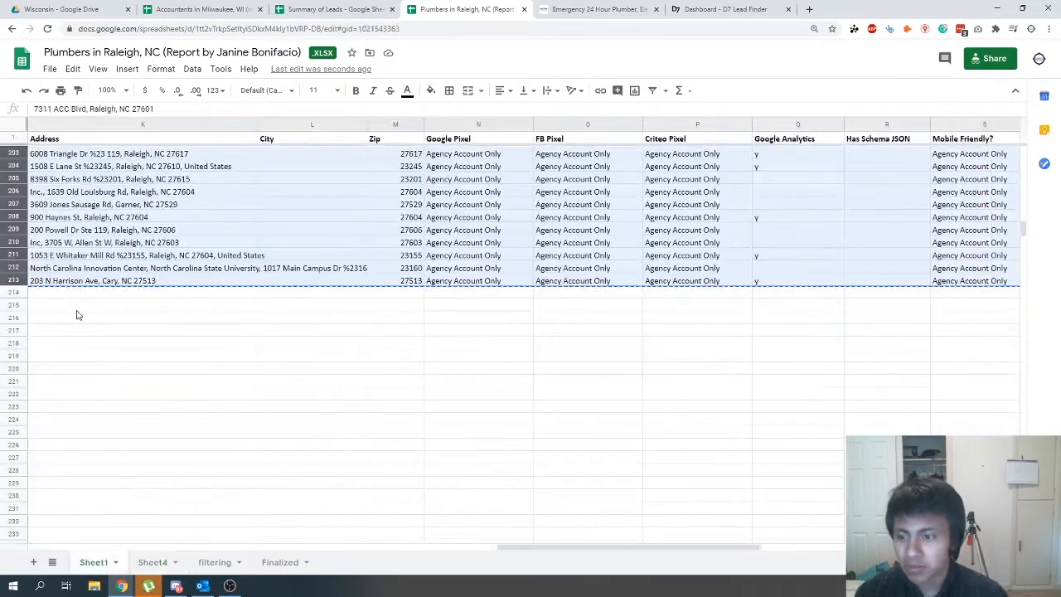
{"action": "left_click", "coordinate": [169, 569]}
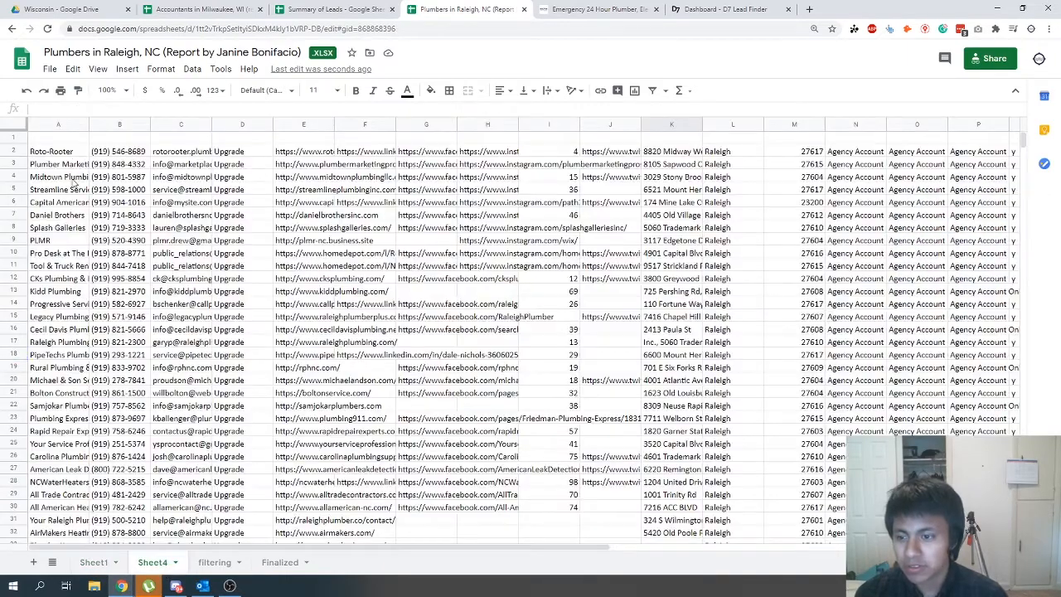
{"action": "scroll", "coordinate": [93, 418], "scroll_direction": "down", "scroll_amount": 20}
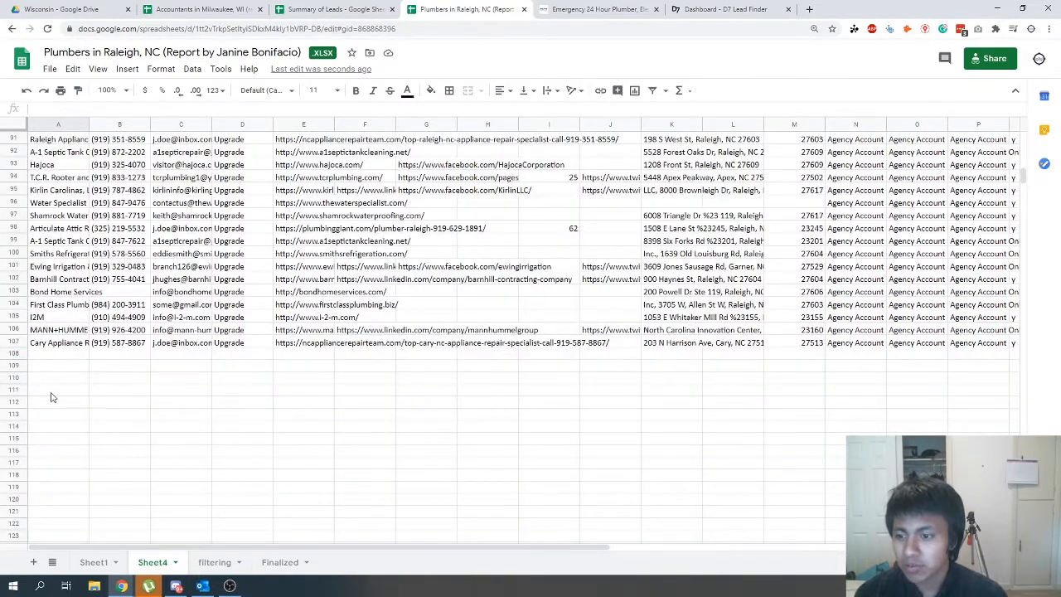
{"action": "left_click", "coordinate": [95, 561]}
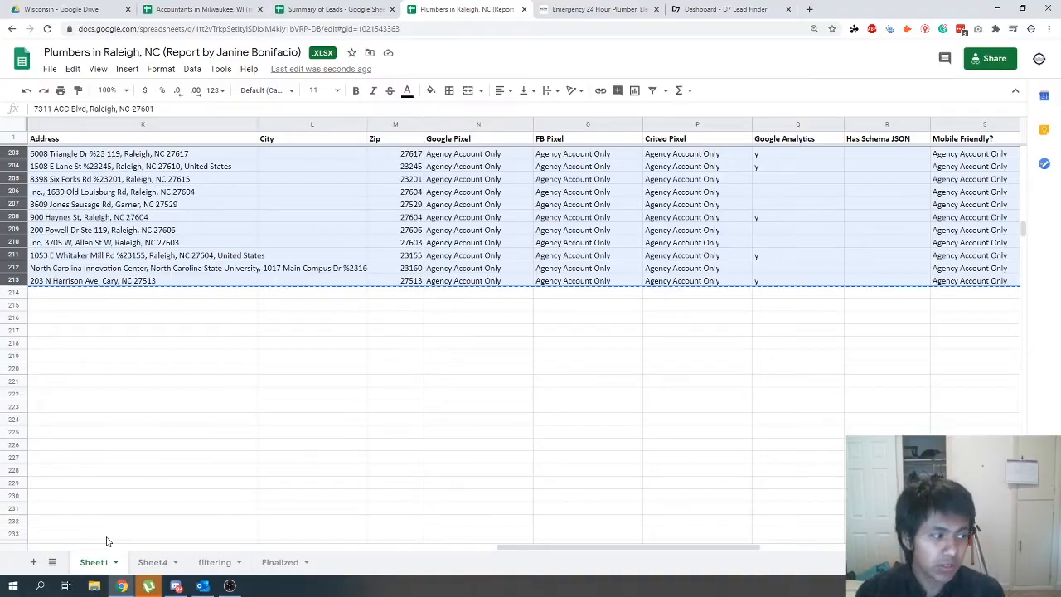
- Copy the header row from Sheet1 into row 1 of Sheet4
{"action": "left_click", "coordinate": [152, 561]}
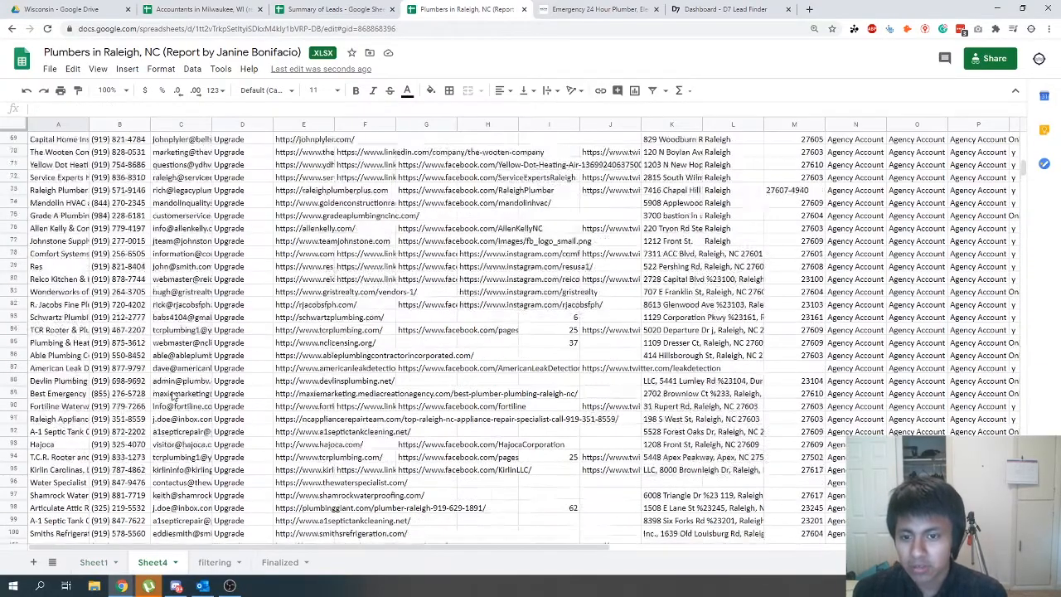
{"action": "scroll", "coordinate": [173, 398], "scroll_direction": "up", "scroll_amount": 15}
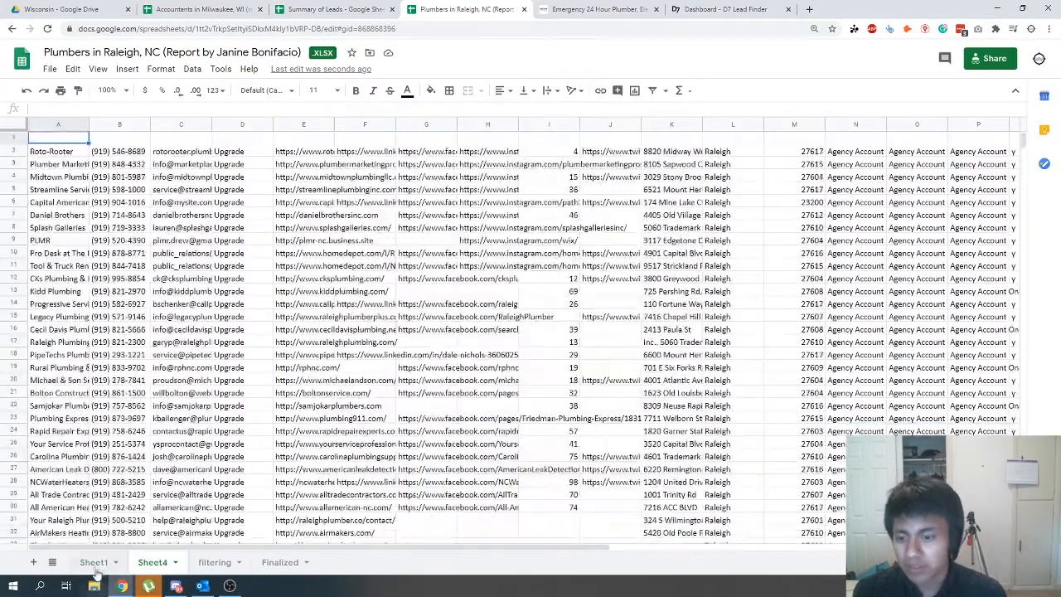
{"action": "left_click", "coordinate": [96, 569]}
{"action": "scroll", "coordinate": [256, 357], "scroll_direction": "down", "scroll_amount": 10}
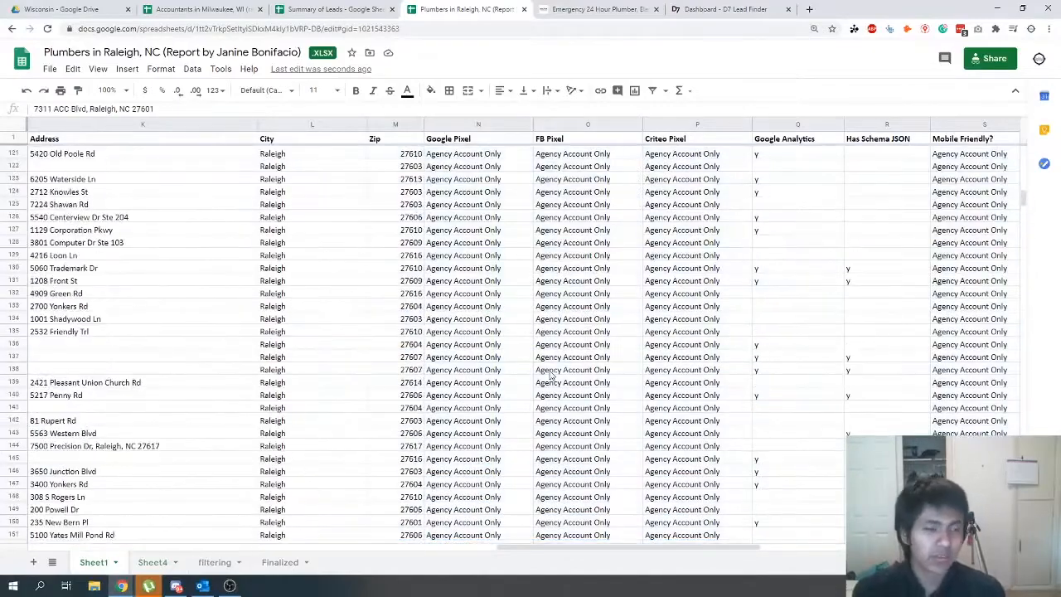
{"action": "scroll", "coordinate": [550, 375], "scroll_direction": "up", "scroll_amount": 20}
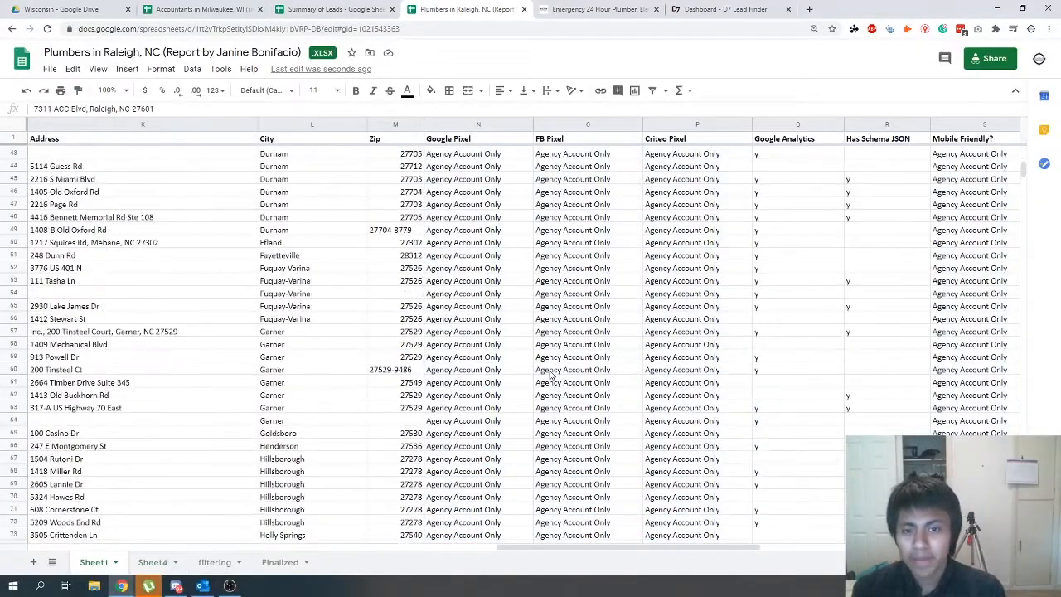
{"action": "scroll", "coordinate": [550, 375], "scroll_direction": "up", "scroll_amount": 7}
{"action": "scroll", "coordinate": [16, 141], "scroll_direction": "up", "scroll_amount": 7}
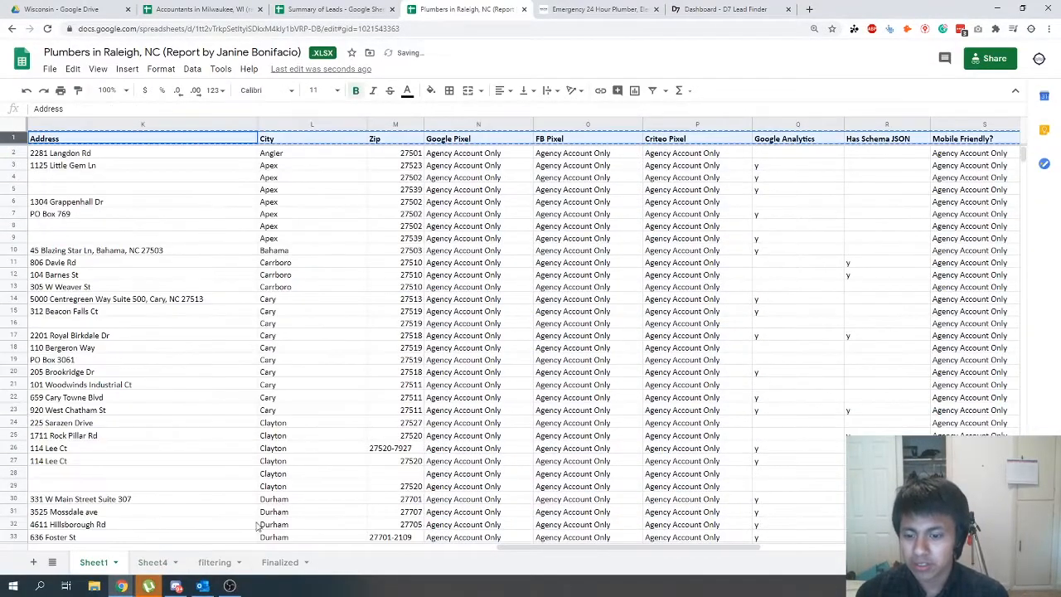
{"action": "left_click", "coordinate": [152, 562]}
{"action": "key", "text": "ctrl+v"}
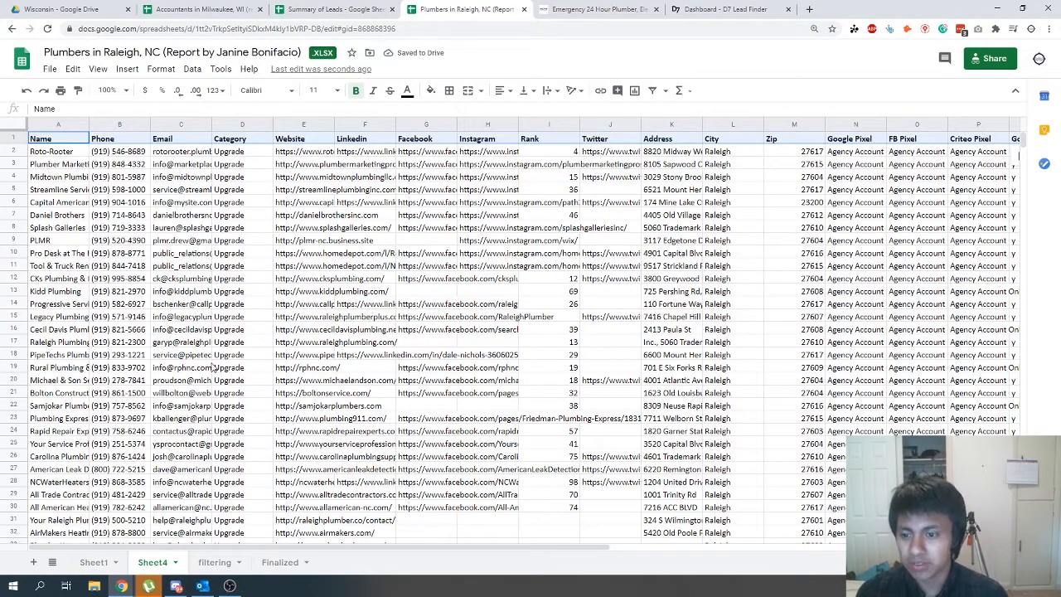
- Review the collected leads on Sheet4 and the red-marked rows on the filtering sheet
{"action": "scroll", "coordinate": [216, 360], "scroll_direction": "down", "scroll_amount": 5}
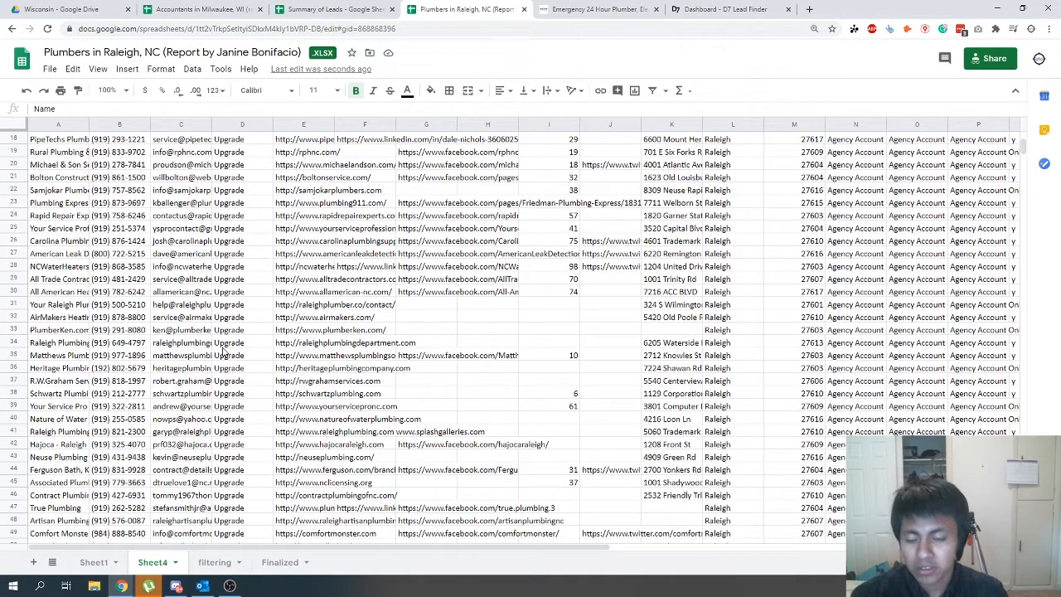
{"action": "scroll", "coordinate": [234, 332], "scroll_direction": "down", "scroll_amount": 8}
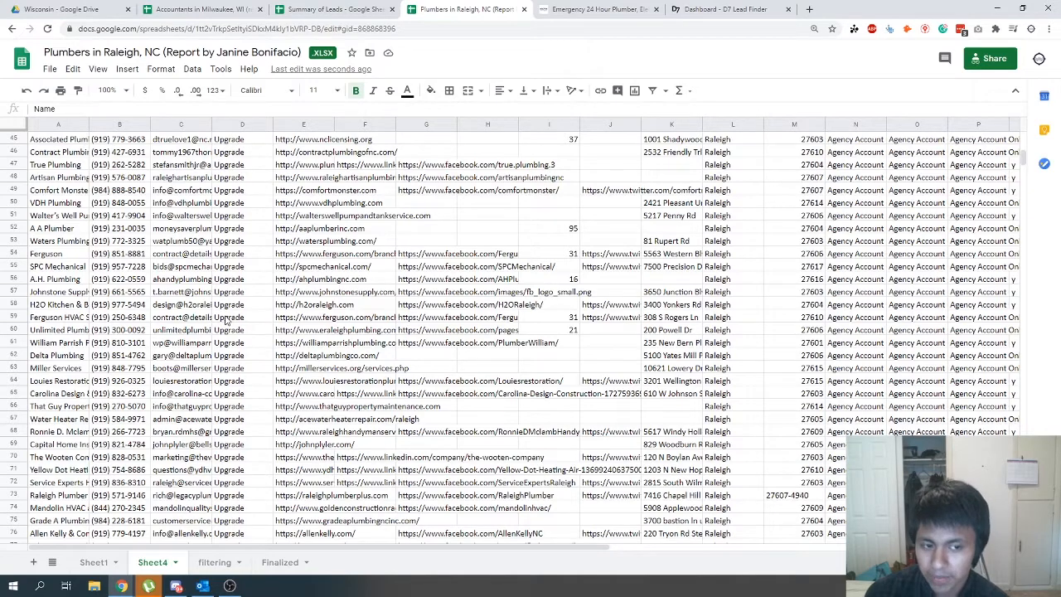
{"action": "left_click", "coordinate": [218, 566]}
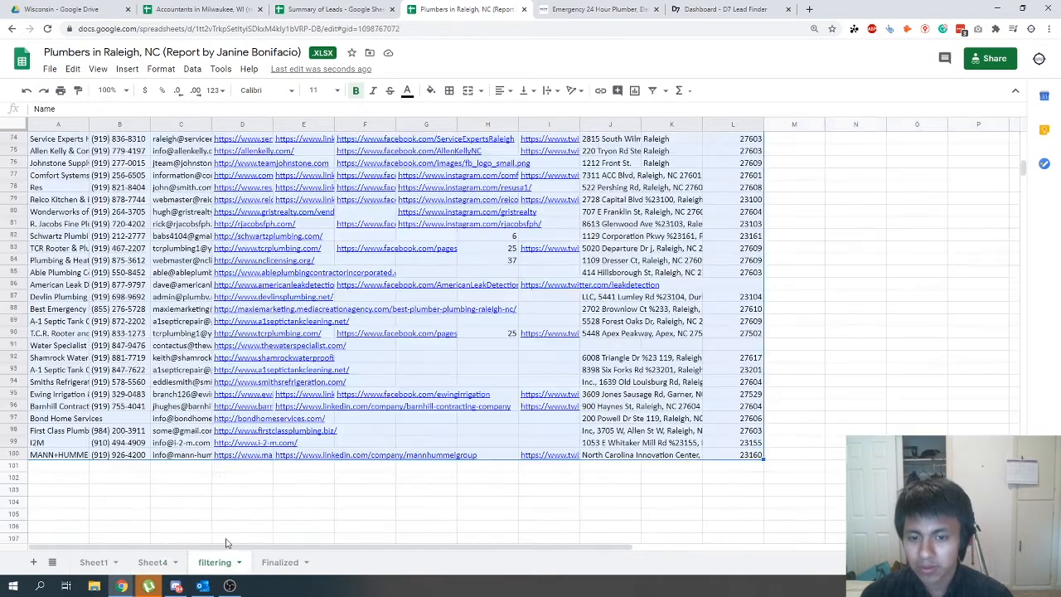
{"action": "scroll", "coordinate": [329, 395], "scroll_direction": "up", "scroll_amount": 10}
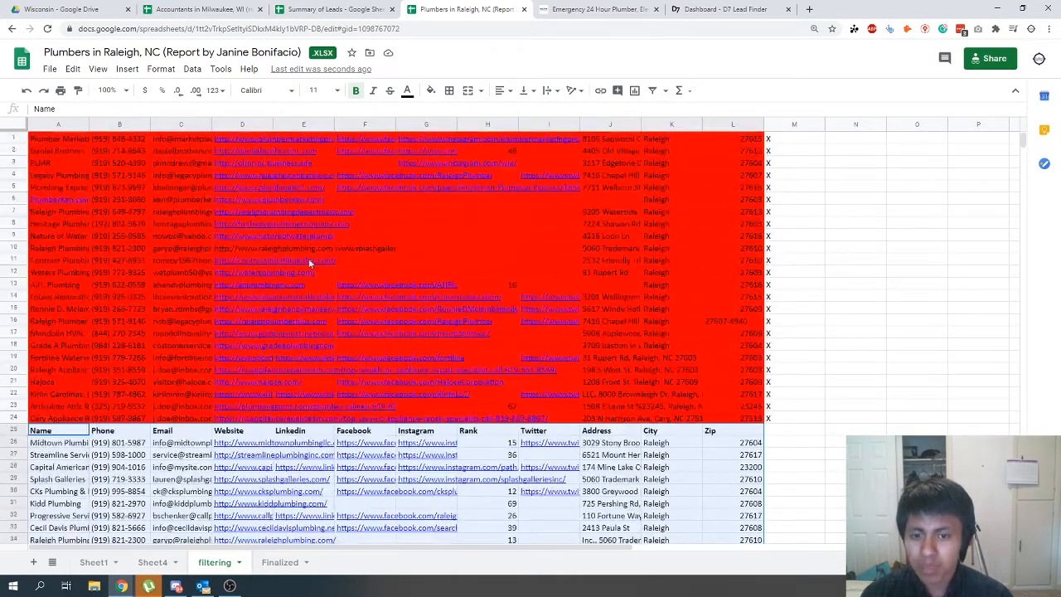
{"action": "left_click", "coordinate": [154, 247]}
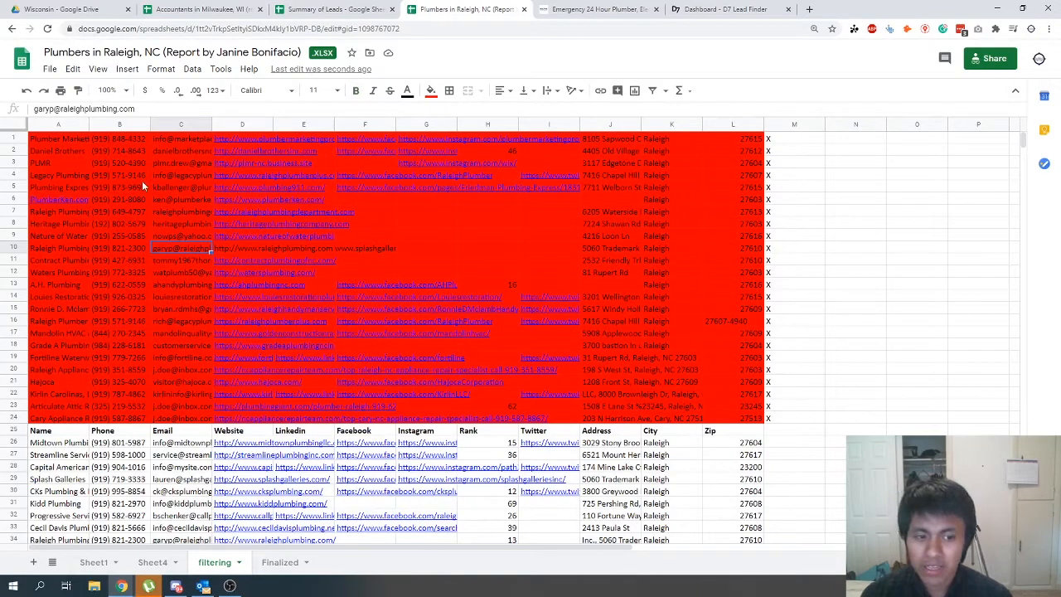
- Undo the header row paste on Sheet4 and put the headers back into row 1
{"action": "key", "text": "ctrl+shift+Page_Up"}
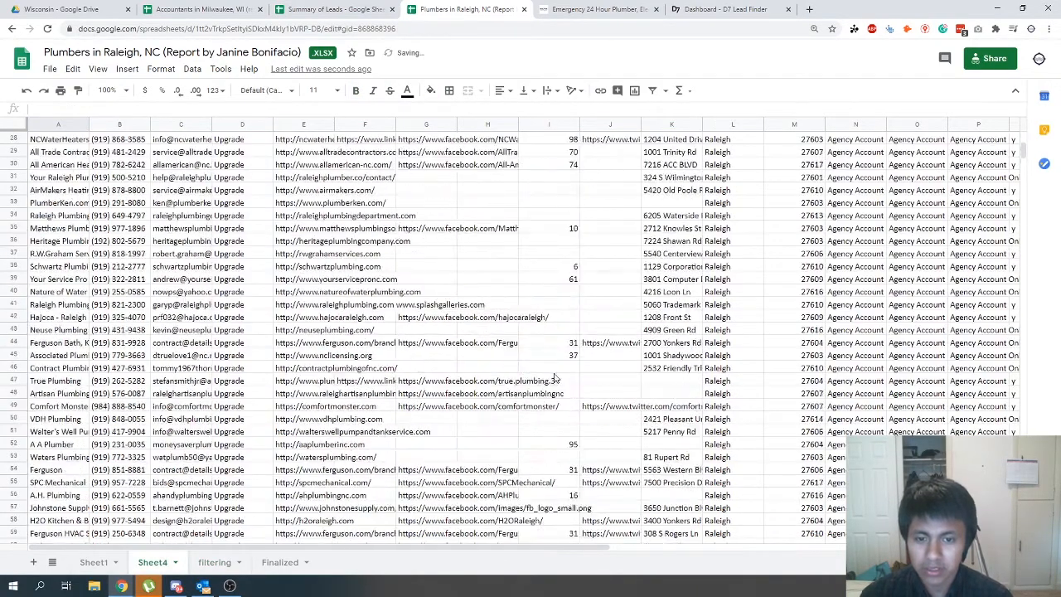
{"action": "scroll", "coordinate": [553, 378], "scroll_direction": "down", "scroll_amount": 2}
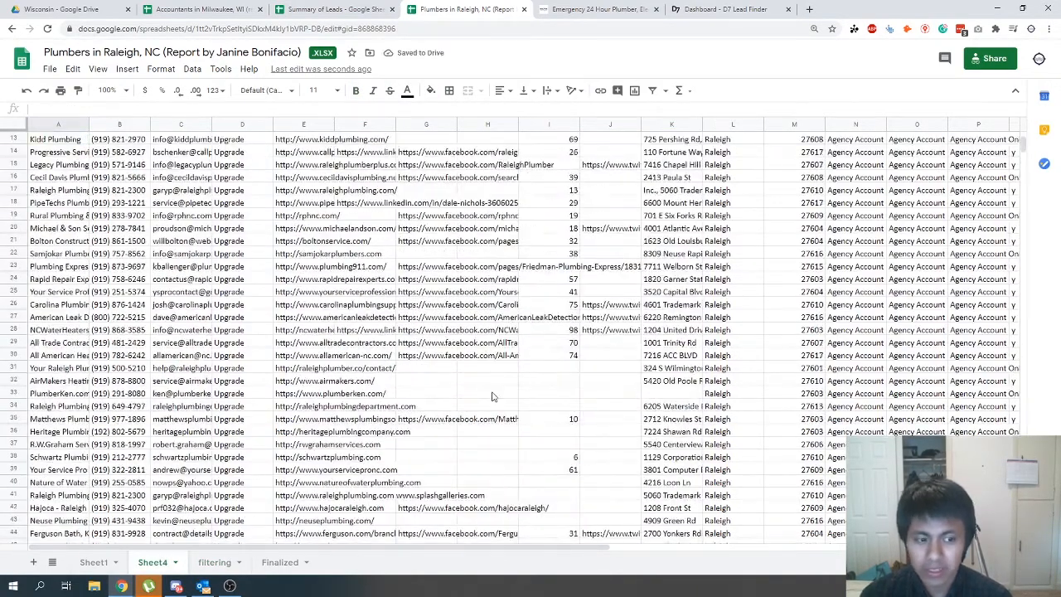
{"action": "key", "text": "ctrl+v"}
{"action": "scroll", "coordinate": [257, 439], "scroll_direction": "up", "scroll_amount": 3}
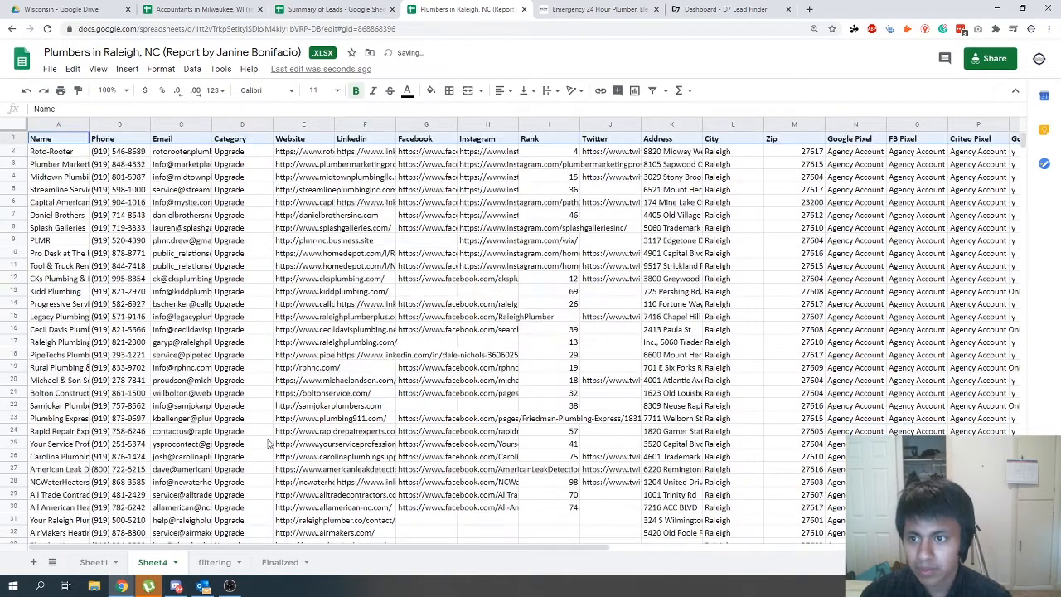
- Move the header row 25 of the filtering sheet up to row 1, above the red-marked rows
{"action": "left_click", "coordinate": [207, 563]}
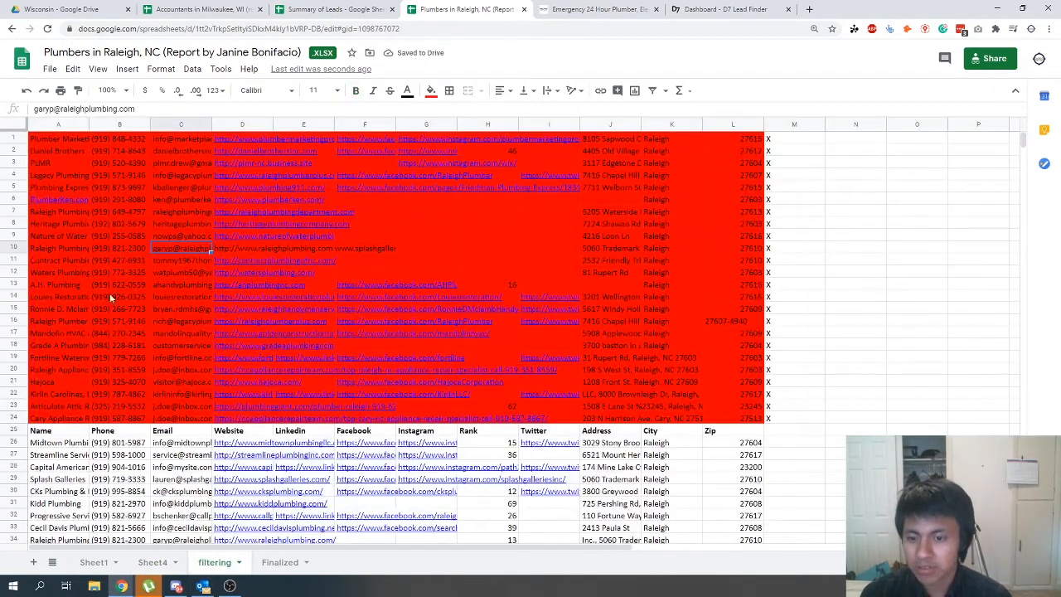
{"action": "left_click", "coordinate": [14, 431]}
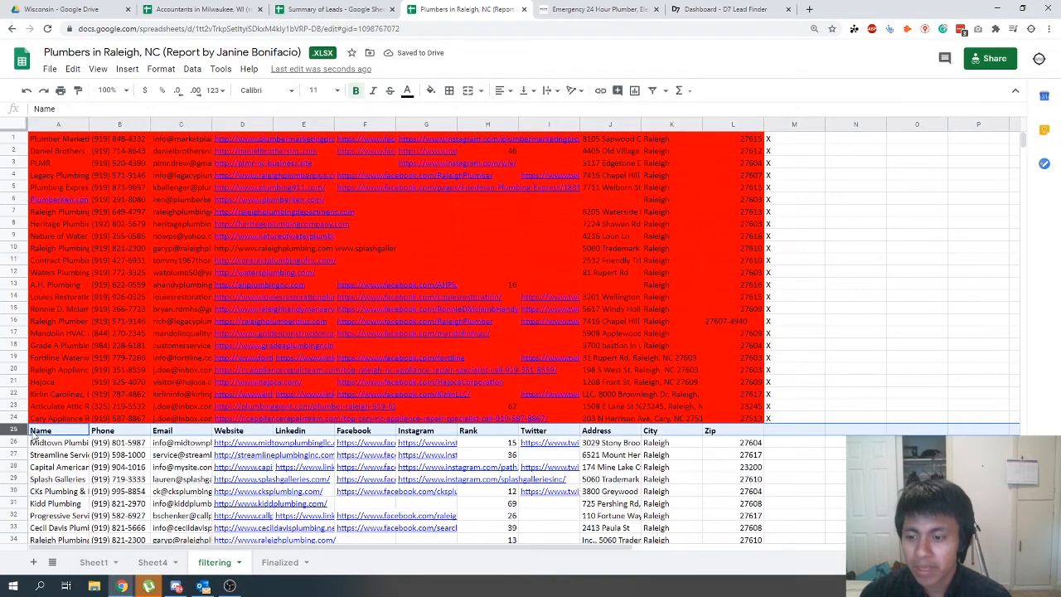
{"action": "left_click_drag", "start_coordinate": [13, 431], "coordinate": [8, 135]}
{"action": "left_click", "coordinate": [784, 175]}
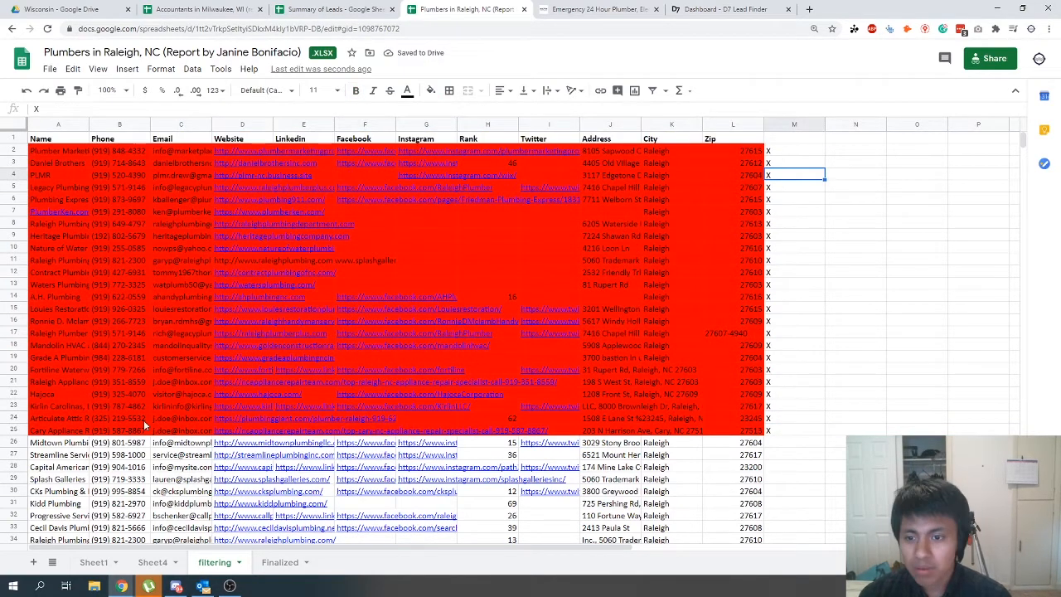
- Check the PLMR and Nature of Water websites from the red rows, close the opened pages and inspect the X marks in column M
{"action": "left_click", "coordinate": [257, 174]}
{"action": "left_click", "coordinate": [265, 196]}
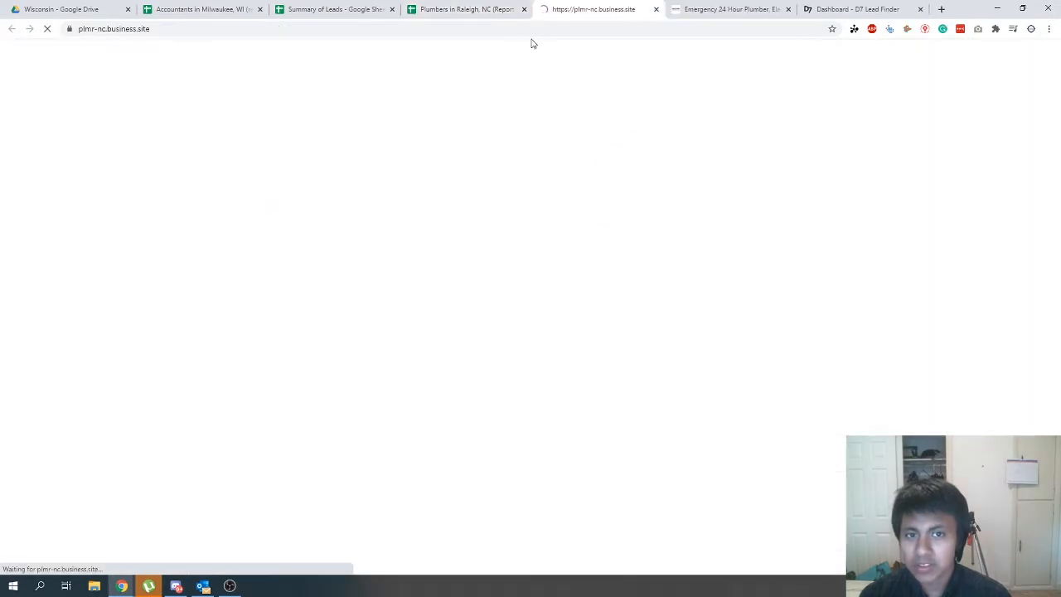
{"action": "left_click", "coordinate": [657, 10]}
{"action": "left_click", "coordinate": [286, 245]}
{"action": "left_click", "coordinate": [282, 265]}
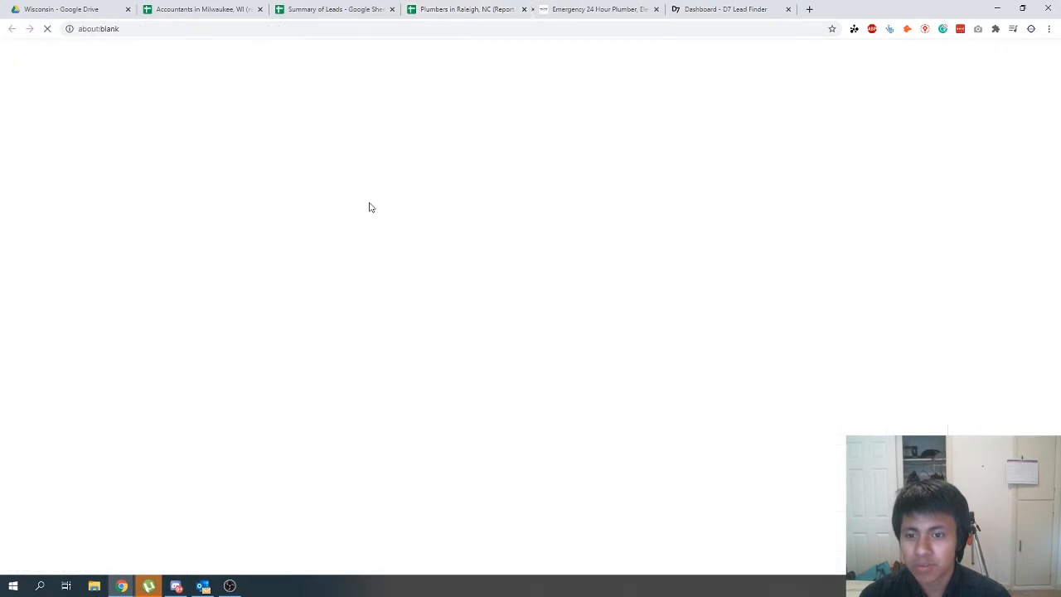
{"action": "left_click", "coordinate": [656, 9]}
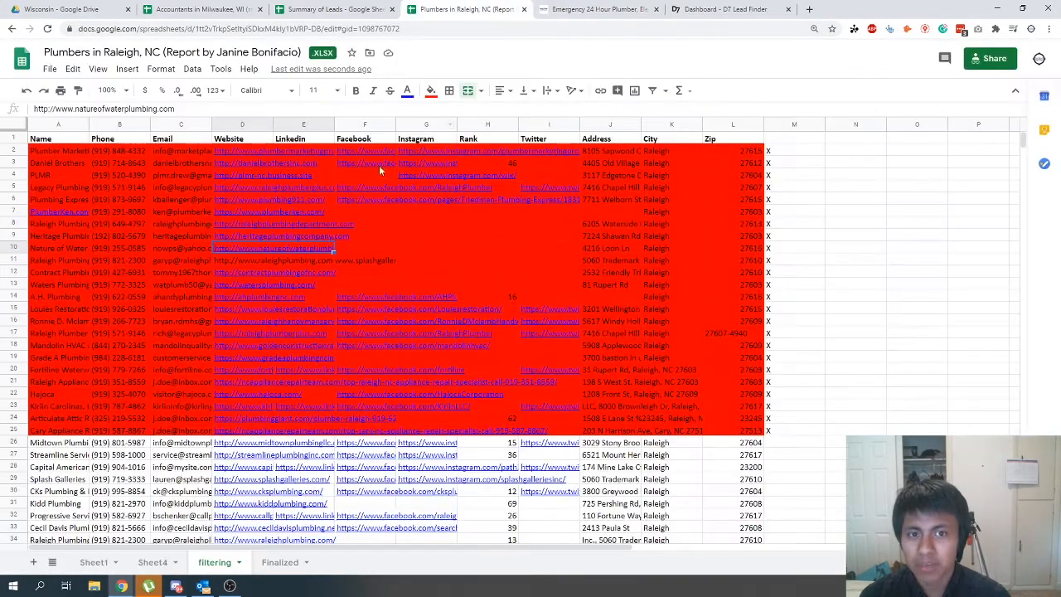
{"action": "left_click", "coordinate": [400, 259]}
{"action": "mouse_move", "coordinate": [388, 188]}
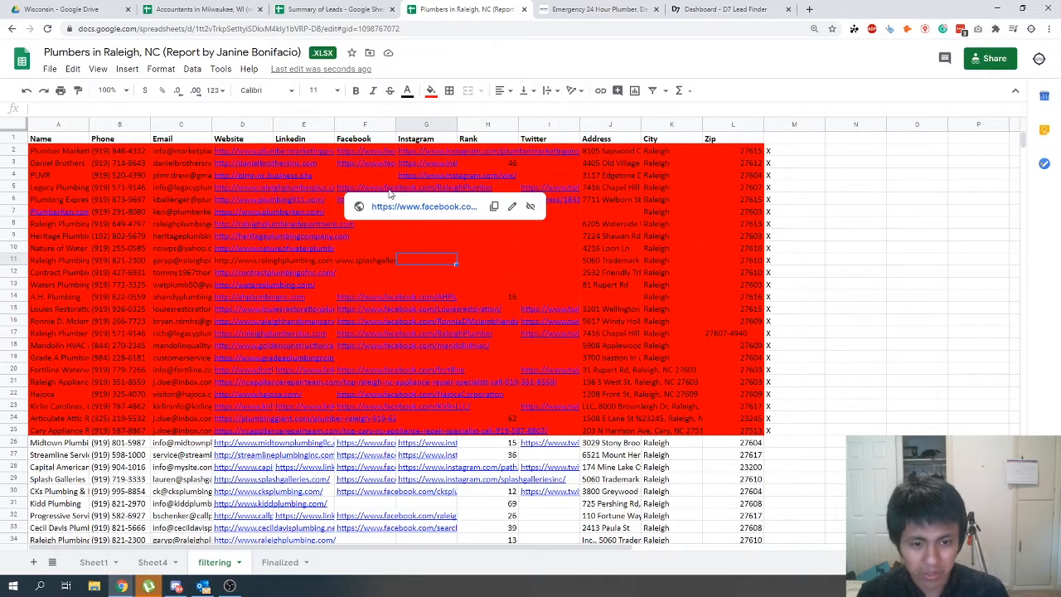
{"action": "left_click", "coordinate": [727, 212]}
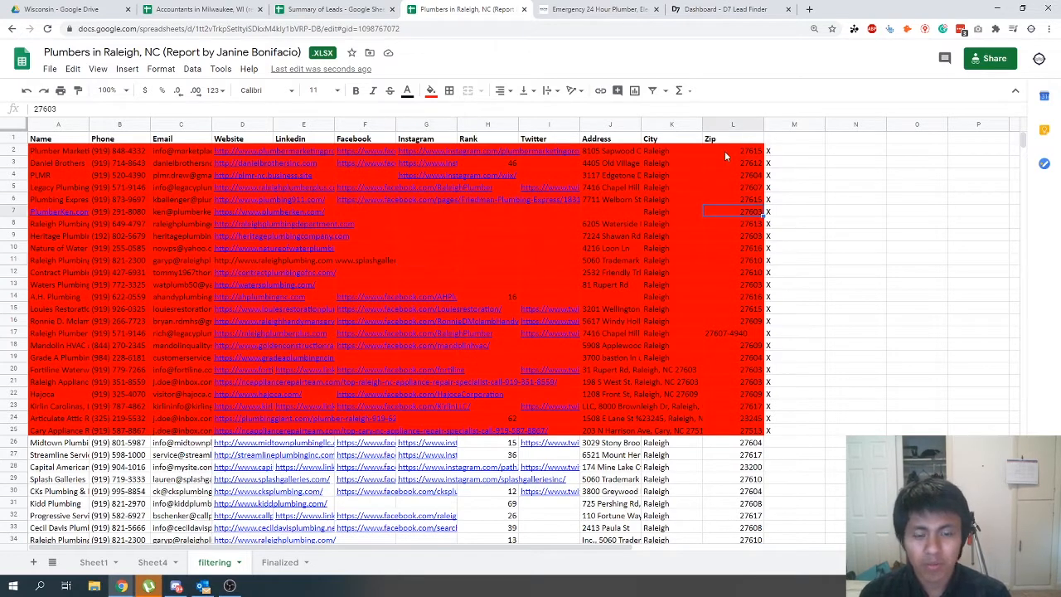
{"action": "left_click", "coordinate": [777, 154]}
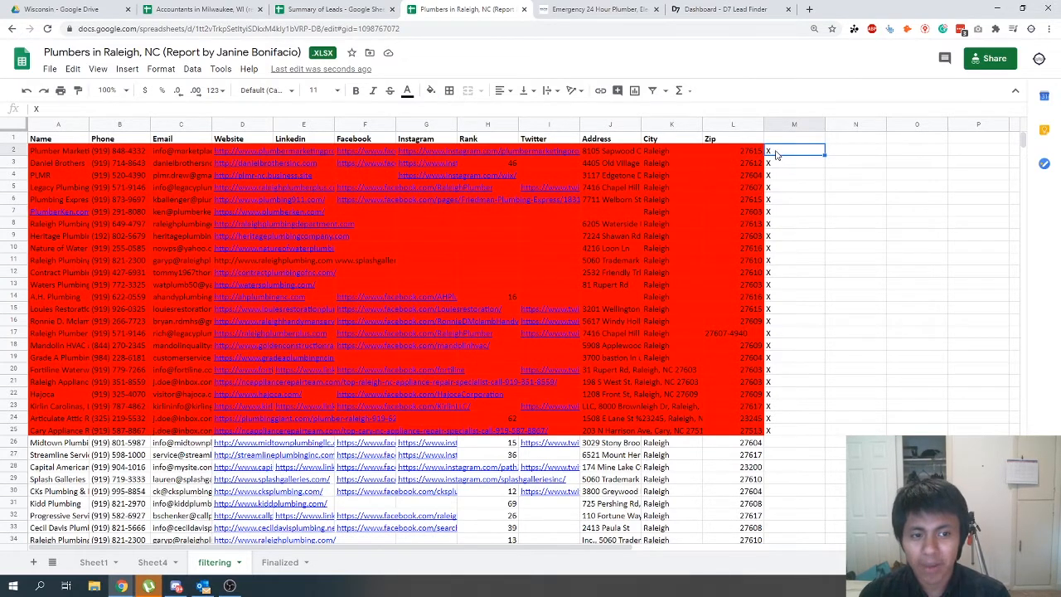
- Inspect the X marks in column M of the filtering sheet and select the red-marked rows together with their marks
{"action": "left_click_drag", "start_coordinate": [777, 154], "coordinate": [771, 430]}
{"action": "scroll", "coordinate": [773, 399], "scroll_direction": "down", "scroll_amount": 2}
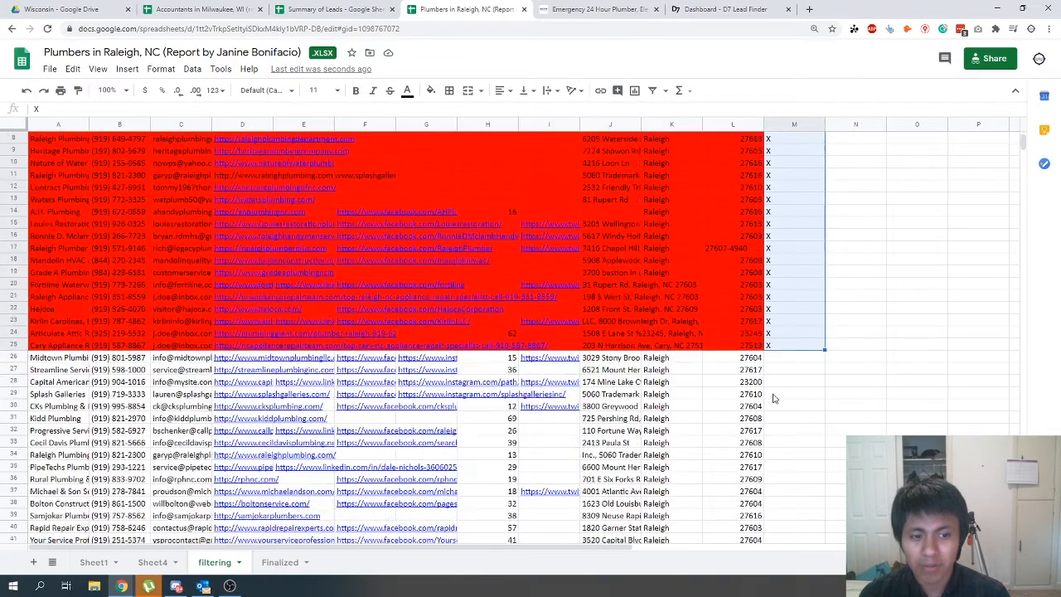
{"action": "scroll", "coordinate": [773, 398], "scroll_direction": "up", "scroll_amount": 1}
{"action": "right_click", "coordinate": [784, 129]}
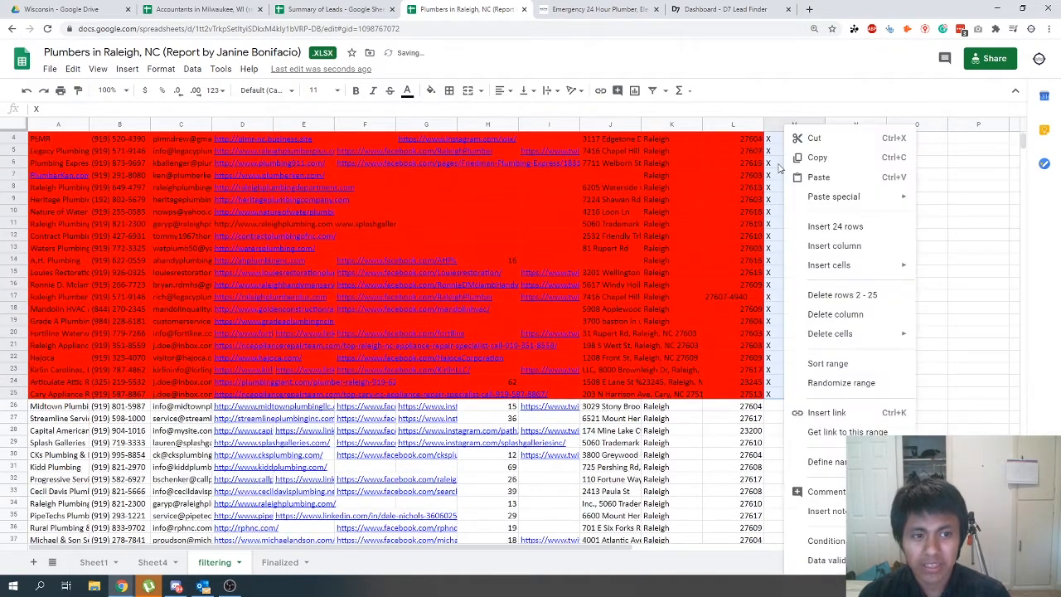
{"action": "scroll", "coordinate": [796, 373], "scroll_direction": "up", "scroll_amount": 1}
{"action": "left_click", "coordinate": [690, 385]}
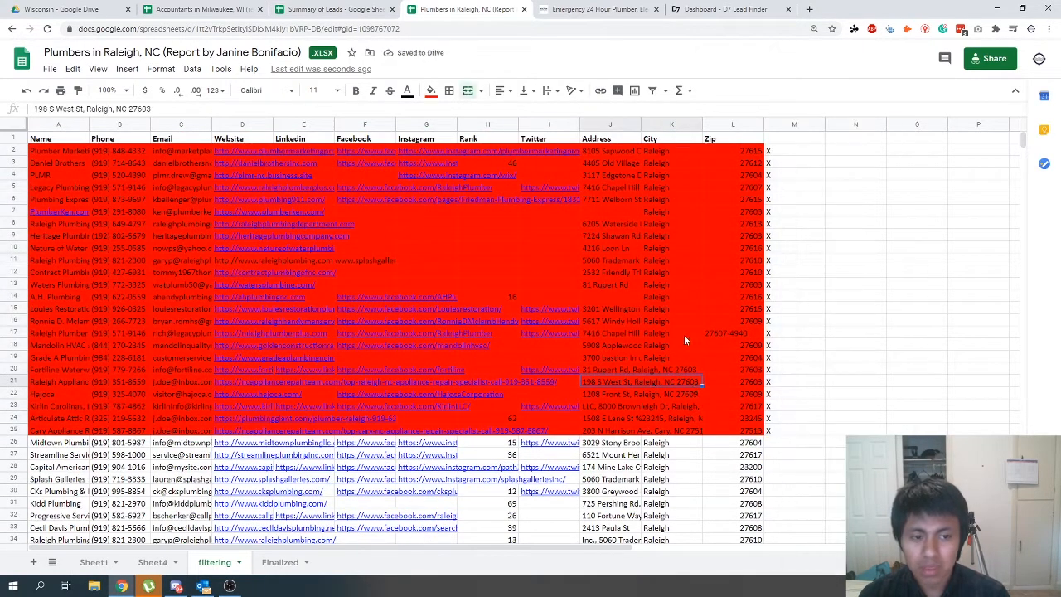
{"action": "left_click_drag", "start_coordinate": [63, 153], "coordinate": [783, 425]}
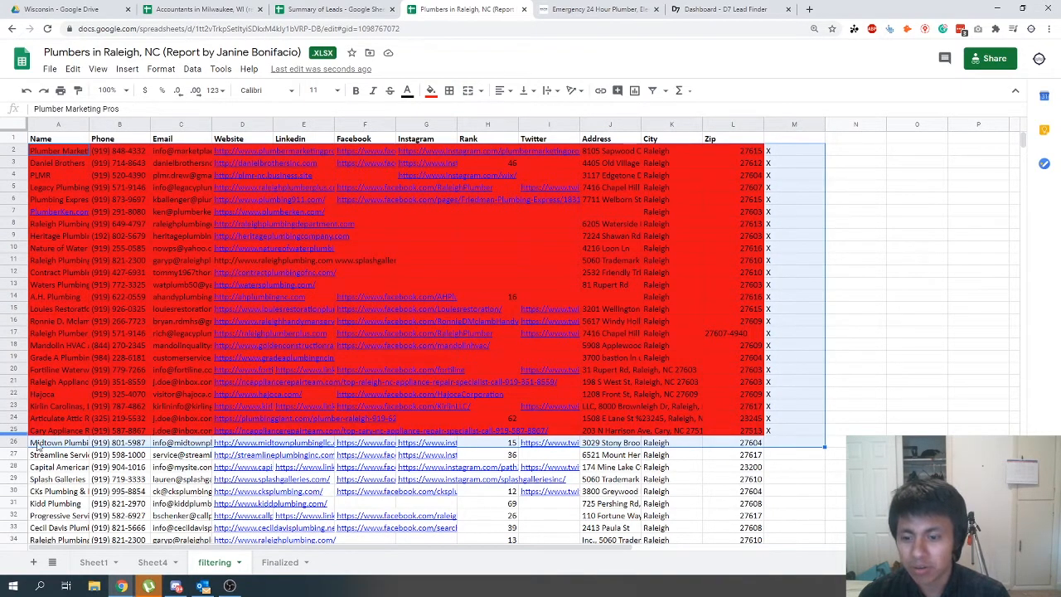
- Compare the unmarked leads below the red rows on the filtering sheet with the full list on the Finalized sheet
{"action": "left_click", "coordinate": [286, 562]}
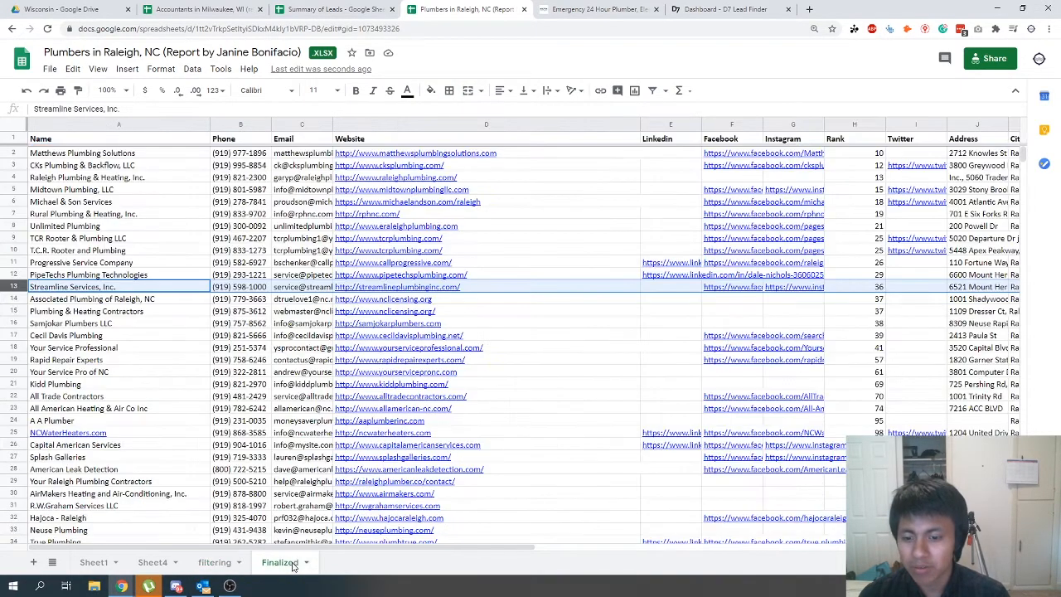
{"action": "left_click", "coordinate": [223, 564]}
{"action": "scroll", "coordinate": [205, 481], "scroll_direction": "down", "scroll_amount": 4}
{"action": "scroll", "coordinate": [249, 497], "scroll_direction": "down", "scroll_amount": 3}
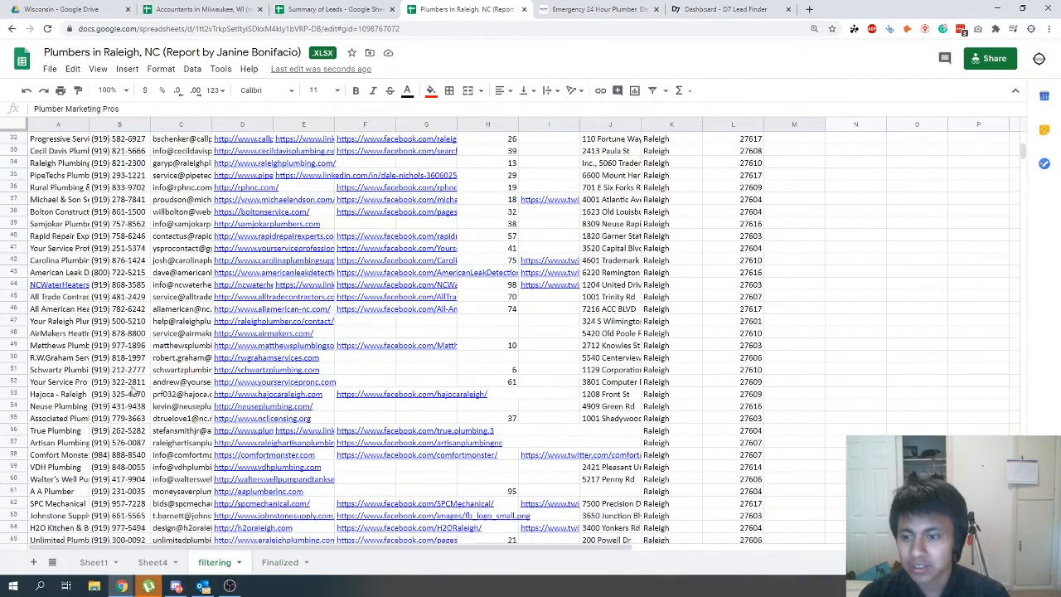
{"action": "left_click", "coordinate": [281, 564]}
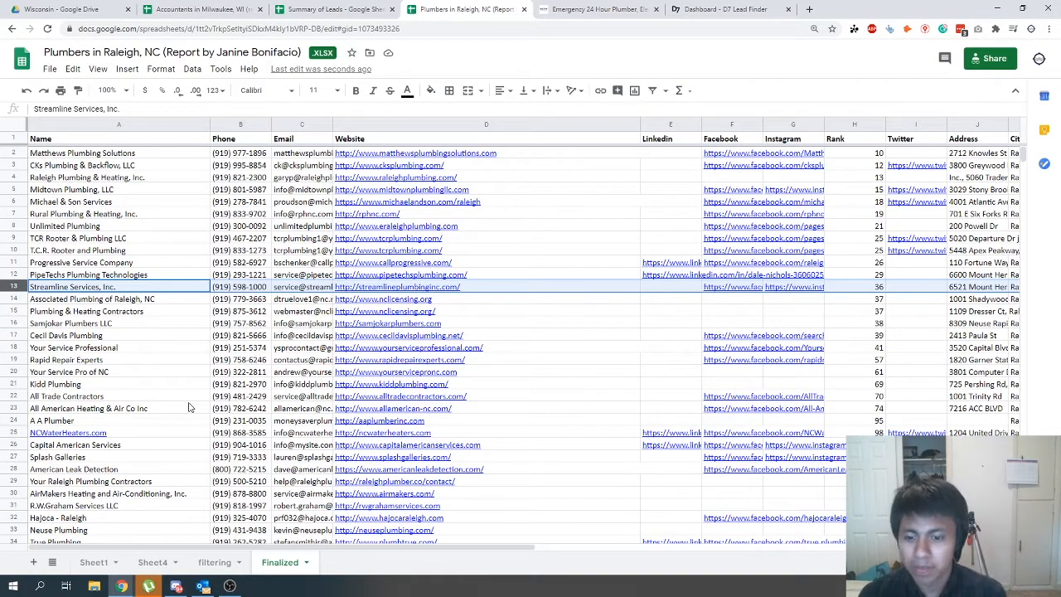
{"action": "scroll", "coordinate": [217, 305], "scroll_direction": "down", "scroll_amount": 3}
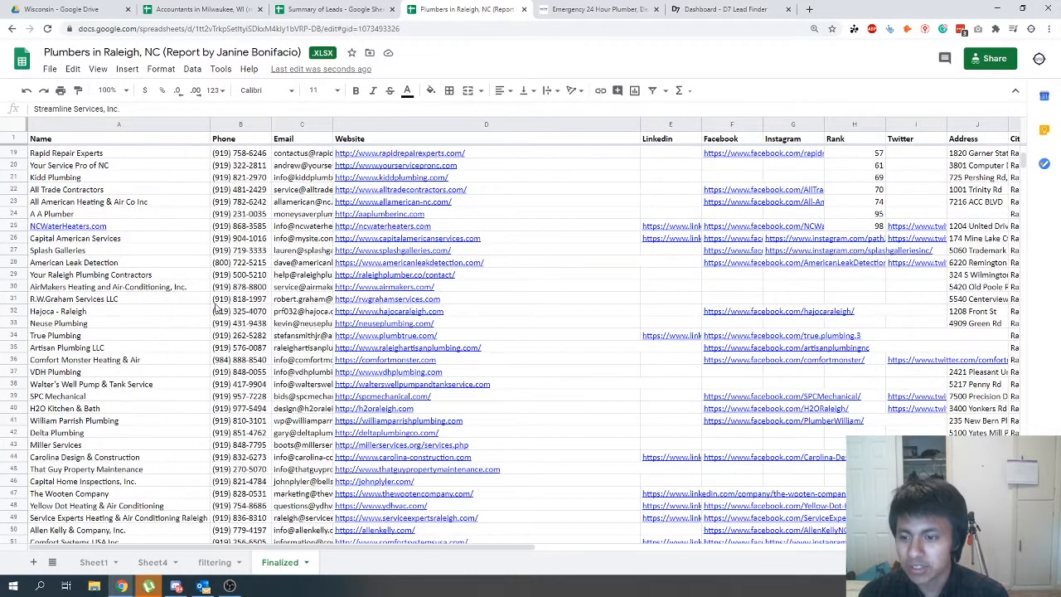
{"action": "scroll", "coordinate": [215, 308], "scroll_direction": "down", "scroll_amount": 4}
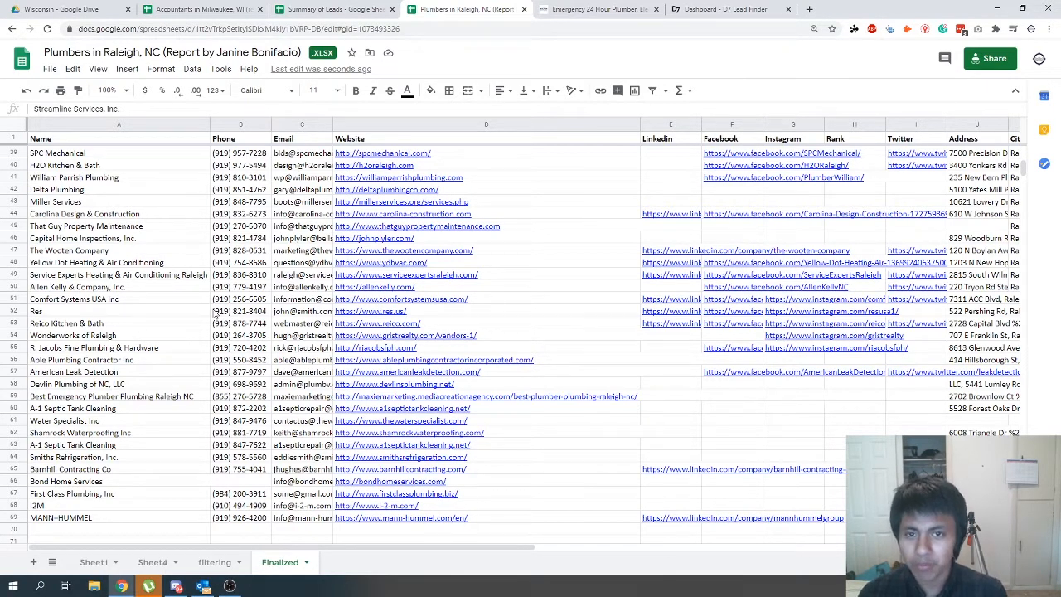
- Review the lead stages from the raw list on Sheet1 through Sheet4 and the filtering sheet to the Finalized sheet
{"action": "left_click", "coordinate": [91, 562]}
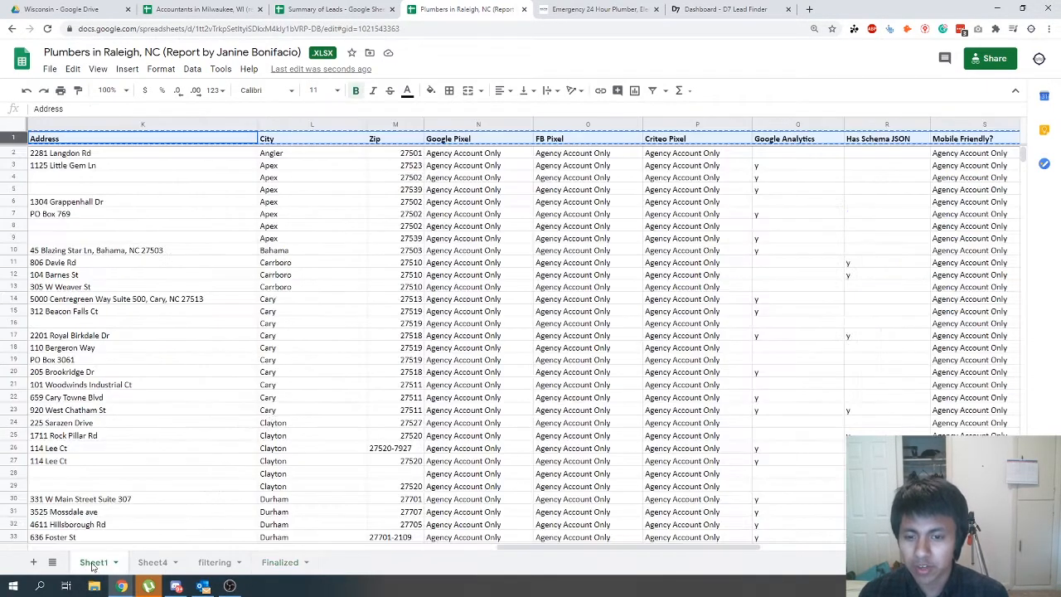
{"action": "scroll", "coordinate": [365, 369], "scroll_direction": "down", "scroll_amount": 9}
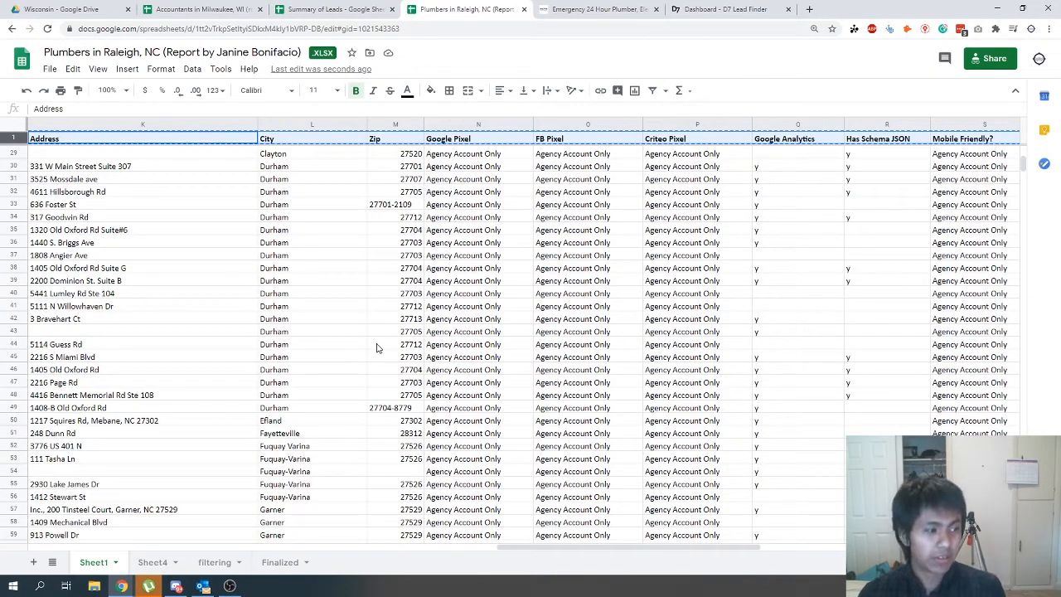
{"action": "left_click", "coordinate": [153, 562]}
{"action": "scroll", "coordinate": [195, 514], "scroll_direction": "down", "scroll_amount": 9}
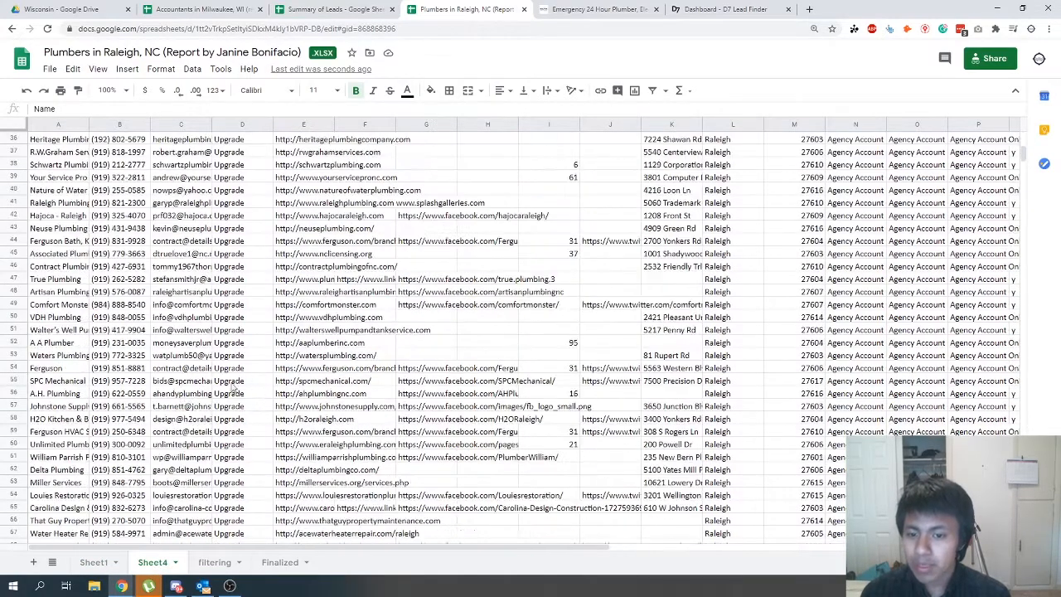
{"action": "left_click", "coordinate": [214, 562]}
{"action": "scroll", "coordinate": [223, 431], "scroll_direction": "up", "scroll_amount": 5}
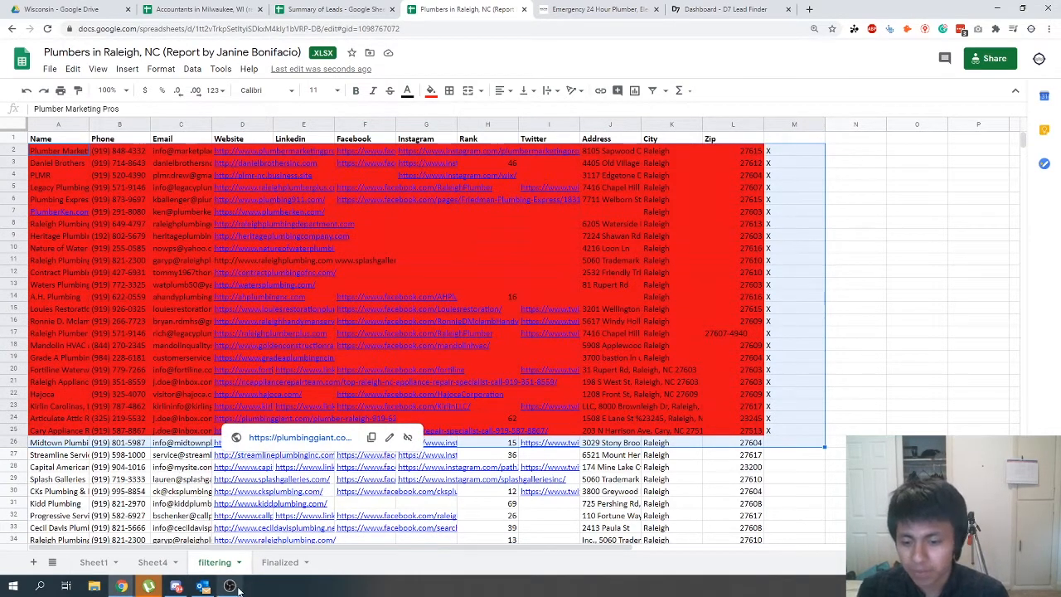
{"action": "left_click", "coordinate": [279, 562]}
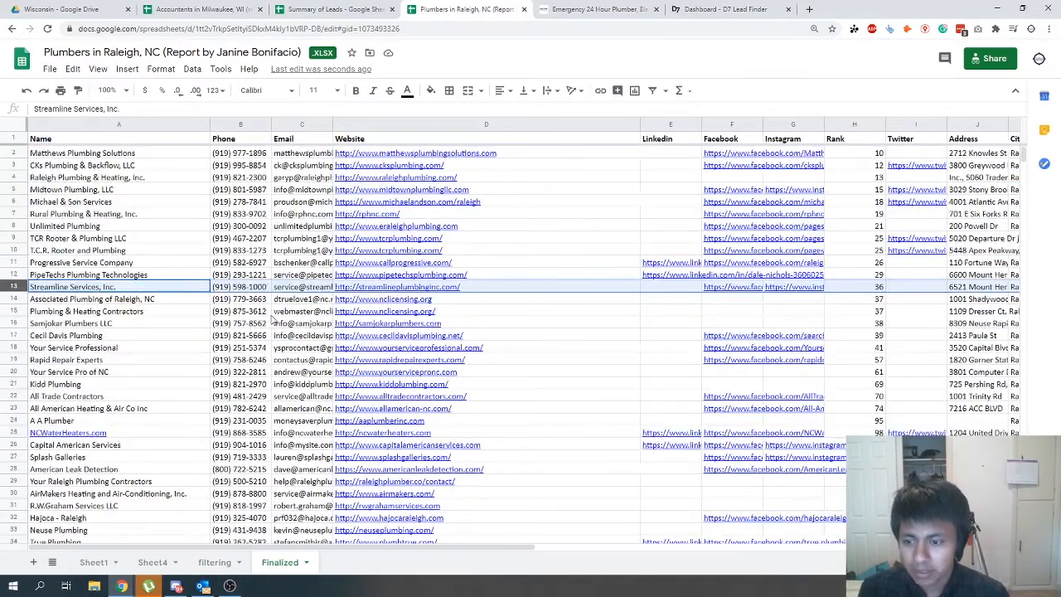
- Check the Rapid Repair Experts website from the Finalized sheet, minimise its chat window and close the page
{"action": "key", "text": "ctrl+f"}
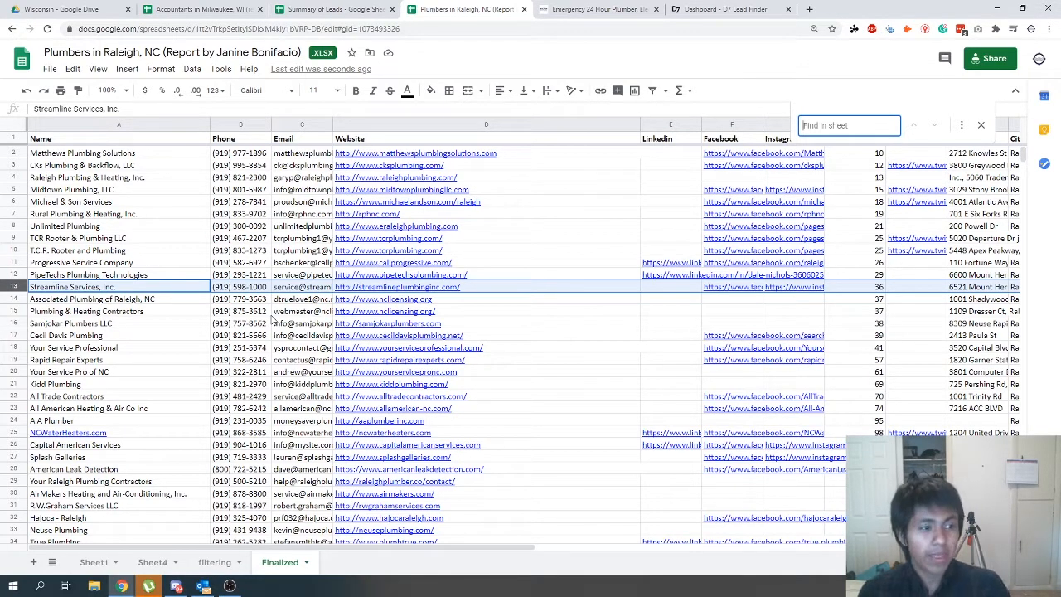
{"action": "left_click", "coordinate": [408, 363]}
{"action": "left_click", "coordinate": [396, 380]}
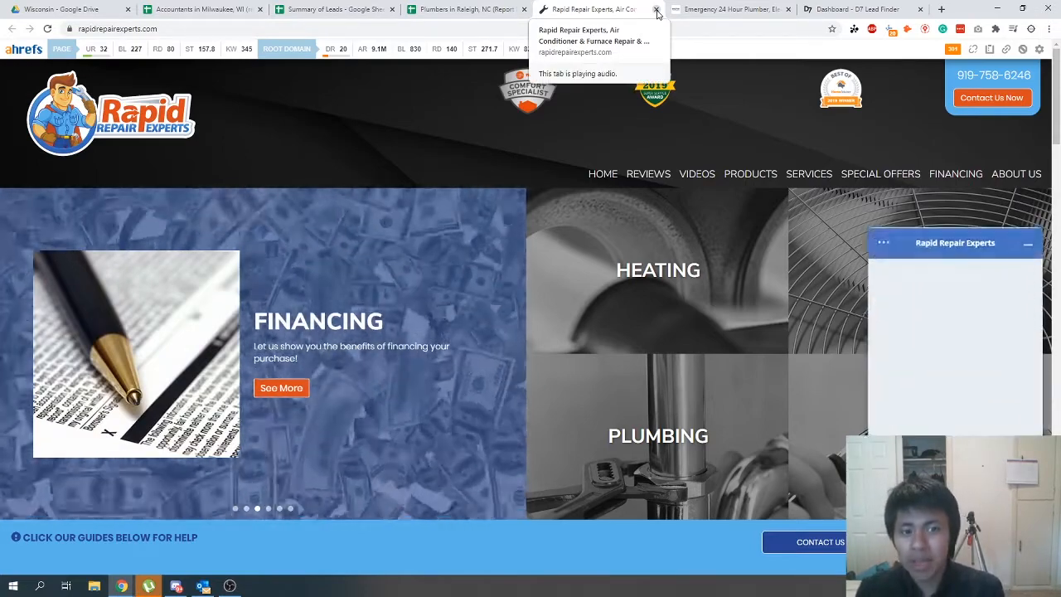
{"action": "left_click", "coordinate": [1028, 238]}
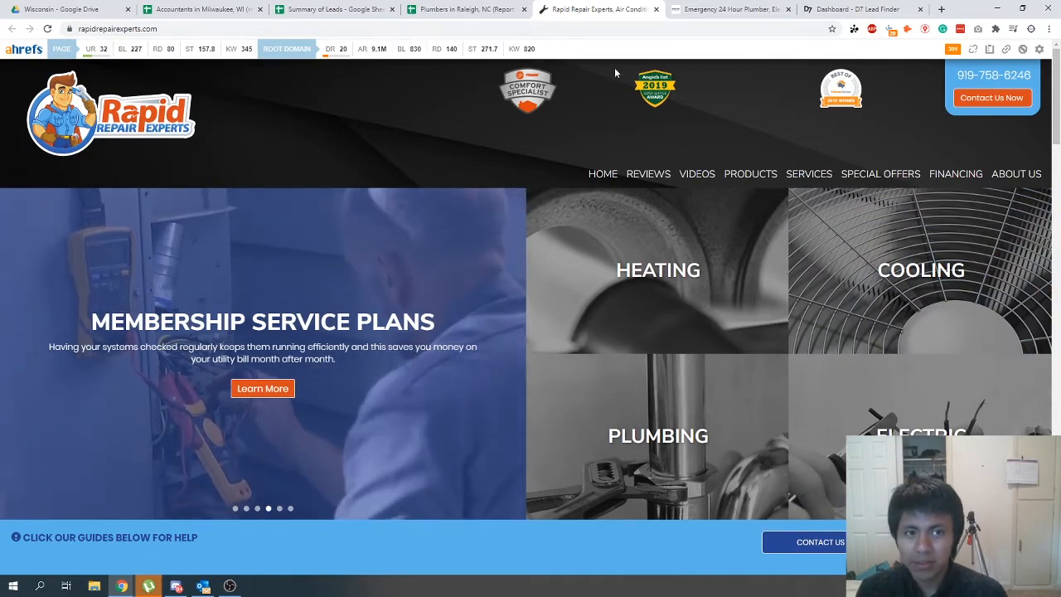
{"action": "left_click", "coordinate": [656, 9]}
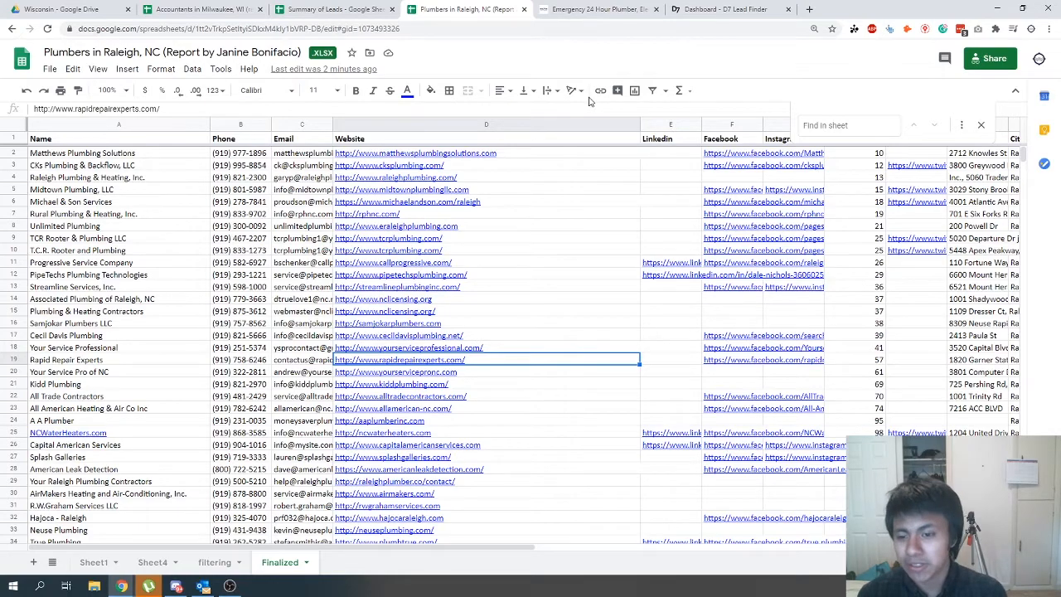
- Look through the business names and websites on the Finalized sheet, including Associated Plumbing of Raleigh, NC
{"action": "scroll", "coordinate": [420, 318], "scroll_direction": "down", "scroll_amount": 5}
{"action": "scroll", "coordinate": [420, 318], "scroll_direction": "up", "scroll_amount": 3}
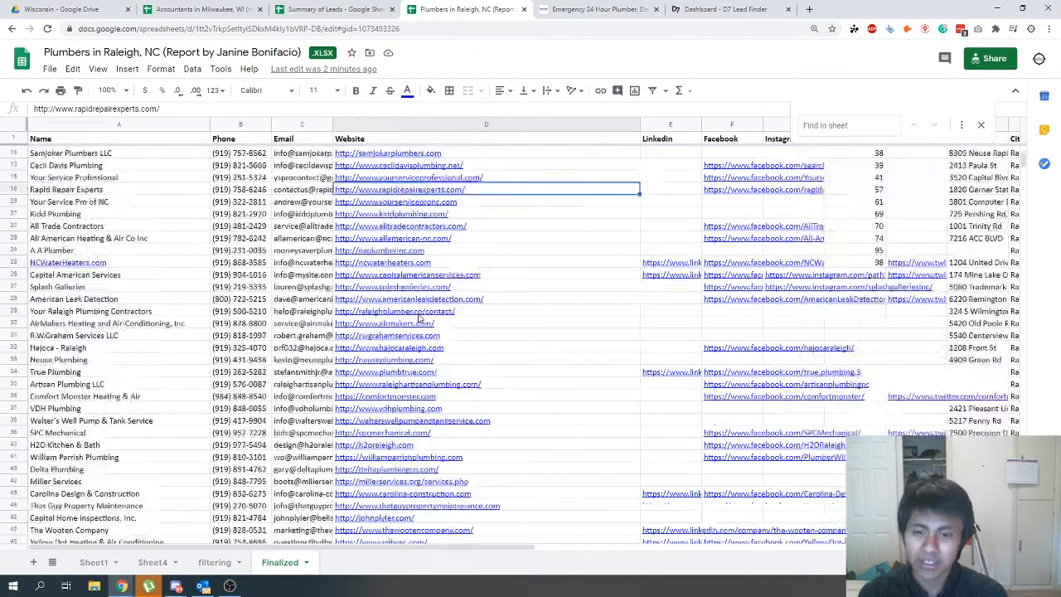
{"action": "scroll", "coordinate": [421, 318], "scroll_direction": "up", "scroll_amount": 3}
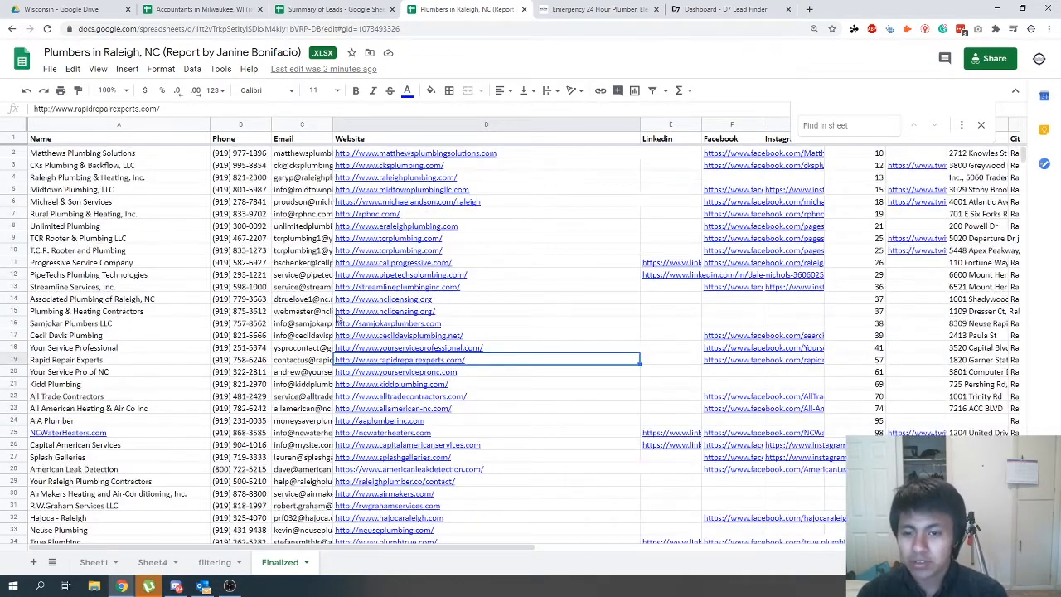
{"action": "left_click", "coordinate": [132, 298]}
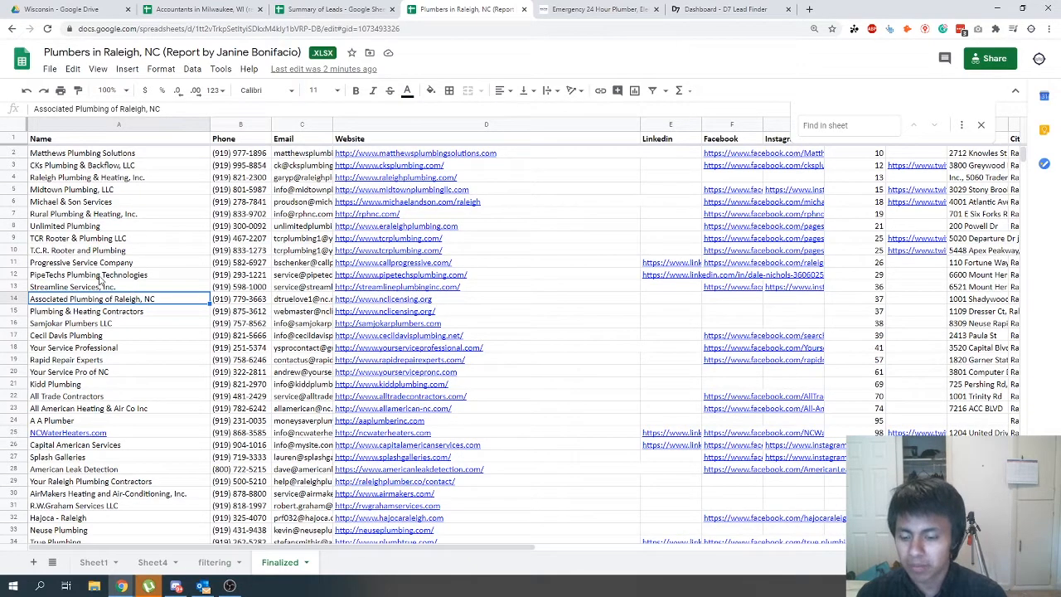
{"action": "scroll", "coordinate": [114, 495], "scroll_direction": "down", "scroll_amount": 8}
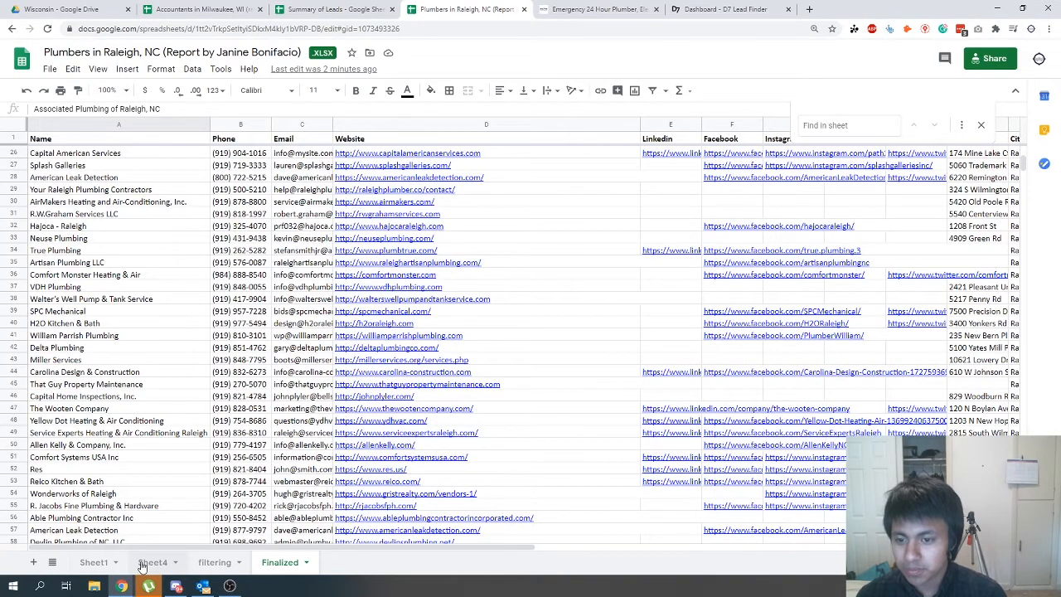
- Search the Accountants in Milwaukee, WI sheet of the accountants spreadsheet for "plann"
{"action": "left_click", "coordinate": [199, 9]}
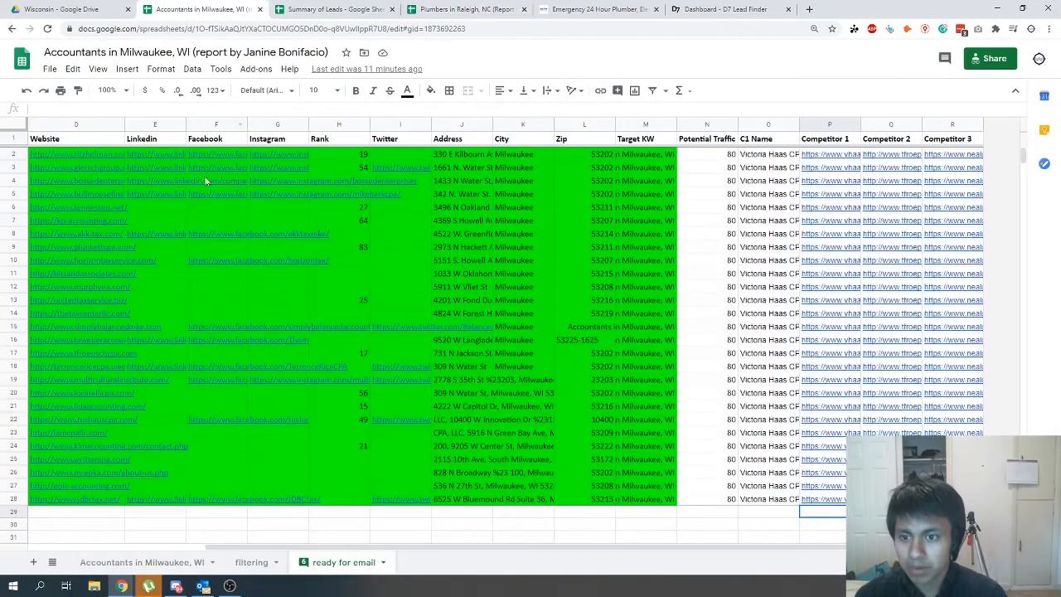
{"action": "left_click", "coordinate": [120, 567]}
{"action": "key", "text": "ctrl+f"}
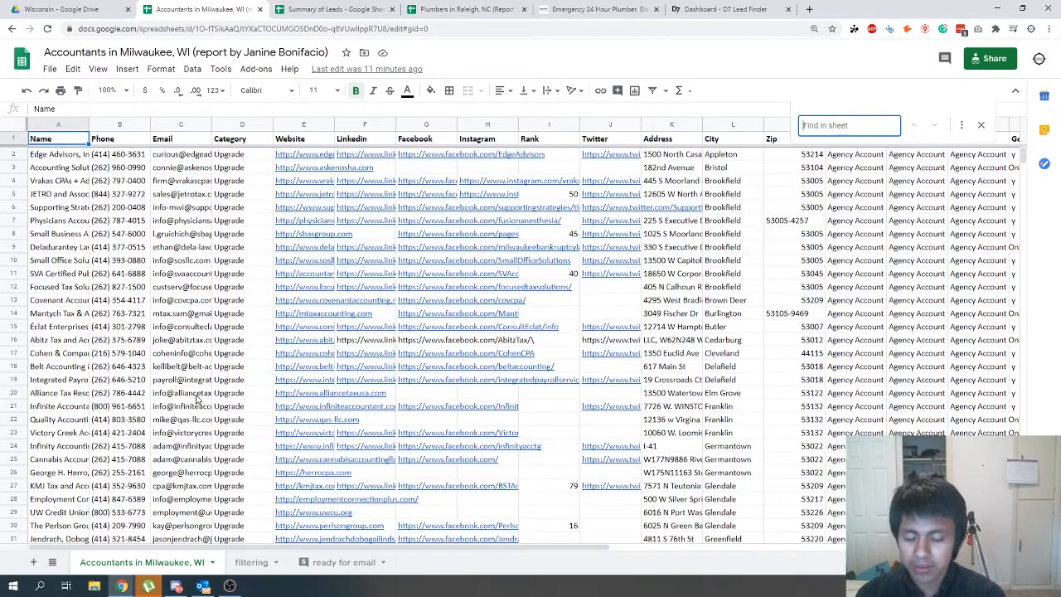
{"action": "type", "text": "plann"}
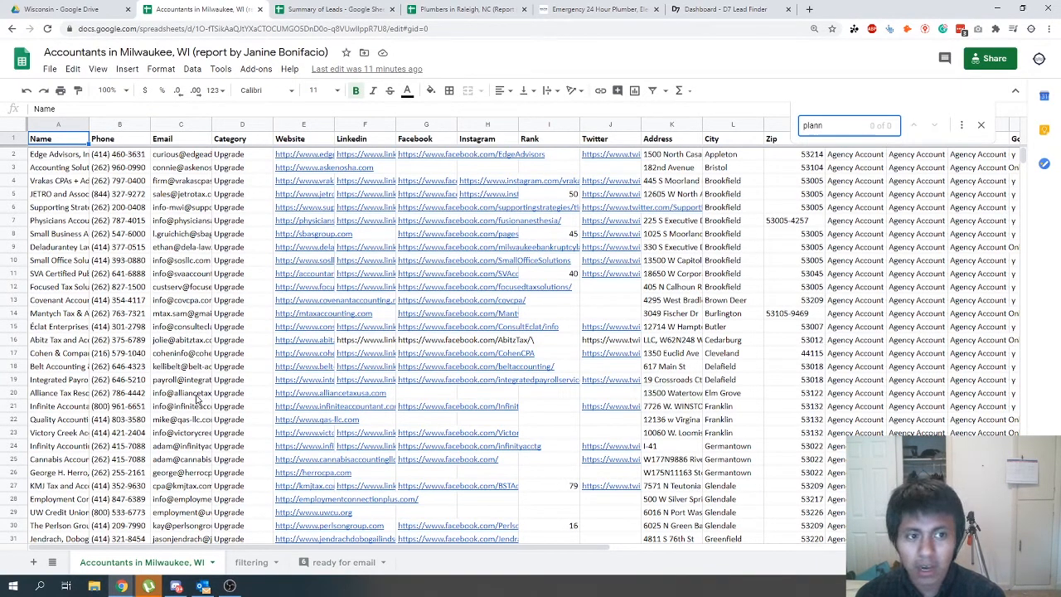
{"action": "key", "text": "BackSpace"}
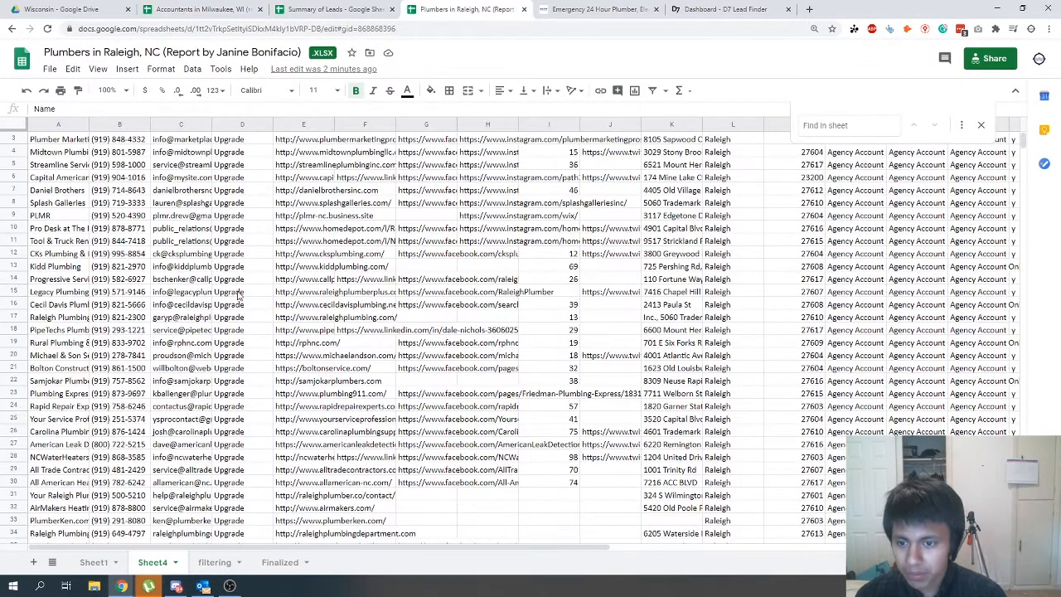
- Search Sheet4 of the Raleigh plumbers spreadsheet for "supply" and open the Carolina Plumbing Supply Inc. website in a new window
{"action": "key", "text": "ctrl+f"}
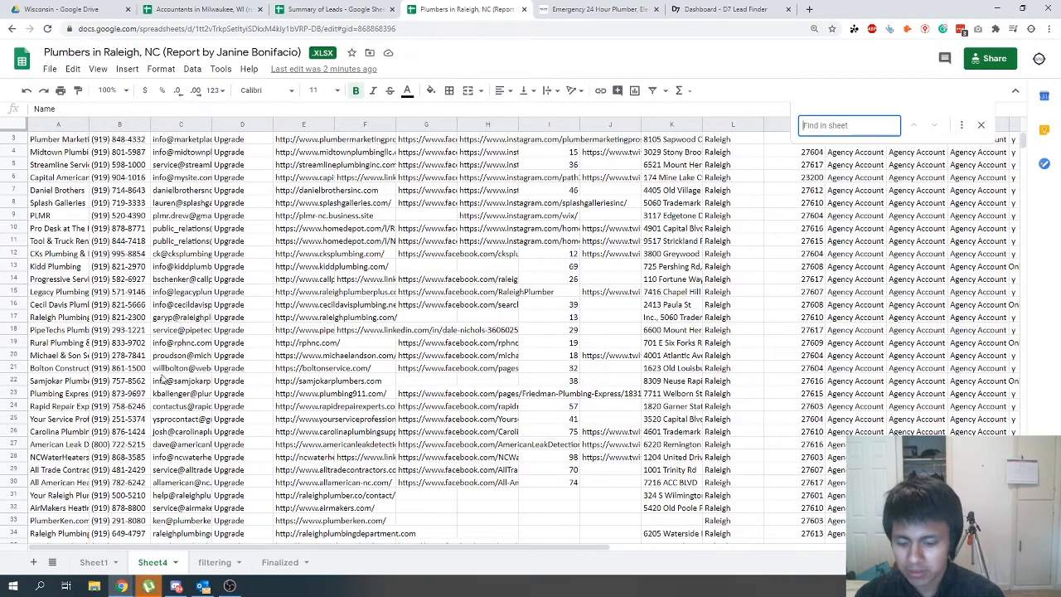
{"action": "type", "text": "supply"}
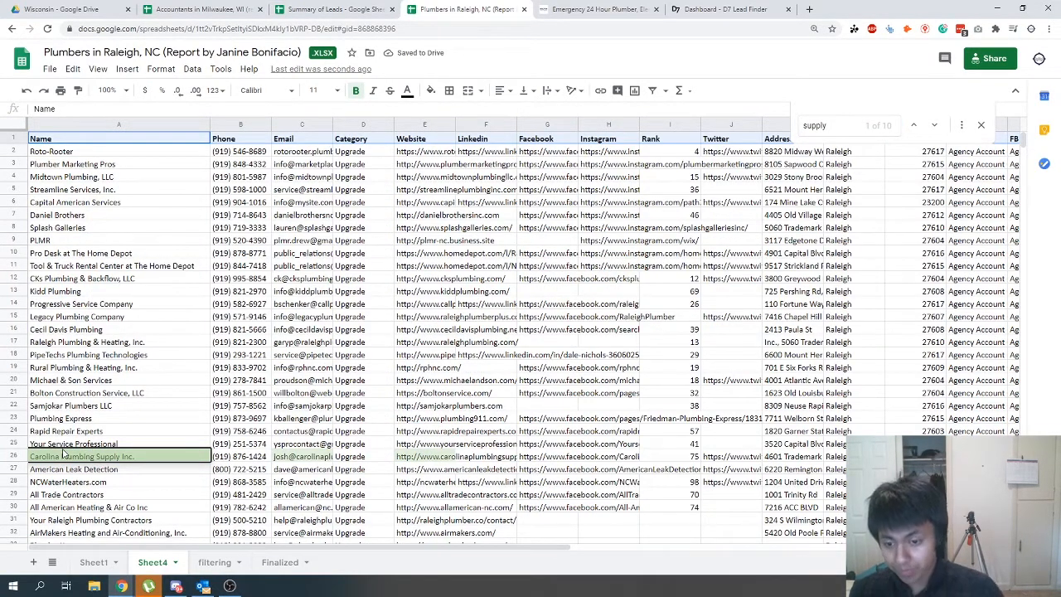
{"action": "left_click", "coordinate": [424, 456]}
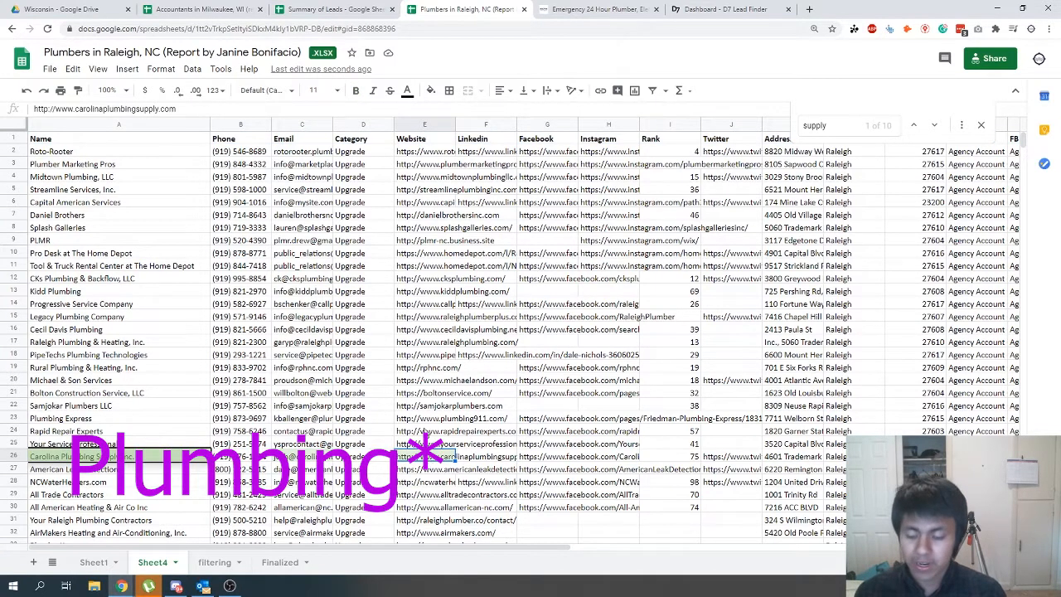
{"action": "key", "text": "ctrl+c"}
{"action": "left_click", "coordinate": [624, 12]}
{"action": "left_click", "coordinate": [623, 26]}
{"action": "key", "text": "ctrl+v"}
{"action": "key", "text": "shift+Return"}
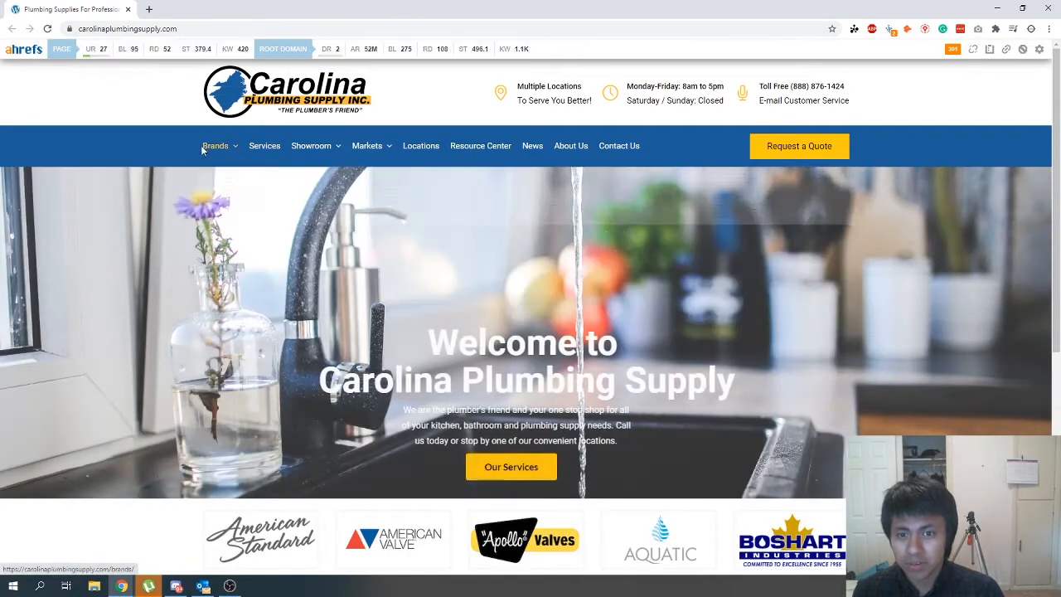
{"action": "mouse_move", "coordinate": [220, 150]}
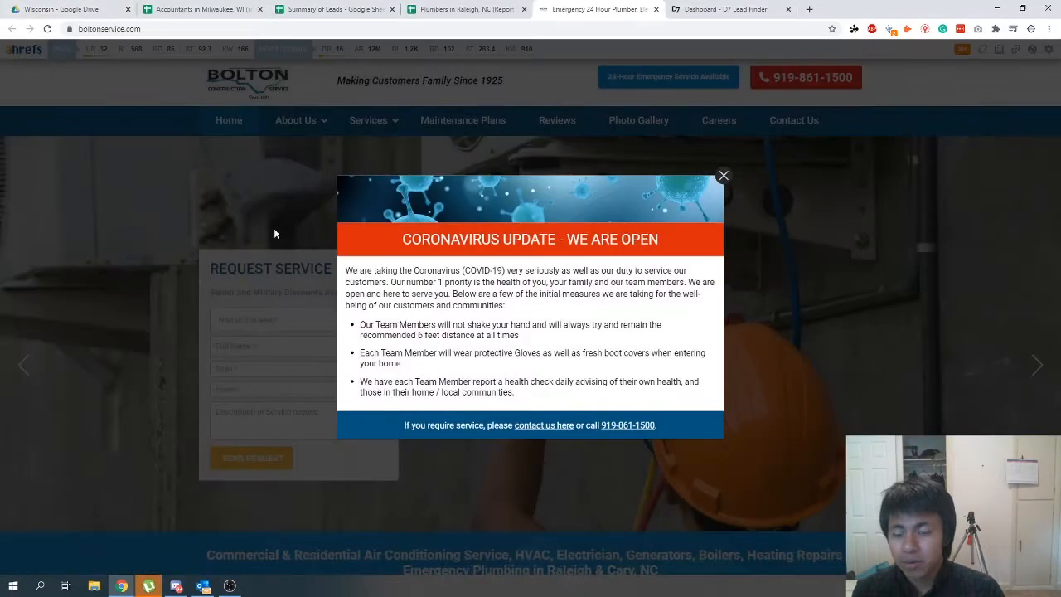
- Check the Summary of Leads spreadsheet, then review the last leads on the Finalized sheet of the Raleigh plumbers spreadsheet
{"action": "left_click", "coordinate": [338, 9]}
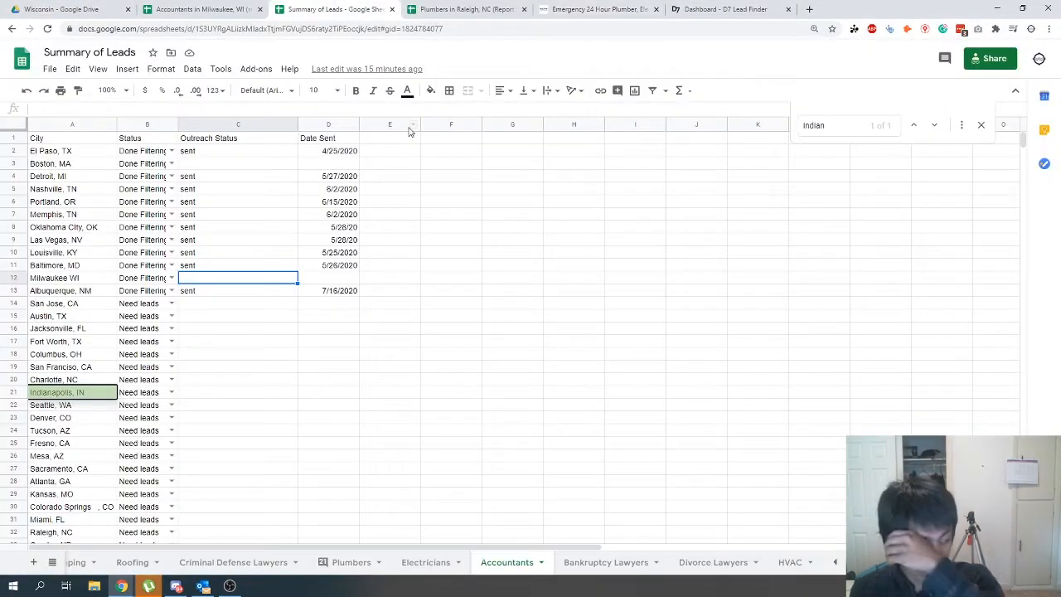
{"action": "left_click", "coordinate": [464, 9]}
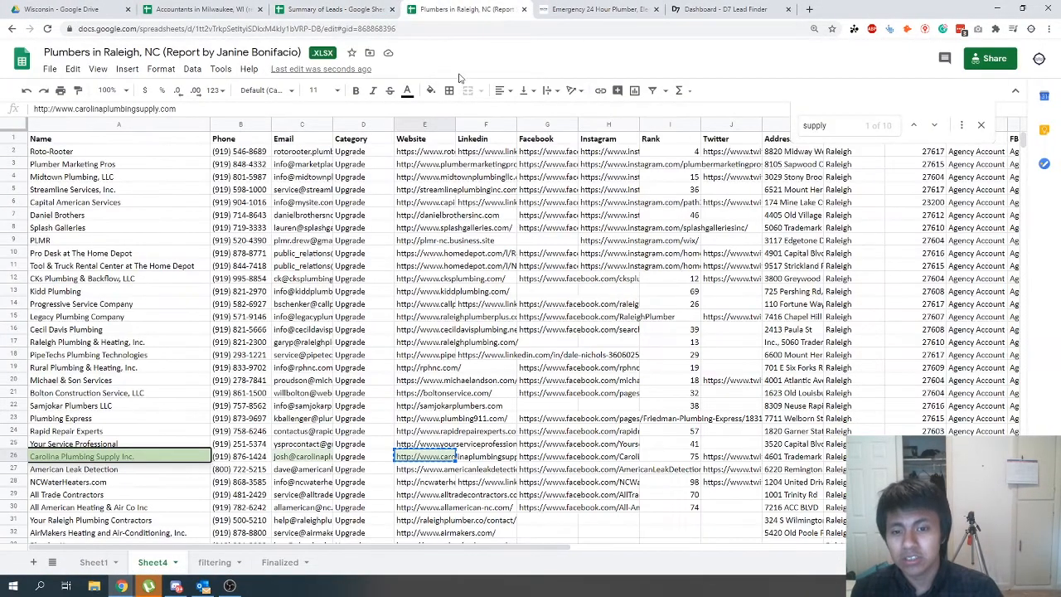
{"action": "left_click", "coordinate": [282, 563]}
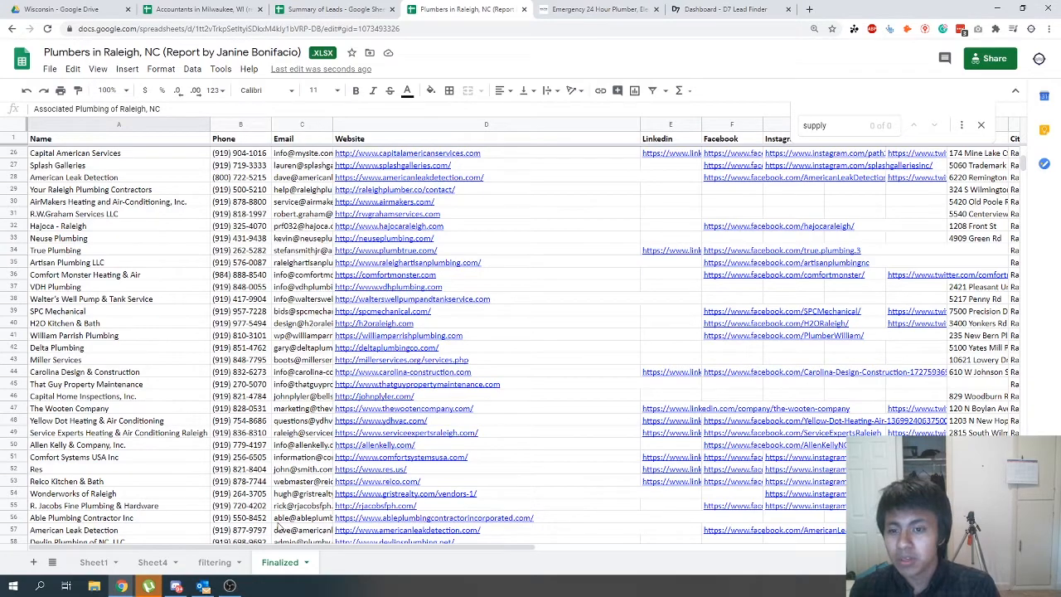
{"action": "scroll", "coordinate": [279, 528], "scroll_direction": "down", "scroll_amount": 5}
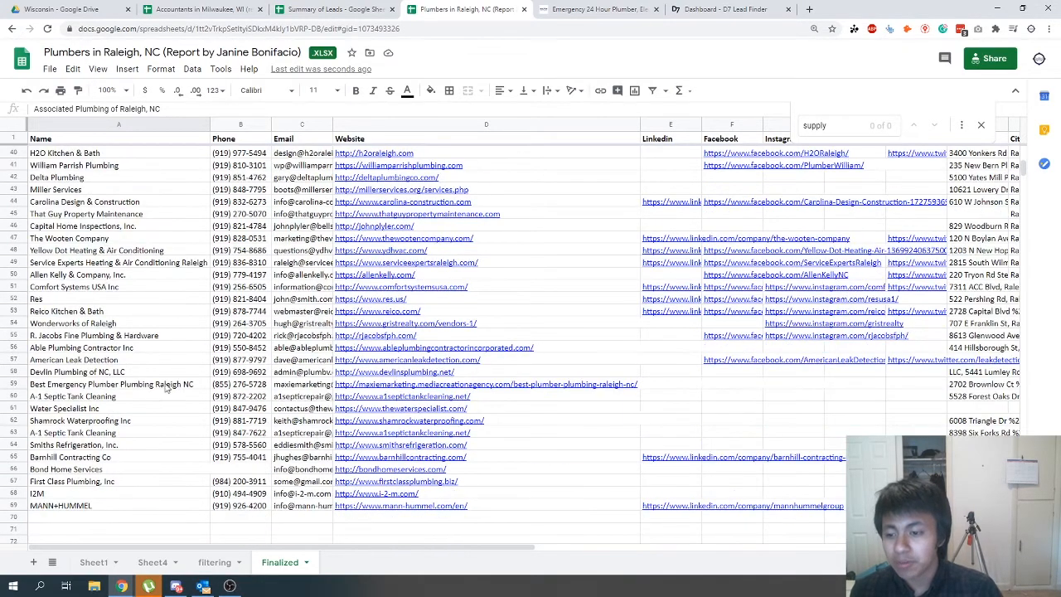
- Go back to the first leads on the Finalized sheet and search it for "supply"
{"action": "scroll", "coordinate": [136, 410], "scroll_direction": "up", "scroll_amount": 1}
{"action": "scroll", "coordinate": [137, 410], "scroll_direction": "up", "scroll_amount": 12}
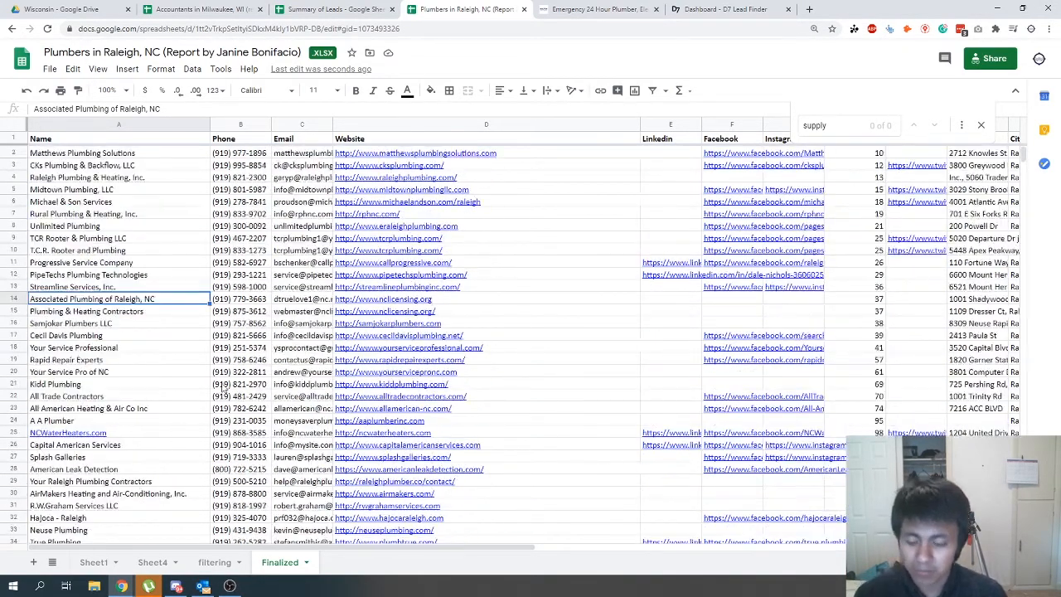
{"action": "key", "text": "ctrl+f"}
{"action": "type", "text": "supply"}
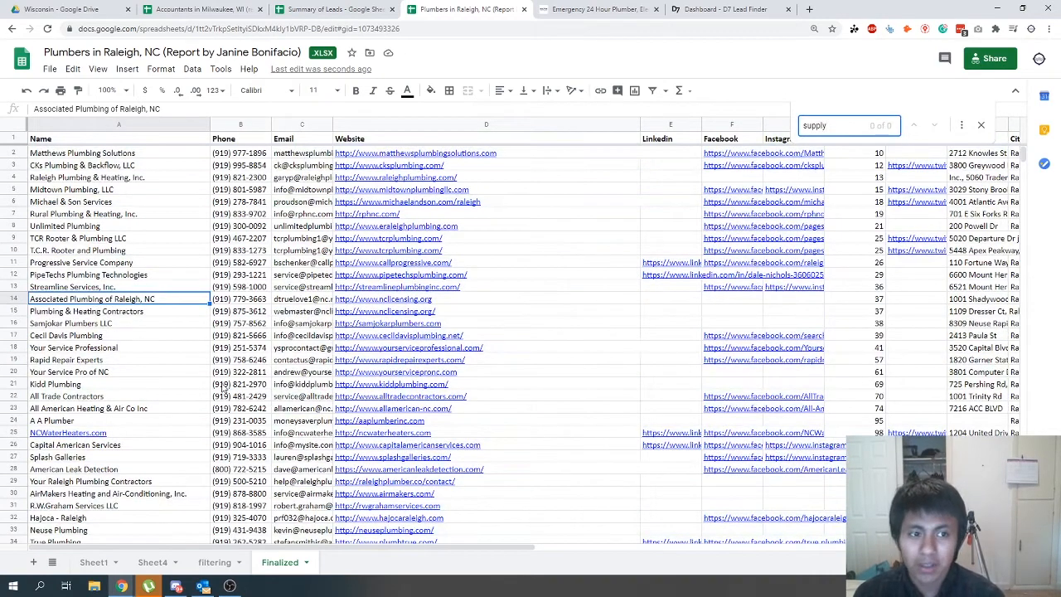
- Search the filtering sheet for "supply" and select the Johnstone Supply row
{"action": "left_click", "coordinate": [232, 561]}
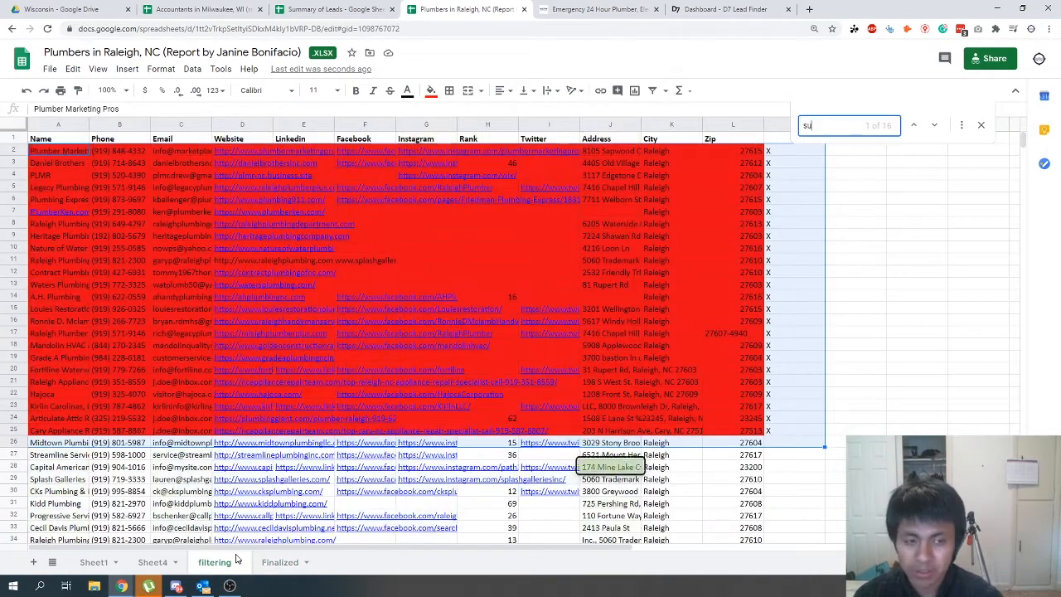
{"action": "key", "text": "Return"}
{"action": "key", "text": "Return"}
{"action": "key", "text": "Return"}
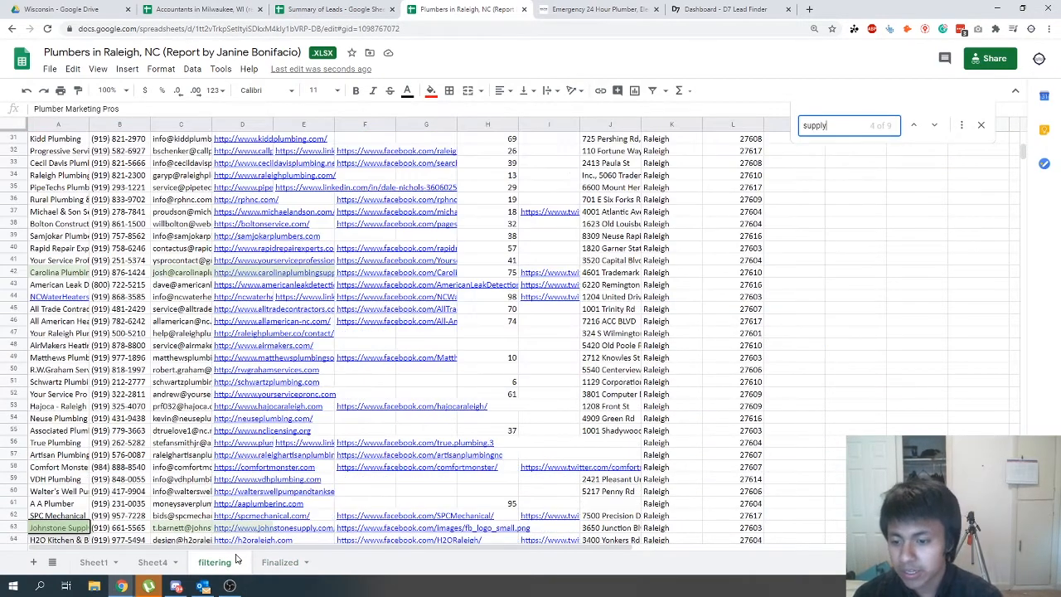
{"action": "left_click", "coordinate": [13, 527]}
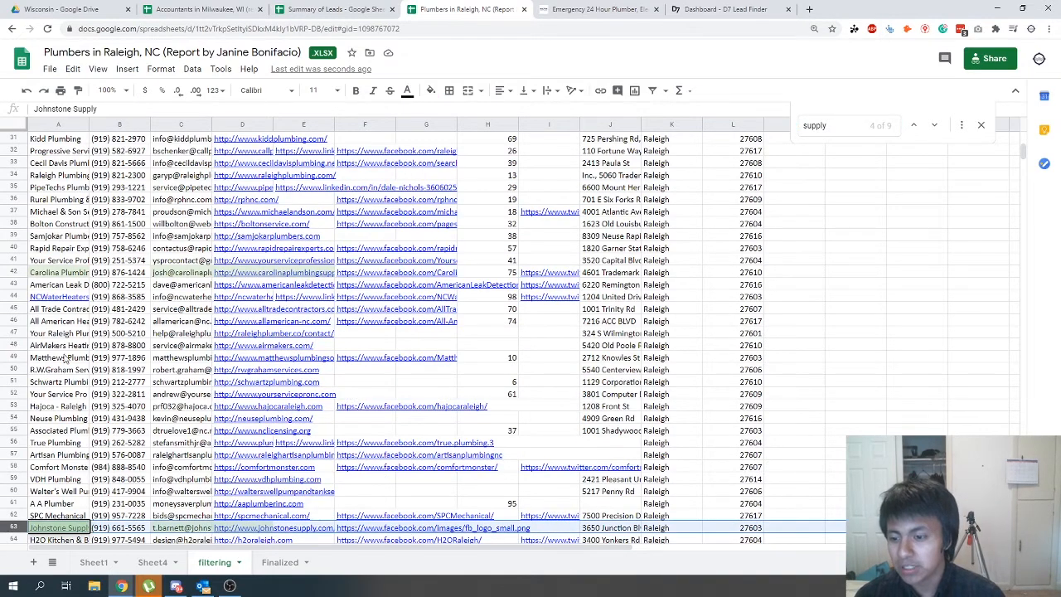
- Open the Carolina Design & Construction website from the Finalized sheet and close the emergency plumber and D7 Lead Finder pages
{"action": "left_click", "coordinate": [275, 562]}
{"action": "scroll", "coordinate": [189, 305], "scroll_direction": "down", "scroll_amount": 5}
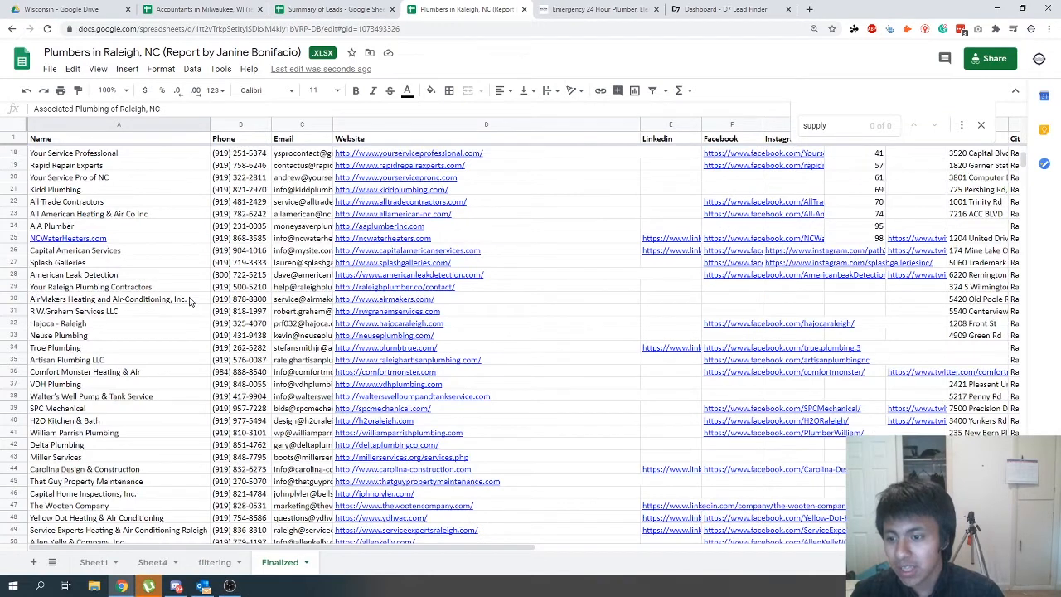
{"action": "scroll", "coordinate": [189, 300], "scroll_direction": "down", "scroll_amount": 3}
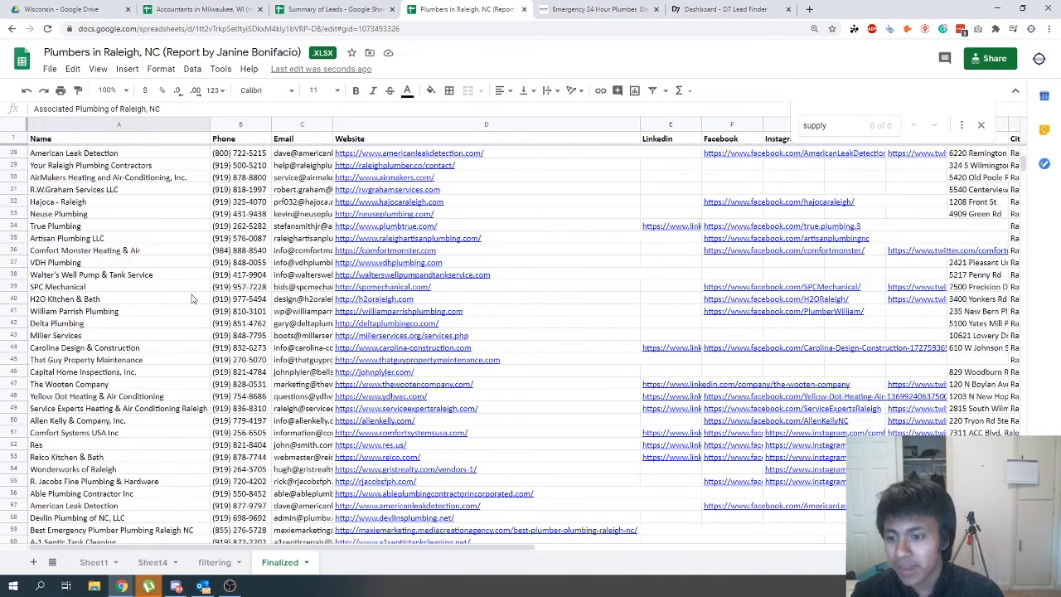
{"action": "left_click", "coordinate": [47, 351]}
{"action": "left_click", "coordinate": [381, 350]}
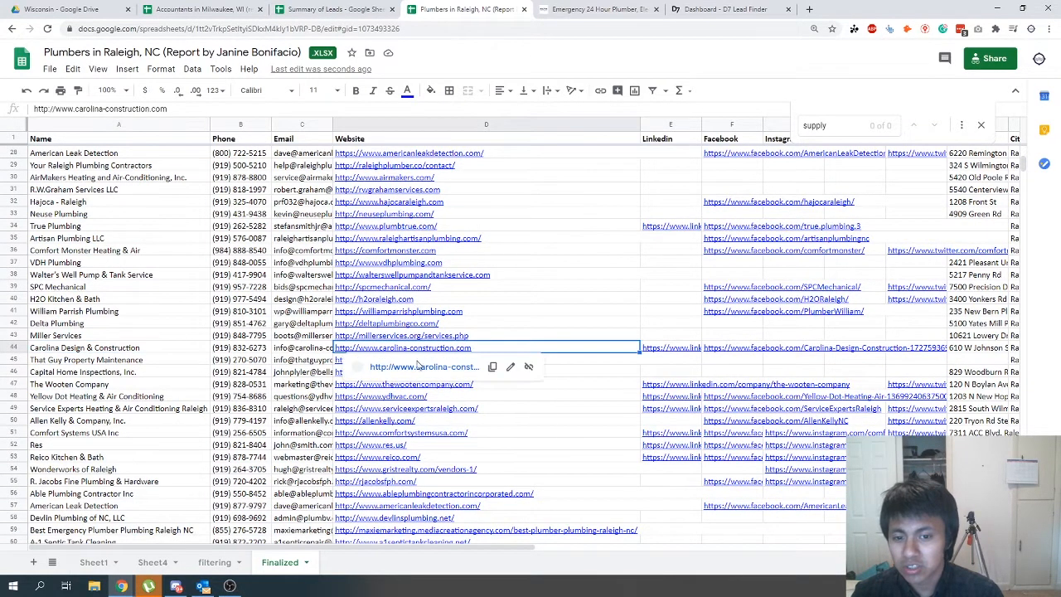
{"action": "left_click", "coordinate": [422, 366]}
{"action": "left_click", "coordinate": [788, 10]}
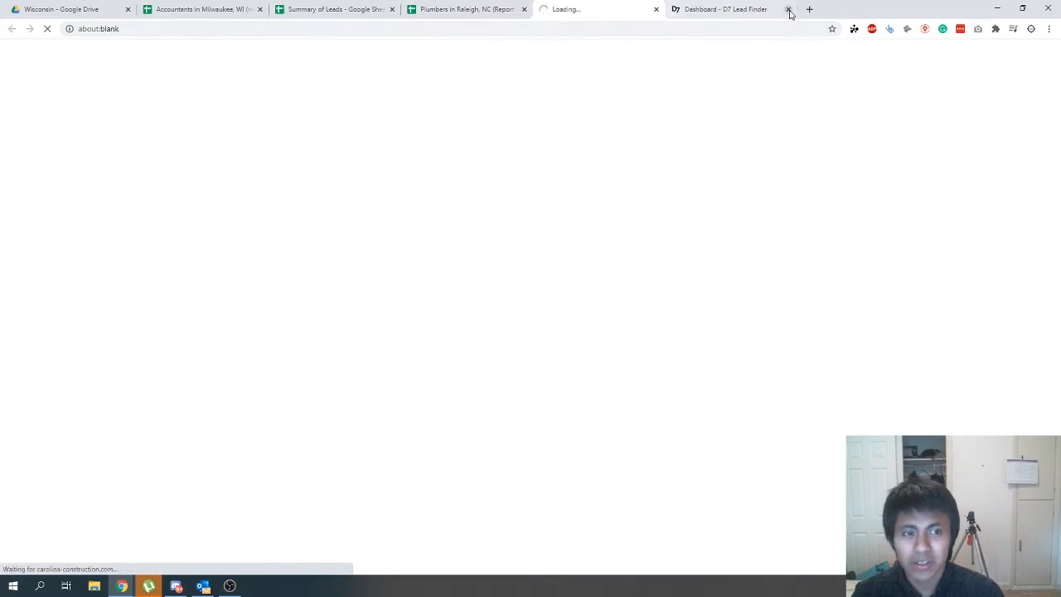
{"action": "left_click", "coordinate": [788, 10]}
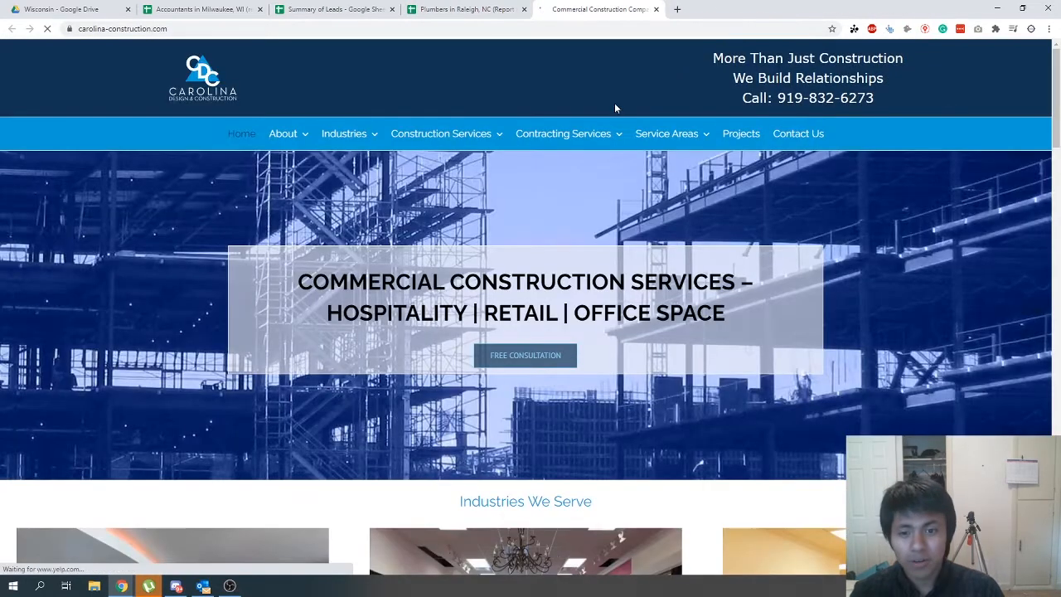
- Examine the Carolina Design & Construction website's contracting services and industries to judge whether the company fits as a plumber lead
{"action": "mouse_move", "coordinate": [349, 149]}
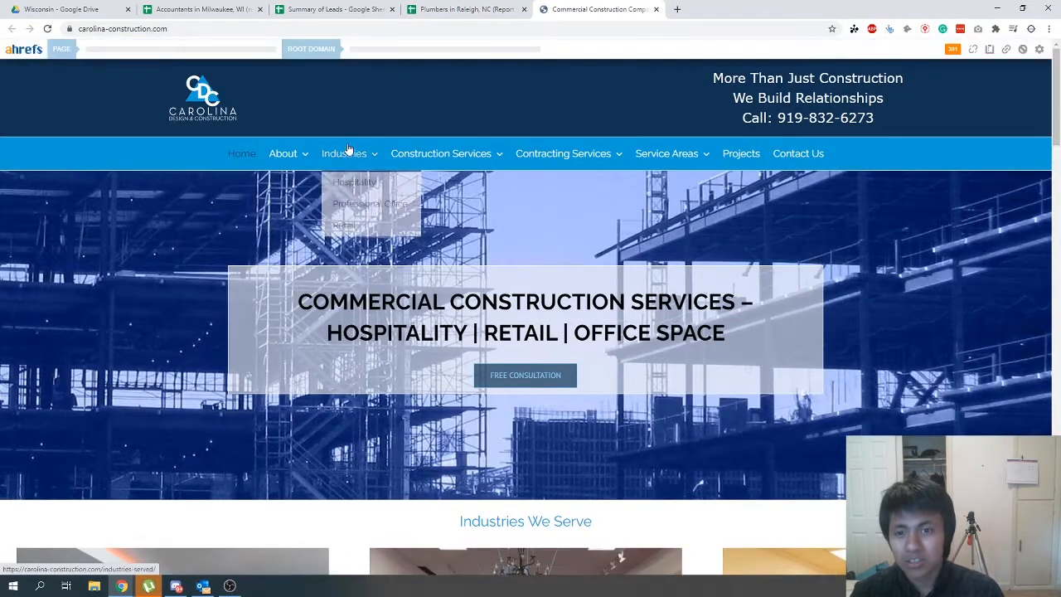
{"action": "mouse_move", "coordinate": [534, 164]}
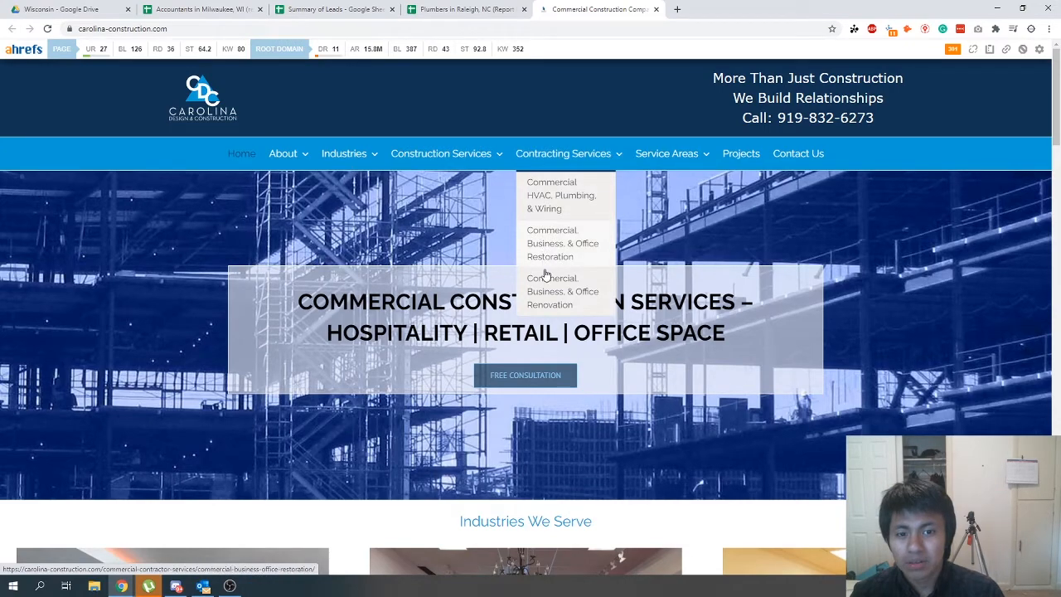
{"action": "scroll", "coordinate": [370, 268], "scroll_direction": "down", "scroll_amount": 5}
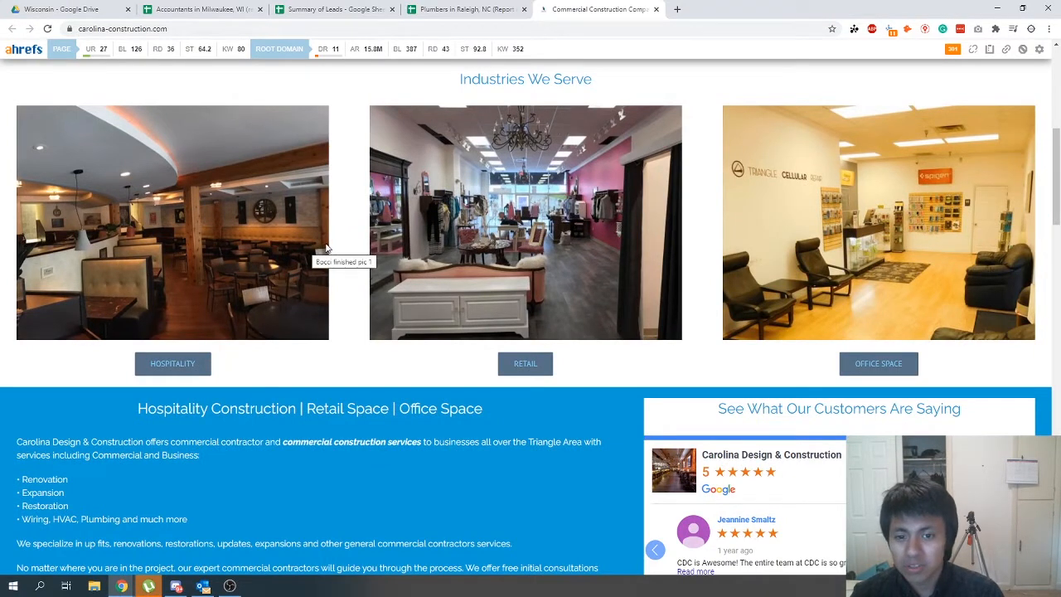
{"action": "scroll", "coordinate": [343, 242], "scroll_direction": "down", "scroll_amount": 3}
{"action": "scroll", "coordinate": [342, 242], "scroll_direction": "down", "scroll_amount": 3}
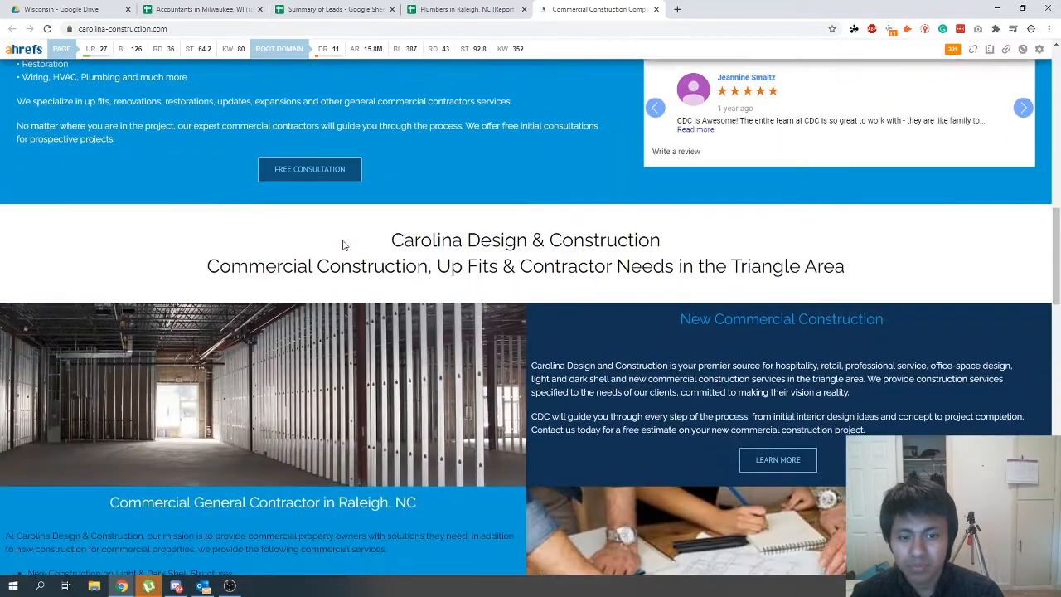
{"action": "scroll", "coordinate": [344, 244], "scroll_direction": "down", "scroll_amount": 3}
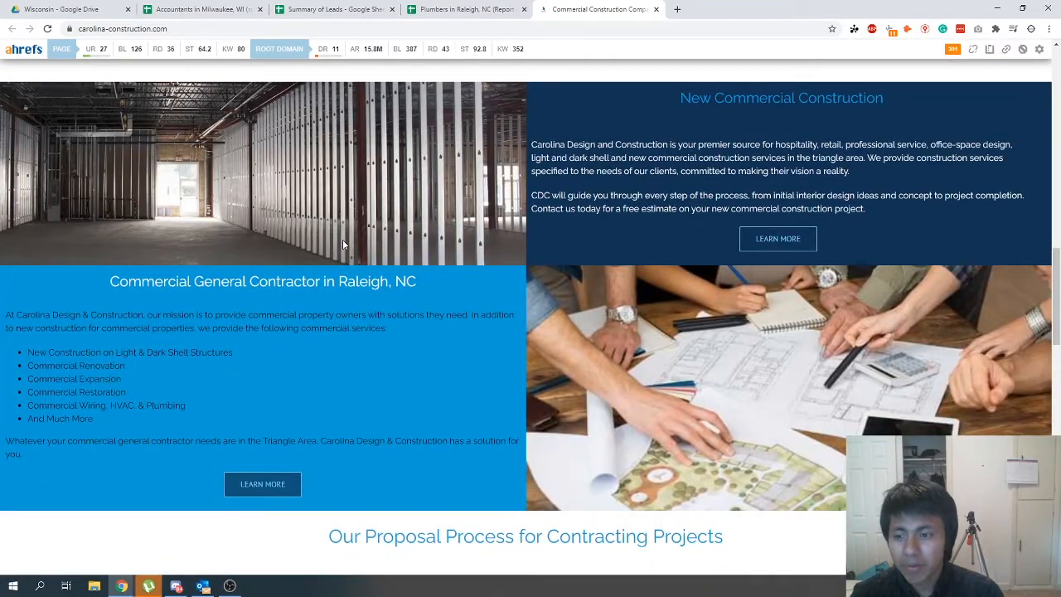
{"action": "left_click", "coordinate": [465, 10]}
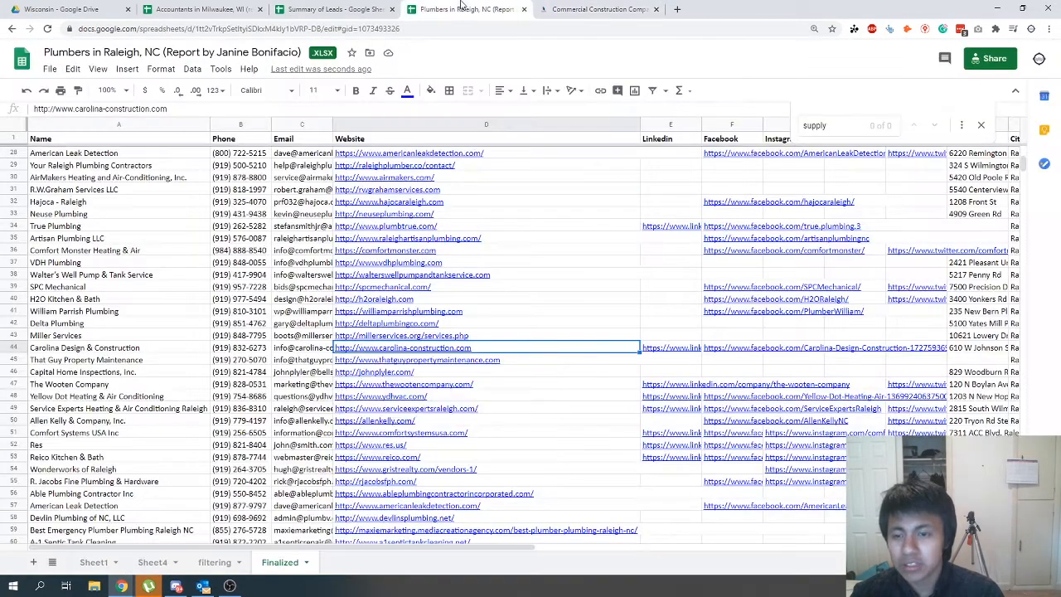
{"action": "left_click", "coordinate": [536, 15]}
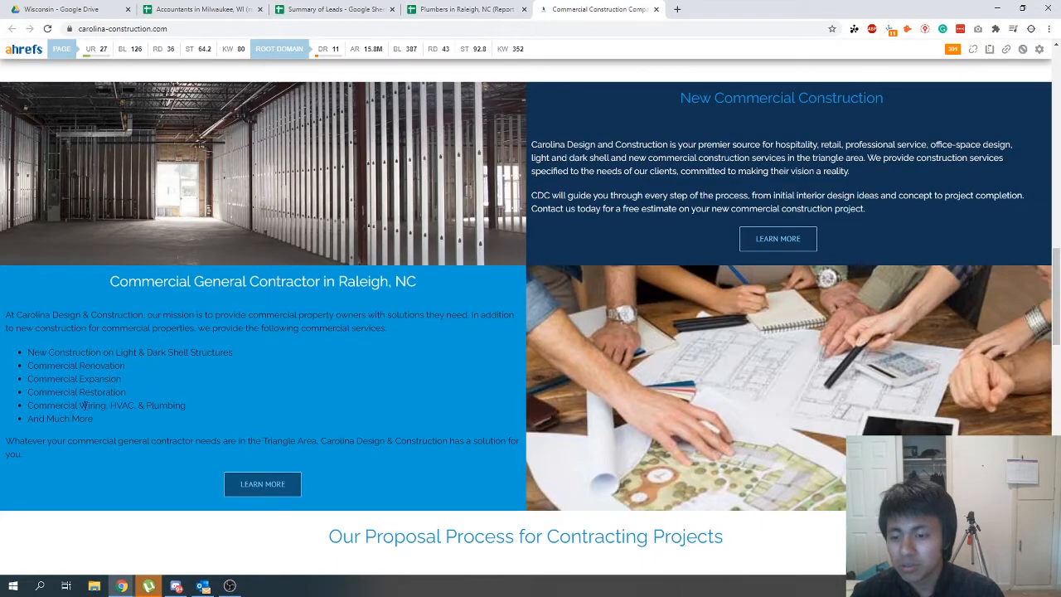
{"action": "scroll", "coordinate": [223, 379], "scroll_direction": "up", "scroll_amount": 5}
- Delete the Carolina Design & Construction row from the Finalized sheet
{"action": "key", "text": "ctrl+shift+Tab"}
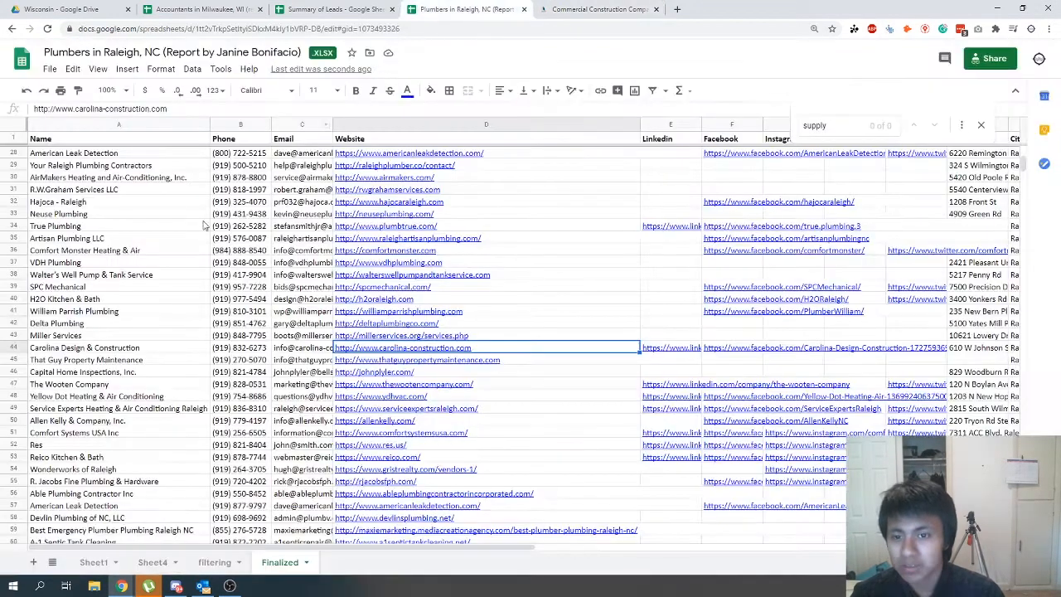
{"action": "right_click", "coordinate": [4, 349]}
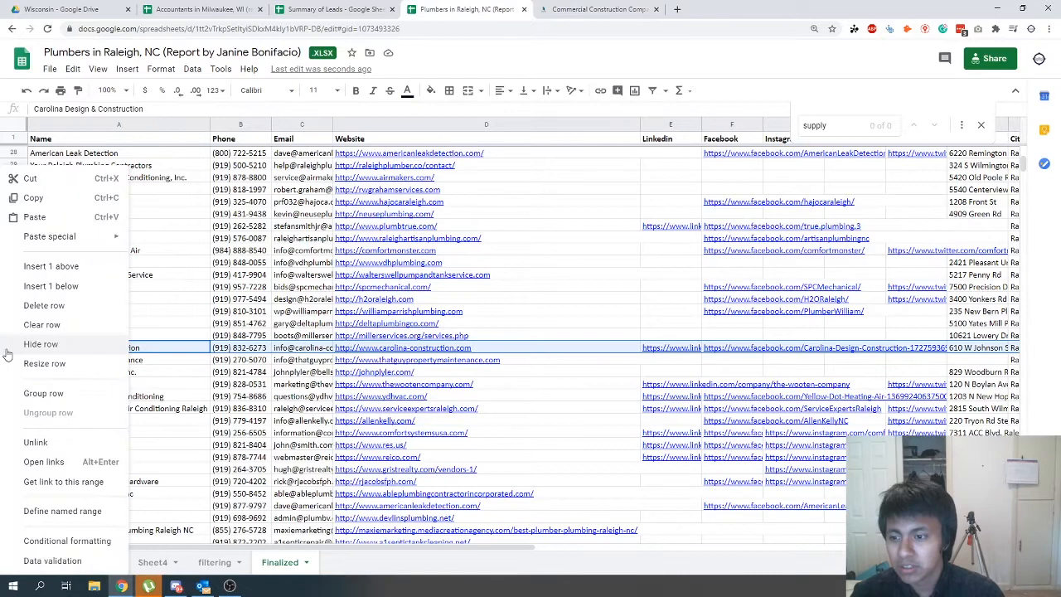
{"action": "left_click", "coordinate": [38, 309]}
- Review the remaining business names on the Finalized sheet for other leads that may not be plumbers
{"action": "left_click", "coordinate": [50, 371]}
{"action": "scroll", "coordinate": [45, 419], "scroll_direction": "down", "scroll_amount": 1}
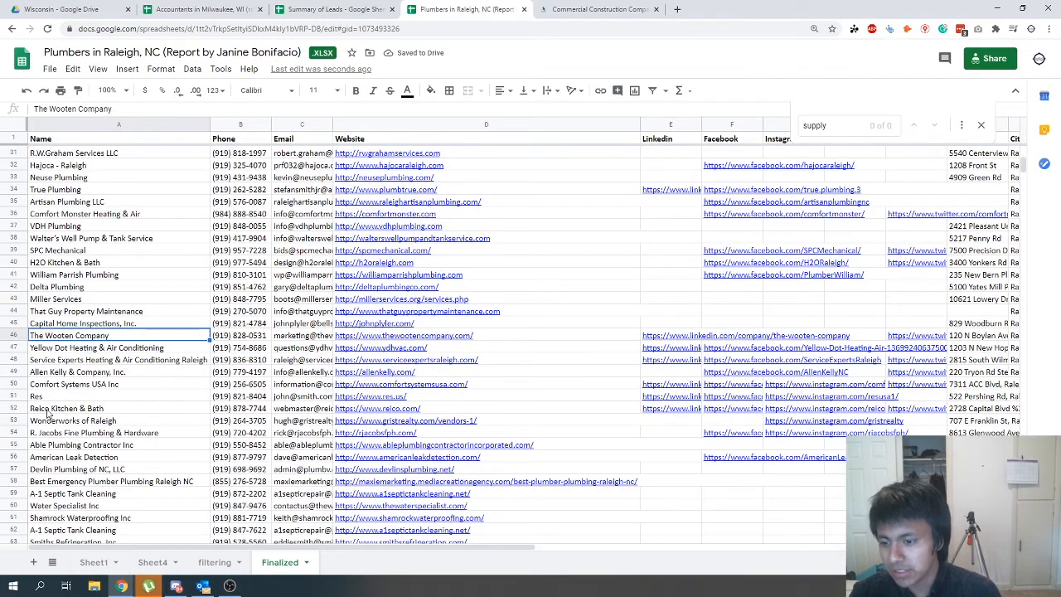
{"action": "left_click", "coordinate": [20, 469]}
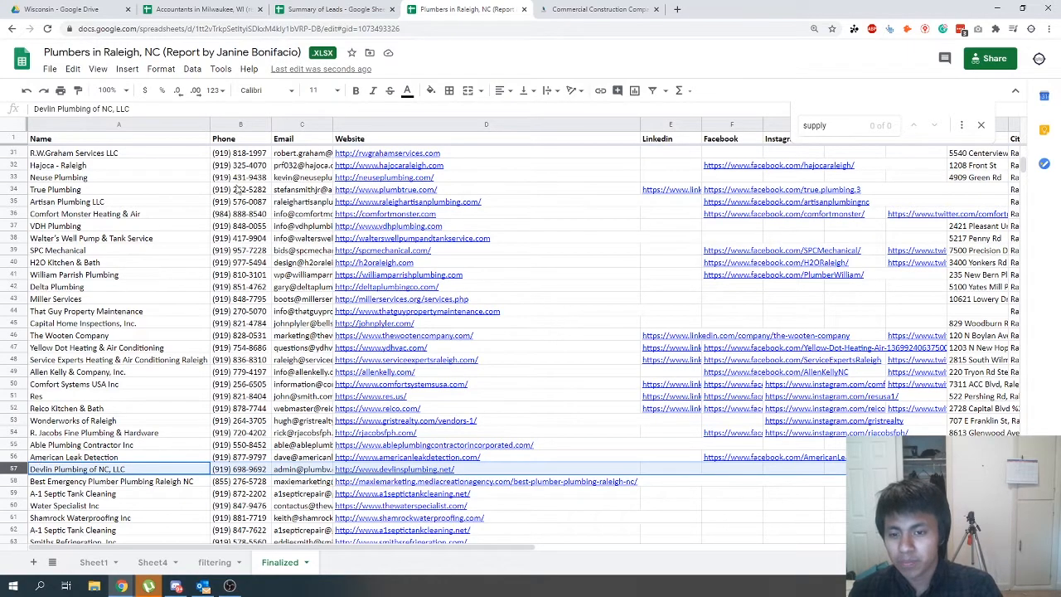
{"action": "scroll", "coordinate": [122, 267], "scroll_direction": "down", "scroll_amount": 5}
{"action": "scroll", "coordinate": [116, 272], "scroll_direction": "up", "scroll_amount": 14}
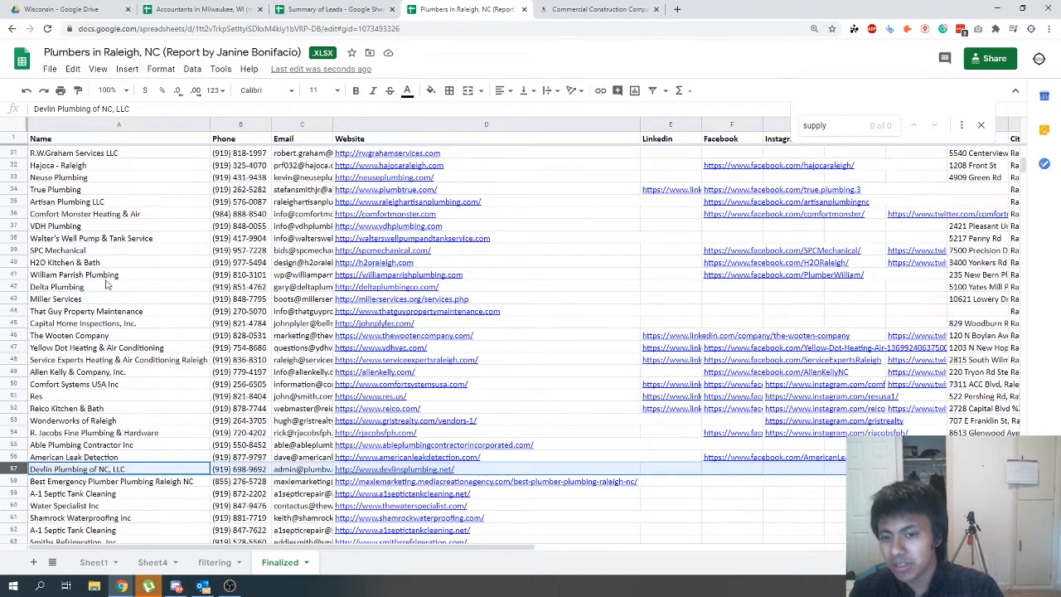
{"action": "left_click_drag", "start_coordinate": [80, 157], "coordinate": [73, 348]}
{"action": "left_click", "coordinate": [83, 263]}
{"action": "left_click", "coordinate": [77, 252]}
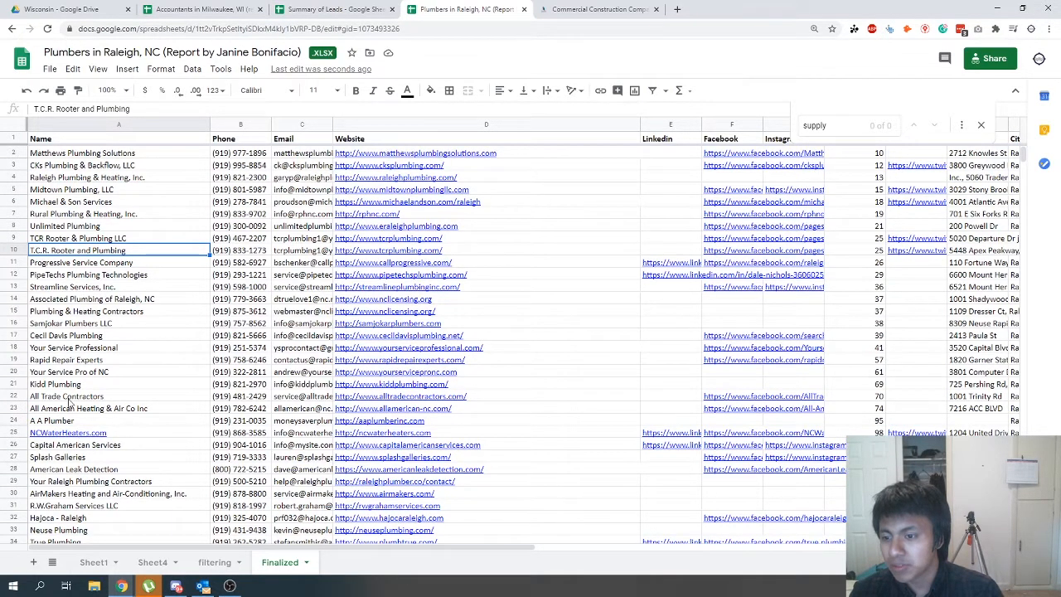
{"action": "scroll", "coordinate": [35, 396], "scroll_direction": "down", "scroll_amount": 10}
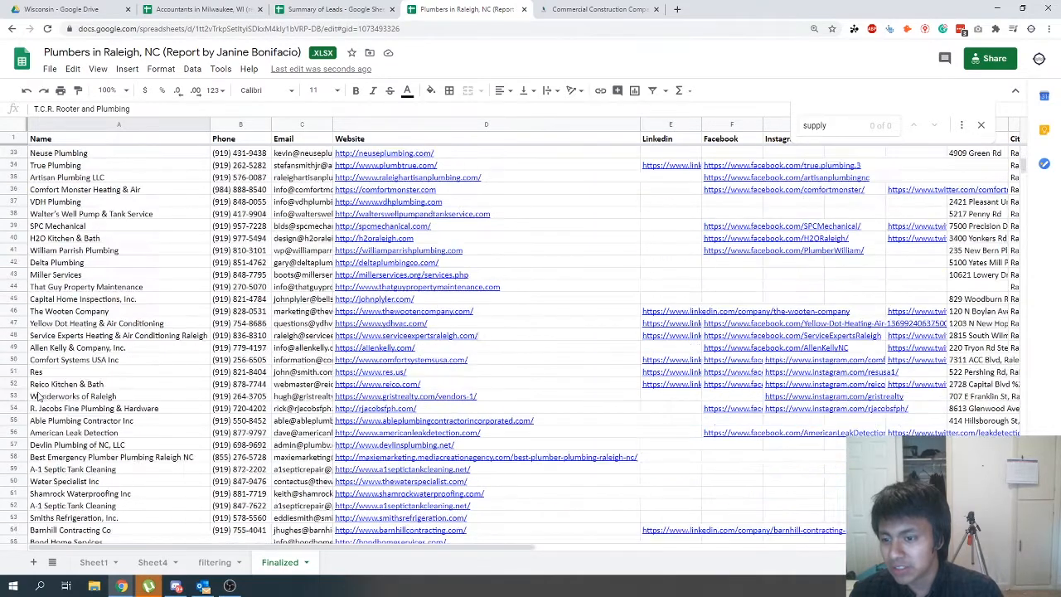
- Check the website listed for Capital Home Inspections, Inc. and delete that lead's row from the Finalized sheet
{"action": "left_click", "coordinate": [83, 287]}
{"action": "left_click", "coordinate": [94, 299]}
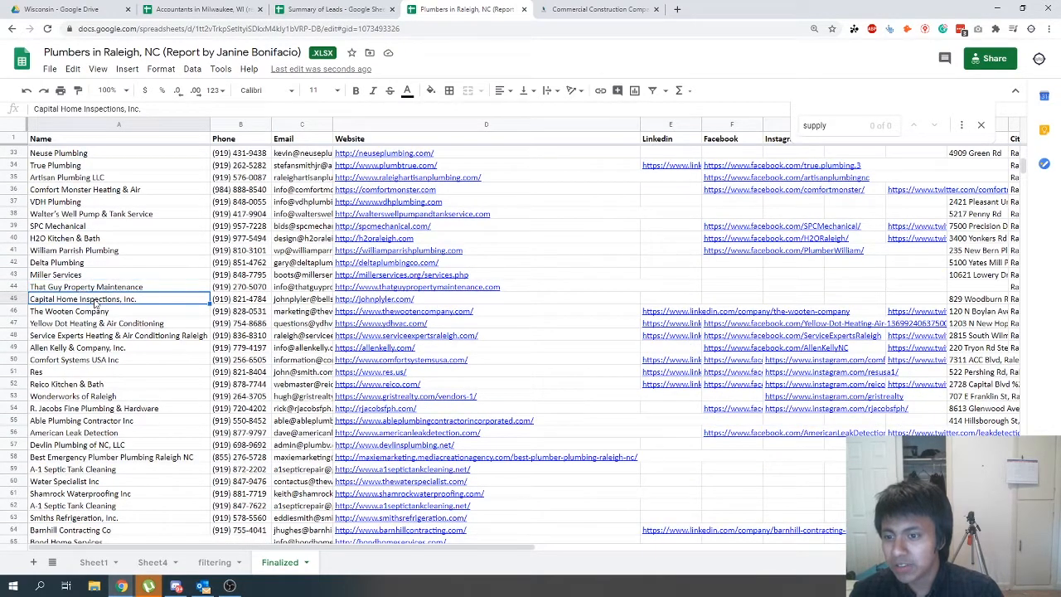
{"action": "left_click", "coordinate": [413, 302]}
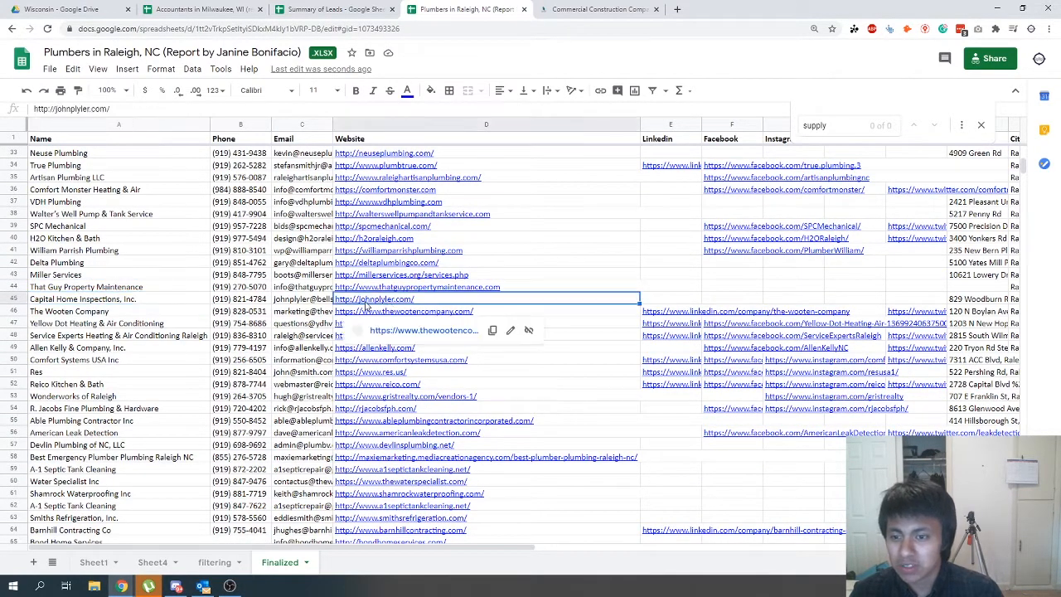
{"action": "left_click", "coordinate": [379, 325]}
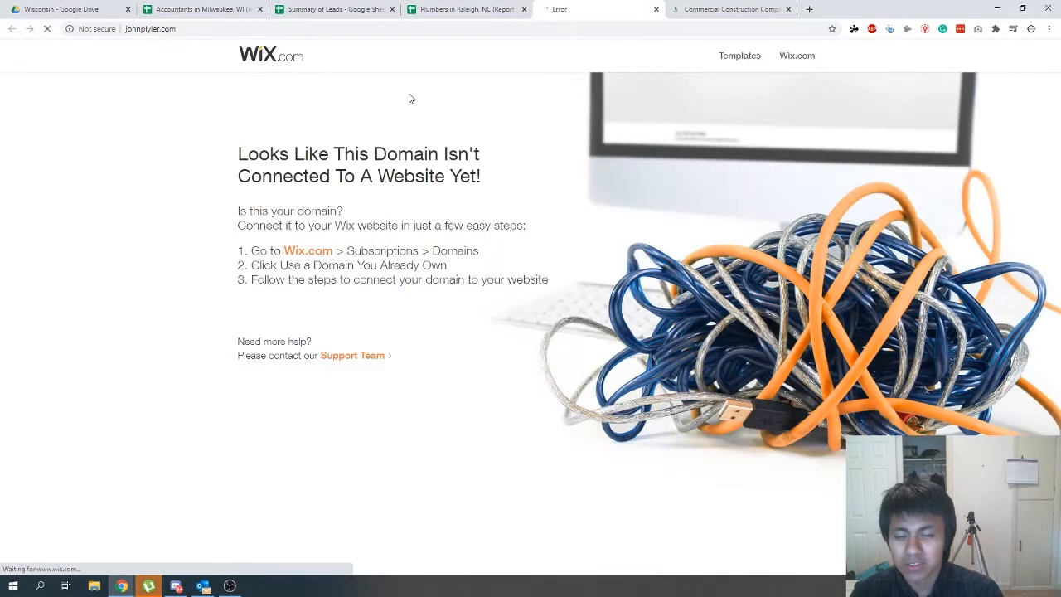
{"action": "left_click", "coordinate": [655, 9]}
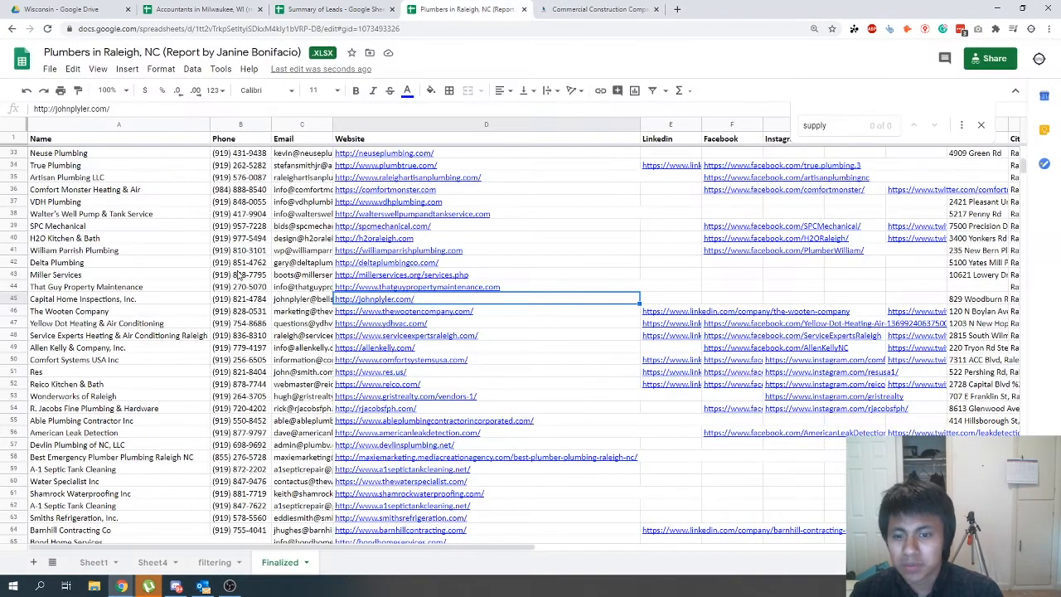
{"action": "right_click", "coordinate": [10, 300]}
{"action": "left_click", "coordinate": [50, 311]}
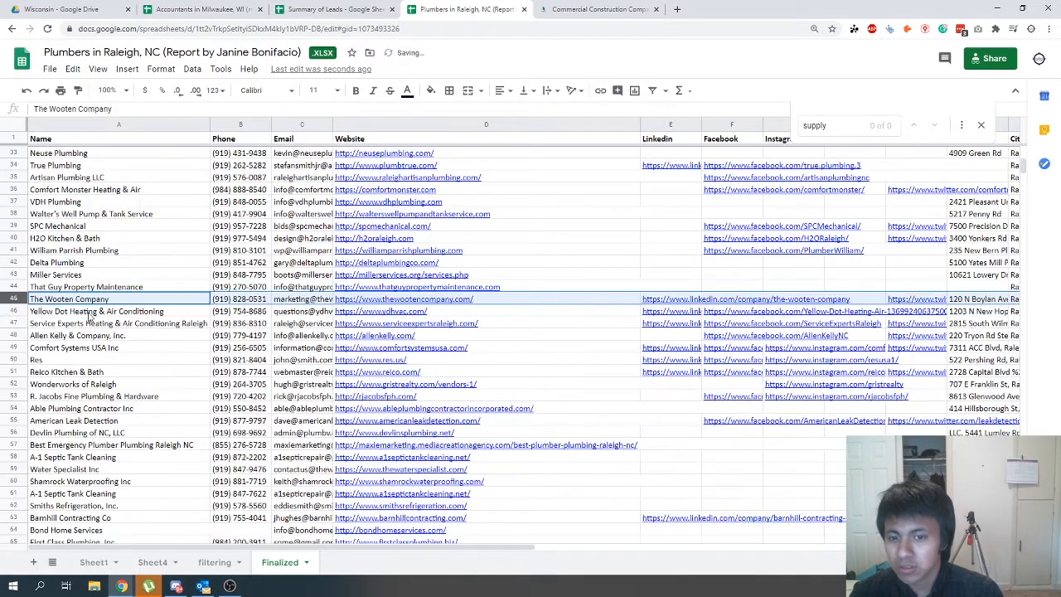
- Open the That Guy Property Maintenance website, check its services, and return to the Finalized sheet
{"action": "left_click", "coordinate": [373, 288]}
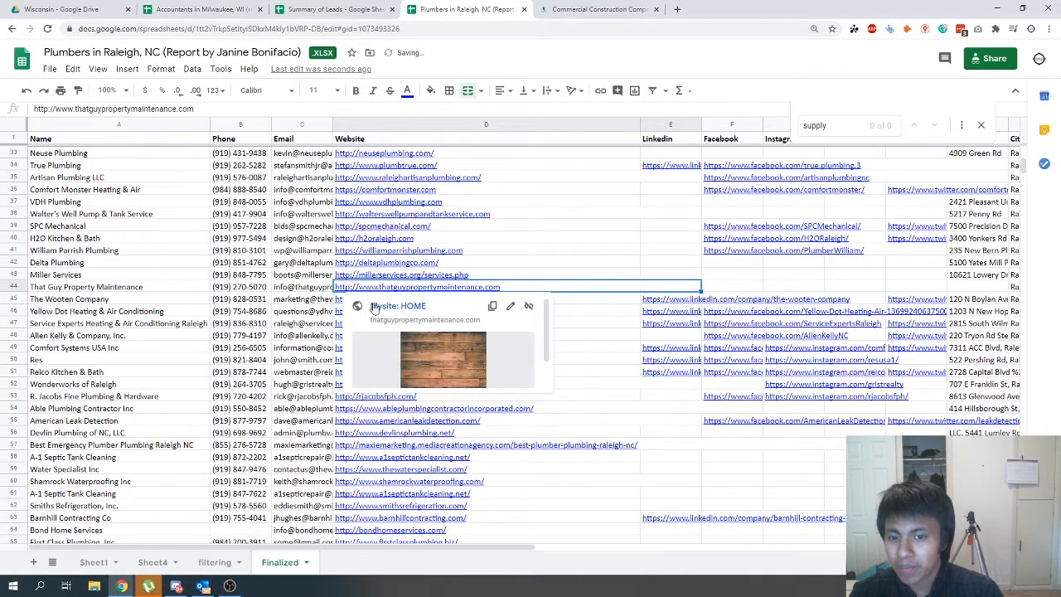
{"action": "left_click", "coordinate": [375, 305]}
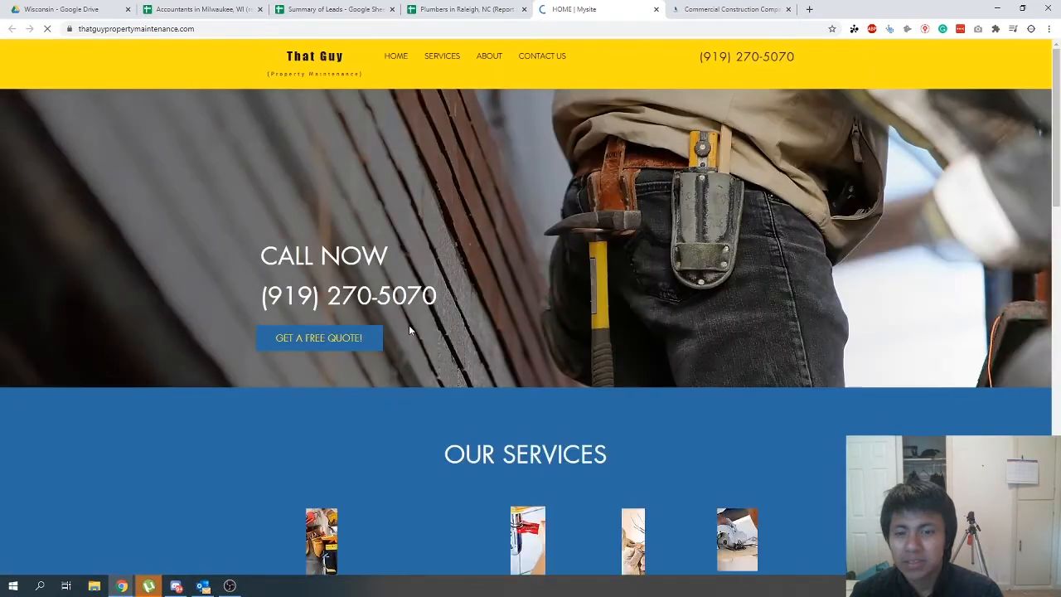
{"action": "scroll", "coordinate": [533, 442], "scroll_direction": "down", "scroll_amount": 3}
{"action": "left_click", "coordinate": [443, 75]}
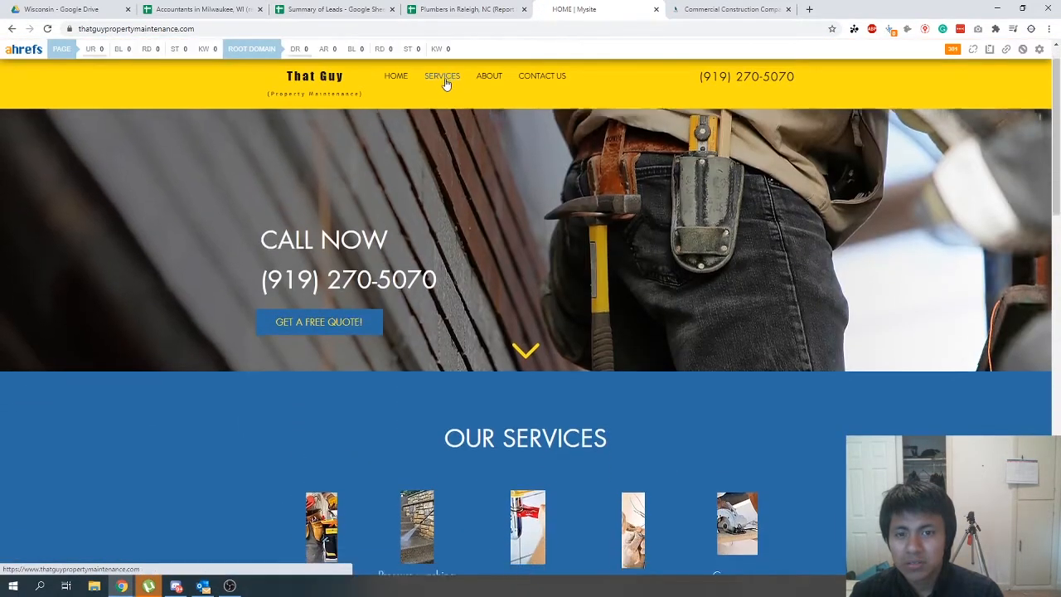
{"action": "left_click", "coordinate": [440, 9]}
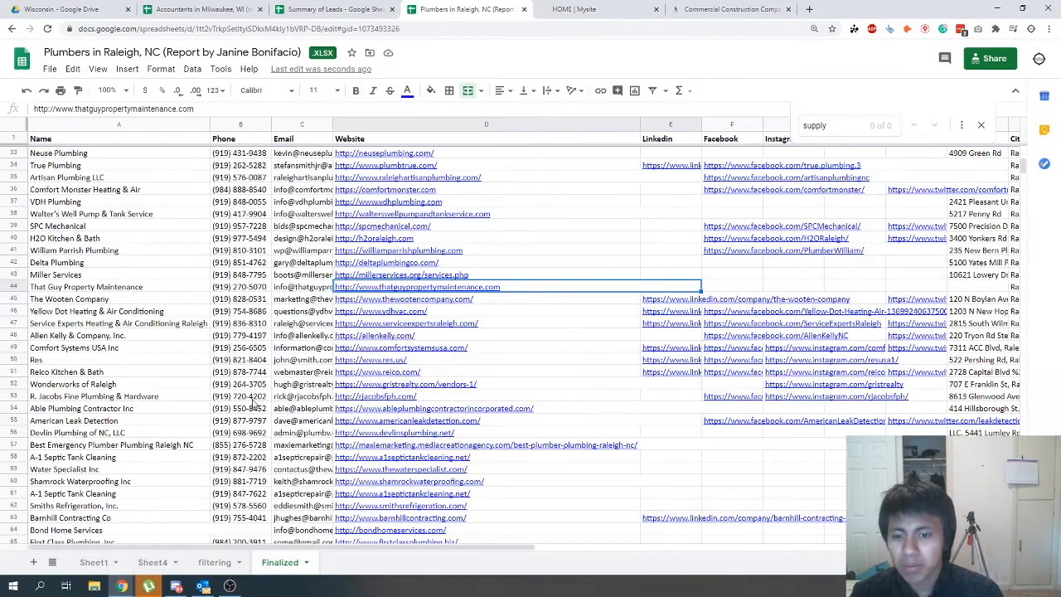
- Show the download formats available for the Plumbers in Raleigh spreadsheet, including comma-separated values for the current sheet
{"action": "scroll", "coordinate": [256, 399], "scroll_direction": "up", "scroll_amount": 15}
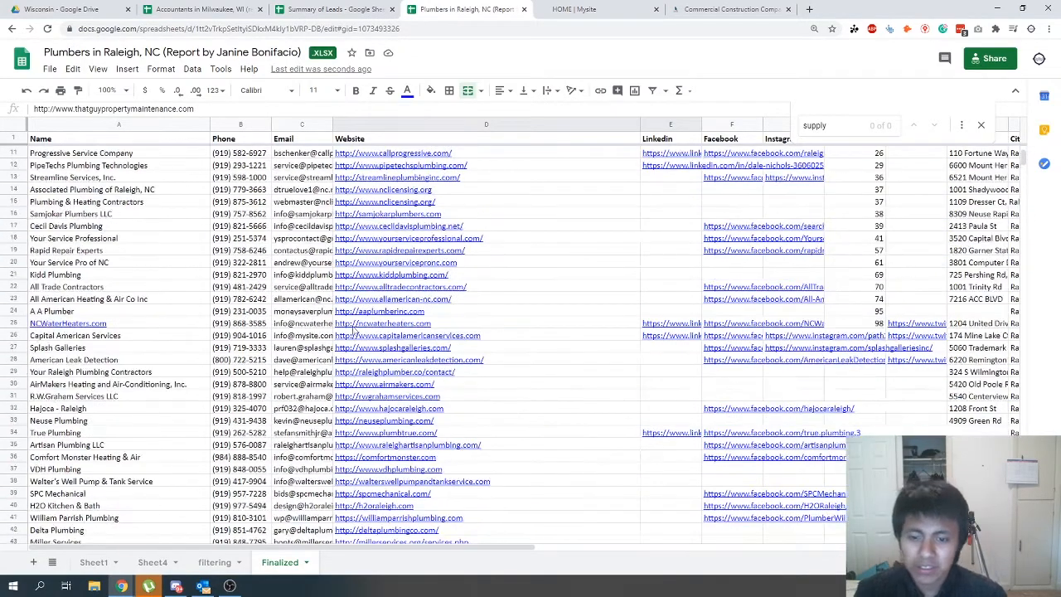
{"action": "left_click", "coordinate": [50, 68]}
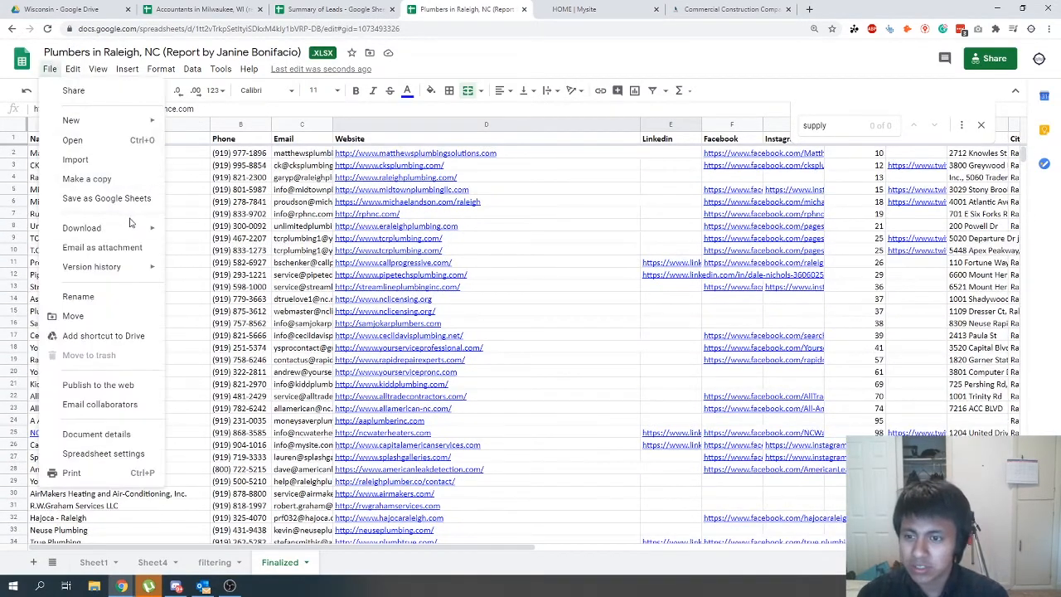
{"action": "mouse_move", "coordinate": [145, 228]}
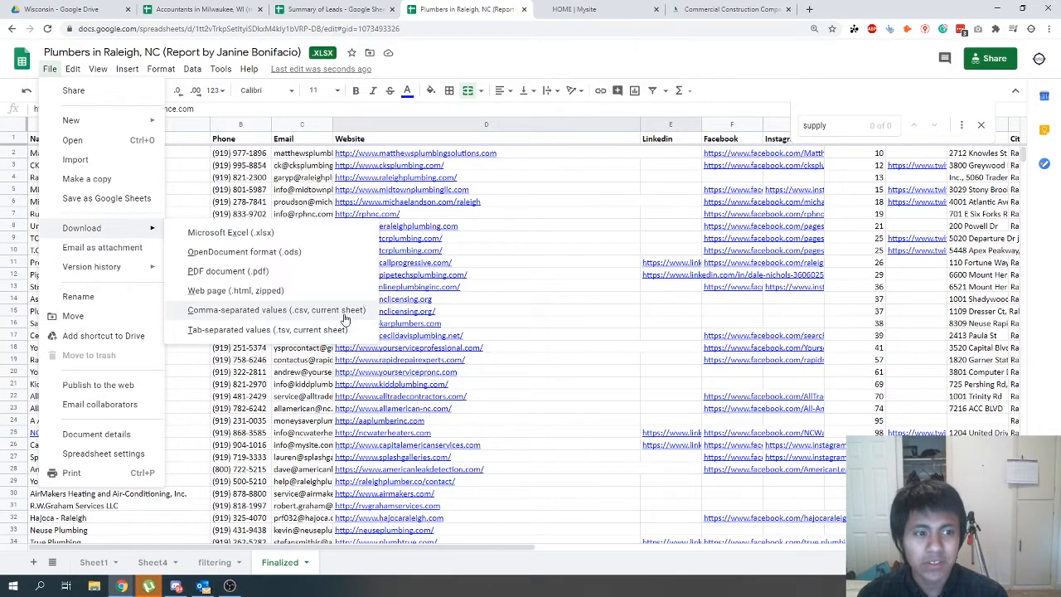
- Delete the Linkedin, Facebook, Instagram, Twitter and Address columns from the Finalized sheet
{"action": "left_click_drag", "start_coordinate": [379, 547], "coordinate": [681, 524]}
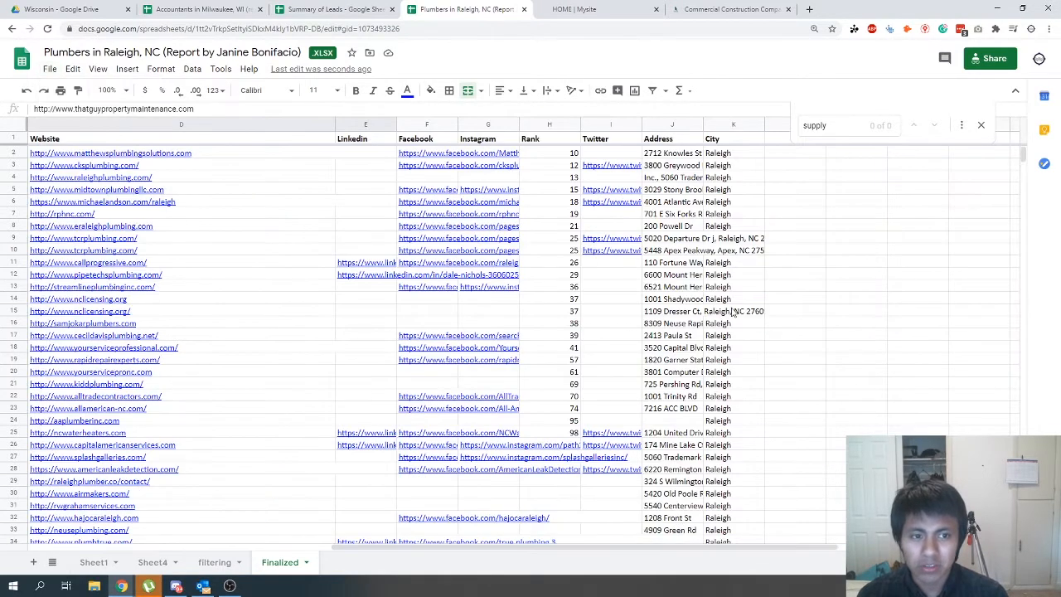
{"action": "left_click", "coordinate": [735, 301]}
{"action": "left_click", "coordinate": [678, 125]}
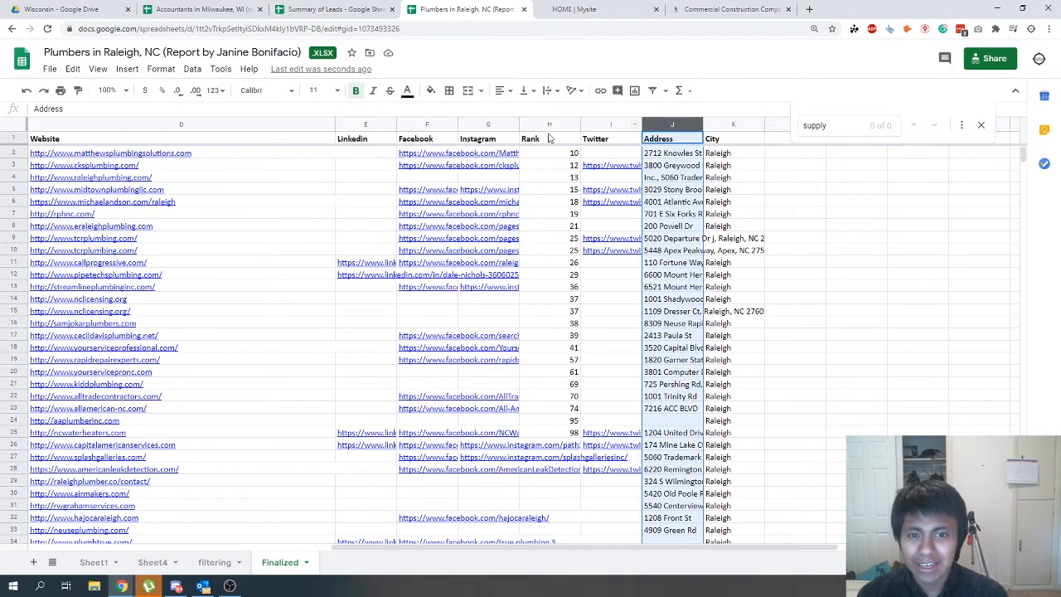
{"action": "left_click", "coordinate": [600, 123], "text": "shift"}
{"action": "left_click", "coordinate": [479, 126], "text": "ctrl"}
{"action": "left_click", "coordinate": [416, 125], "text": "ctrl"}
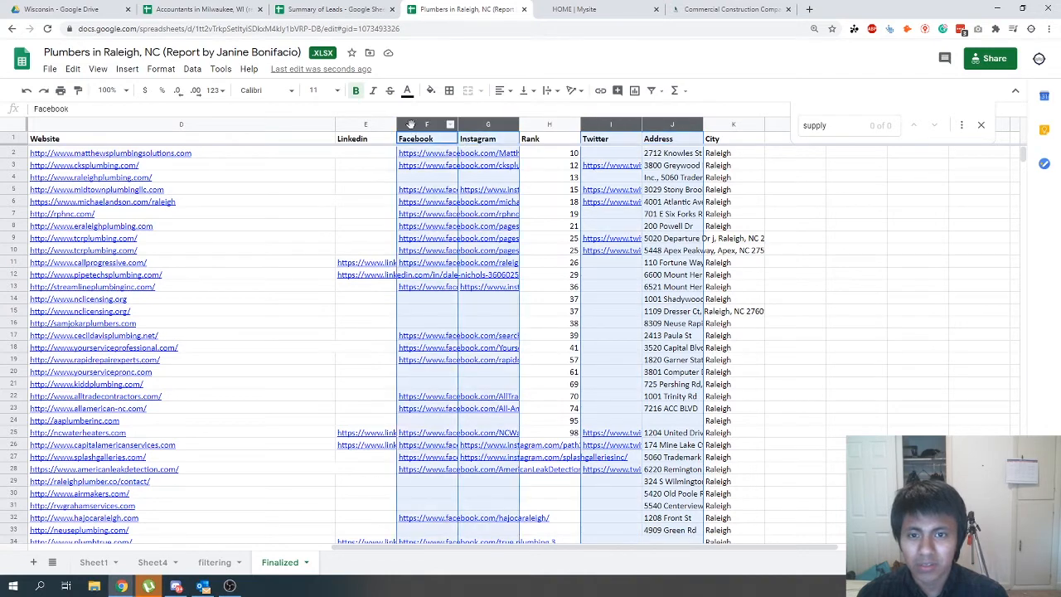
{"action": "left_click", "coordinate": [358, 125], "text": "ctrl"}
{"action": "right_click", "coordinate": [358, 125]}
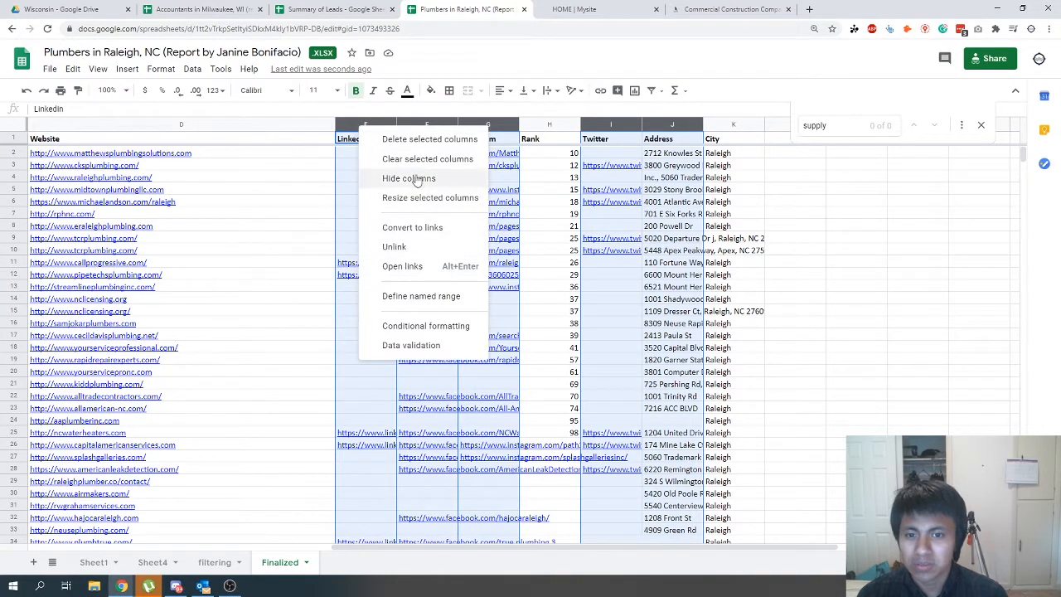
{"action": "left_click", "coordinate": [429, 138]}
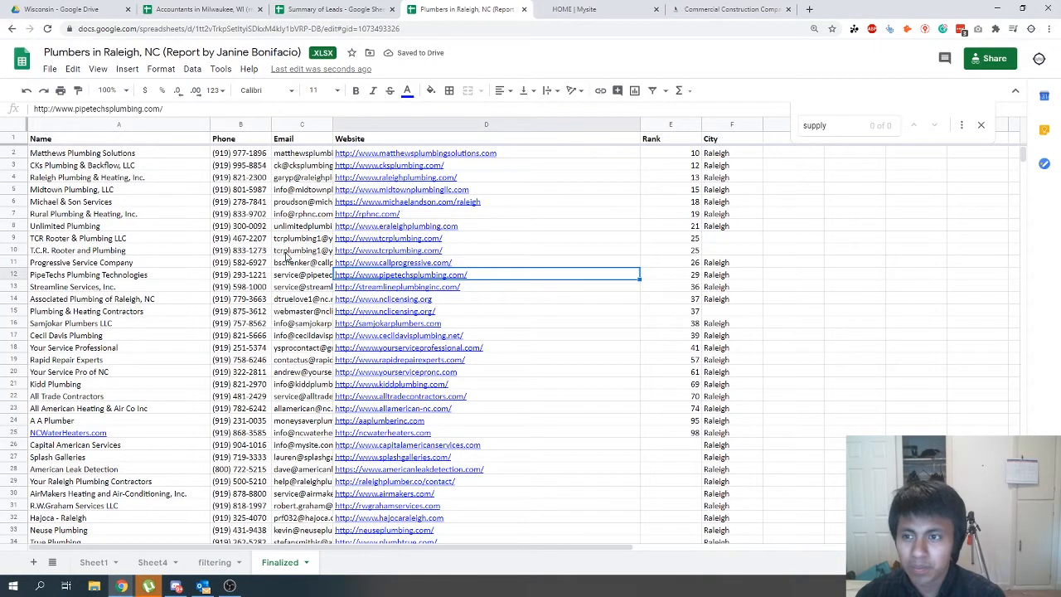
- Search Google for "plumbers raleigh nc" in a new tab
{"action": "key", "text": "ctrl+t"}
{"action": "type", "text": "plumbers re"}
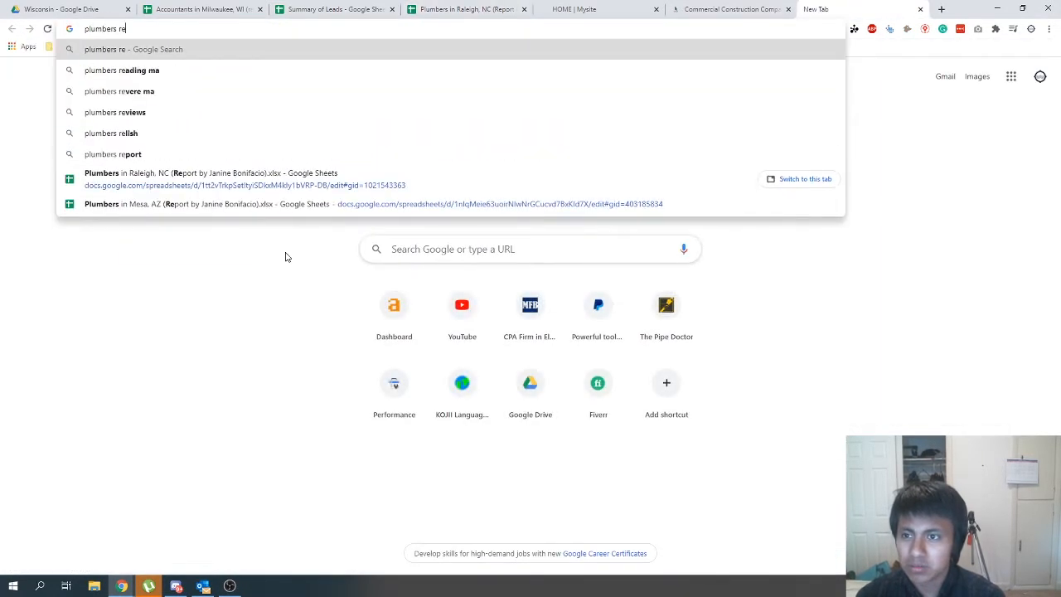
{"action": "key", "text": "BackSpace"}
{"action": "type", "text": "aleigh nc"}
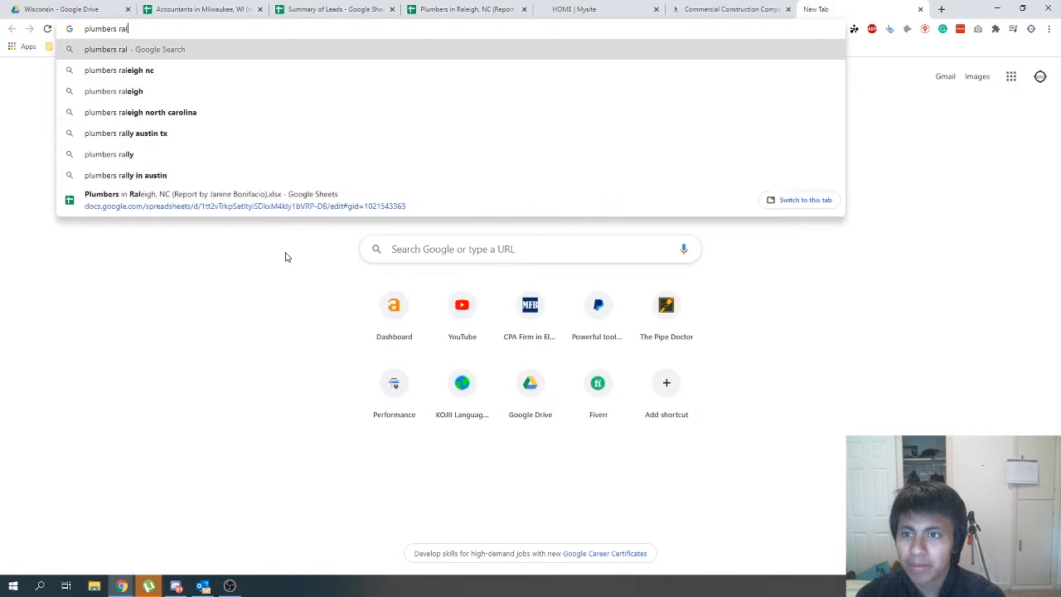
{"action": "key", "text": "Return"}
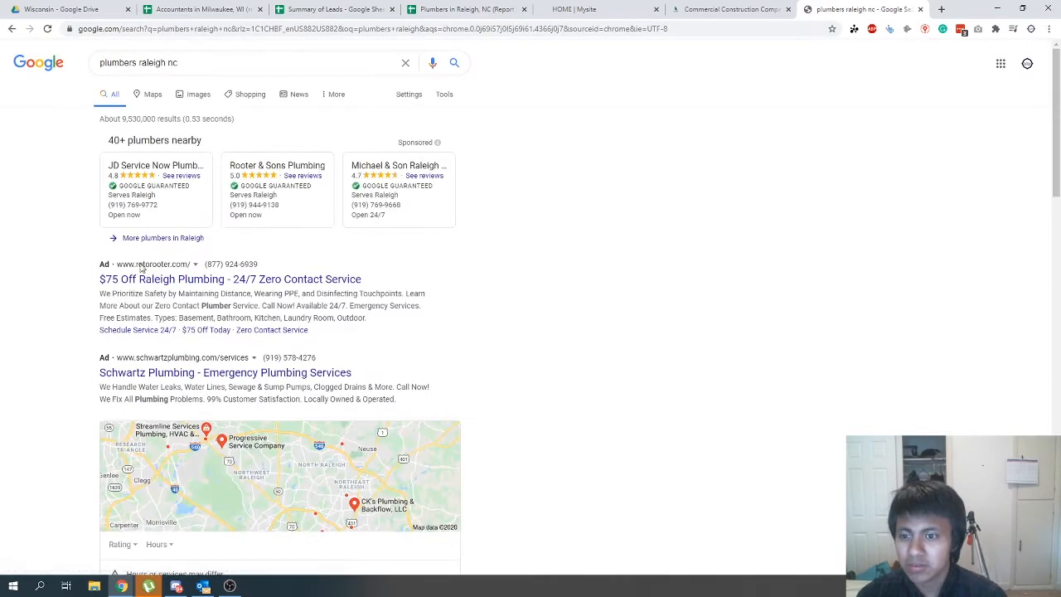
- Copy the keyword's monthly search volume from the Google results page and return to the Finalized sheet
{"action": "double_click", "coordinate": [138, 106]}
{"action": "key", "text": "ctrl+c"}
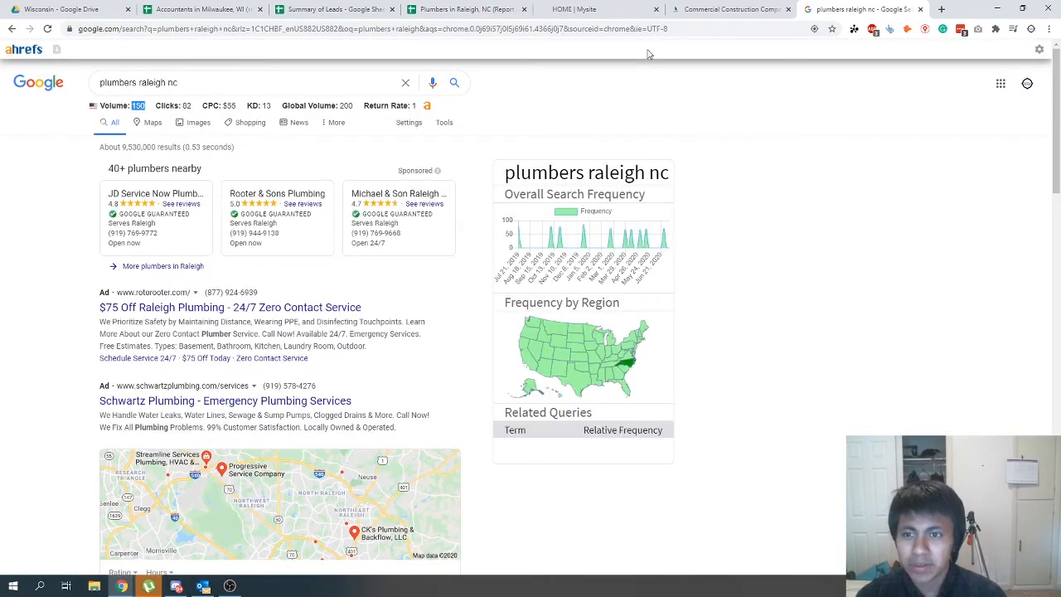
{"action": "left_click", "coordinate": [694, 12]}
{"action": "left_click", "coordinate": [618, 10]}
{"action": "left_click", "coordinate": [863, 10]}
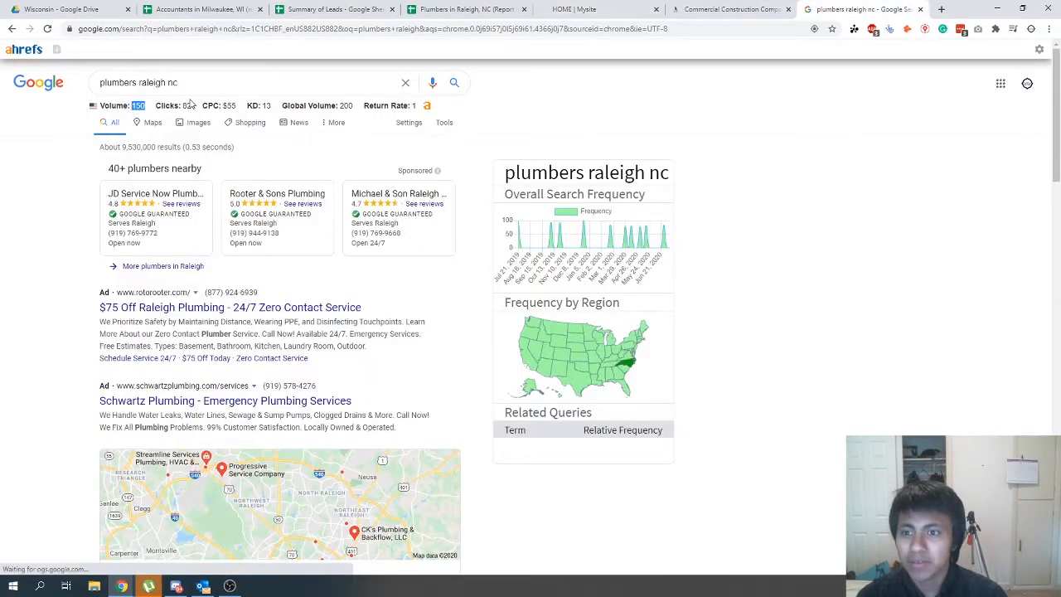
{"action": "left_click", "coordinate": [543, 10]}
{"action": "left_click", "coordinate": [468, 10]}
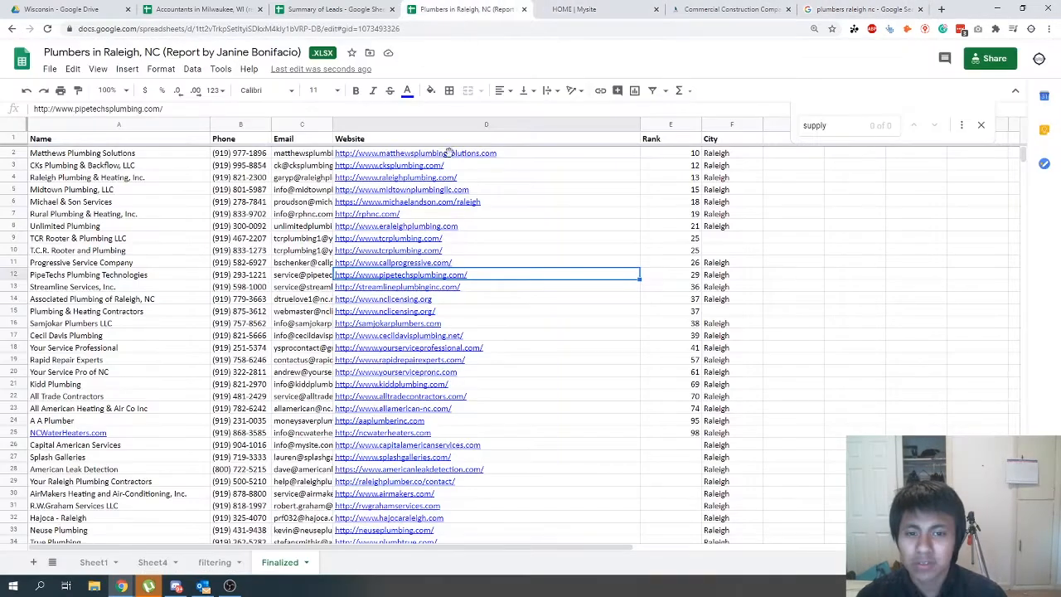
- Close the find bar and add the column headers "Target KW" and "Volume" after the City column
{"action": "left_click", "coordinate": [770, 155]}
{"action": "left_click", "coordinate": [771, 137]}
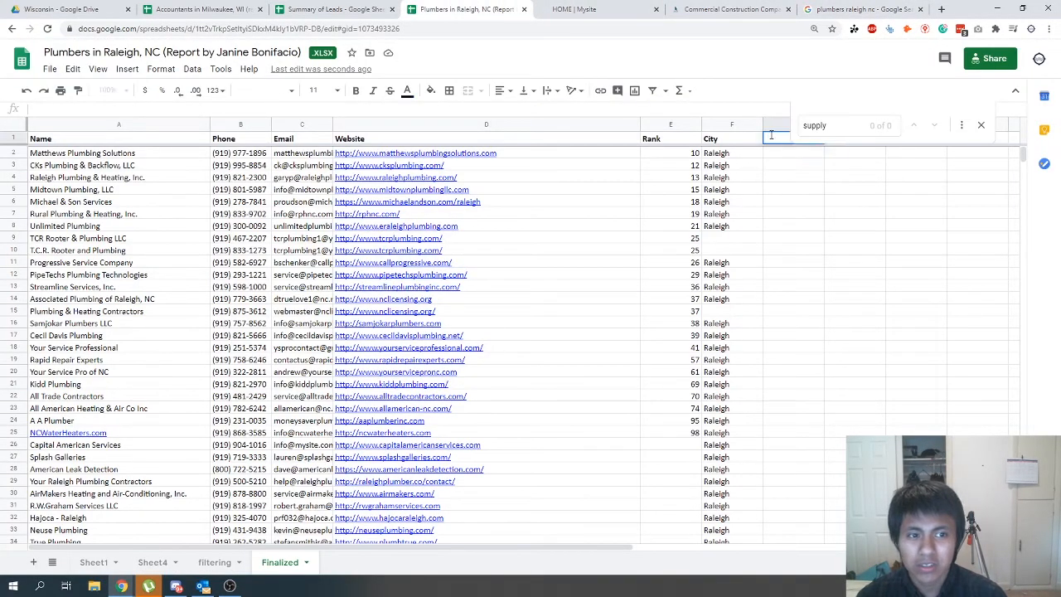
{"action": "left_click", "coordinate": [980, 127]}
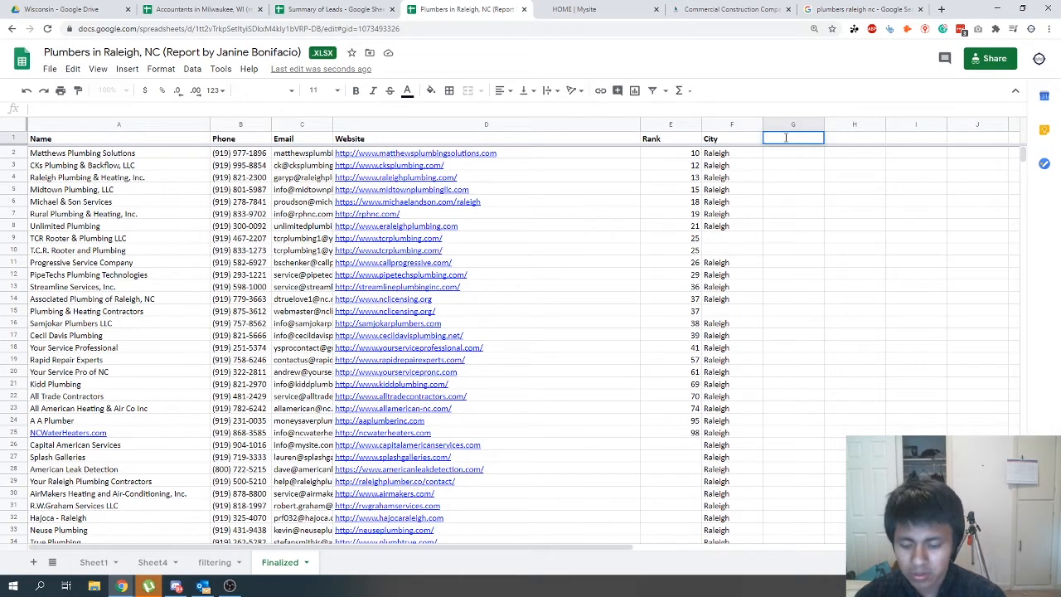
{"action": "type", "text": "Target KW"}
{"action": "key", "text": "Tab"}
{"action": "type", "text": "P"}
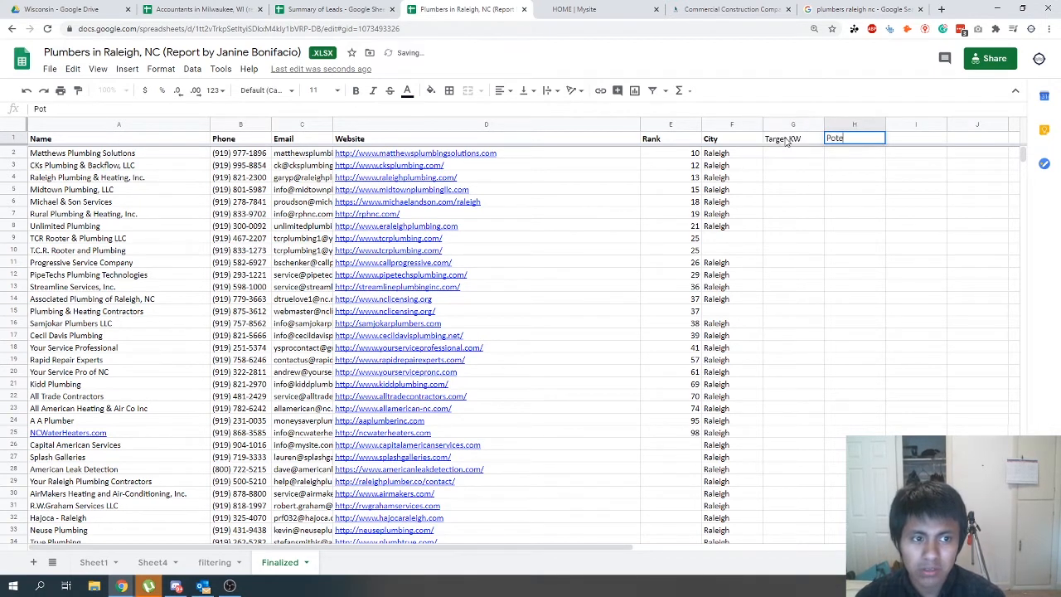
{"action": "type", "text": "otential Traf"}
{"action": "key", "text": "ctrl+a"}
{"action": "type", "text": "Vol"}
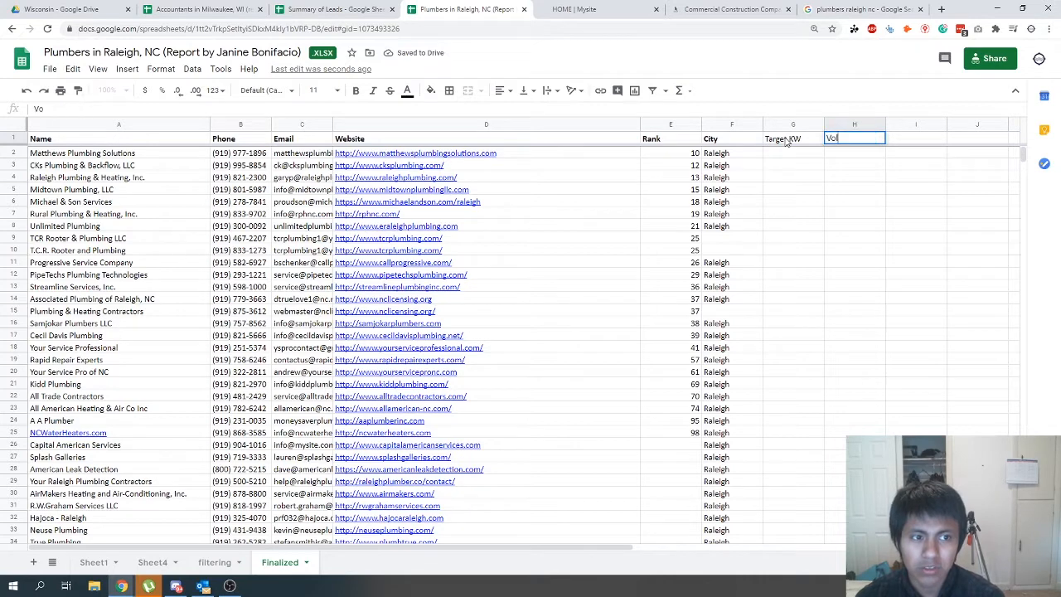
{"action": "type", "text": "ume"}
{"action": "key", "text": "Tab"}
- Add the column headers "C1 name", "C1", "C2" and "C3" after the Volume column
{"action": "type", "text": "C1 name"}
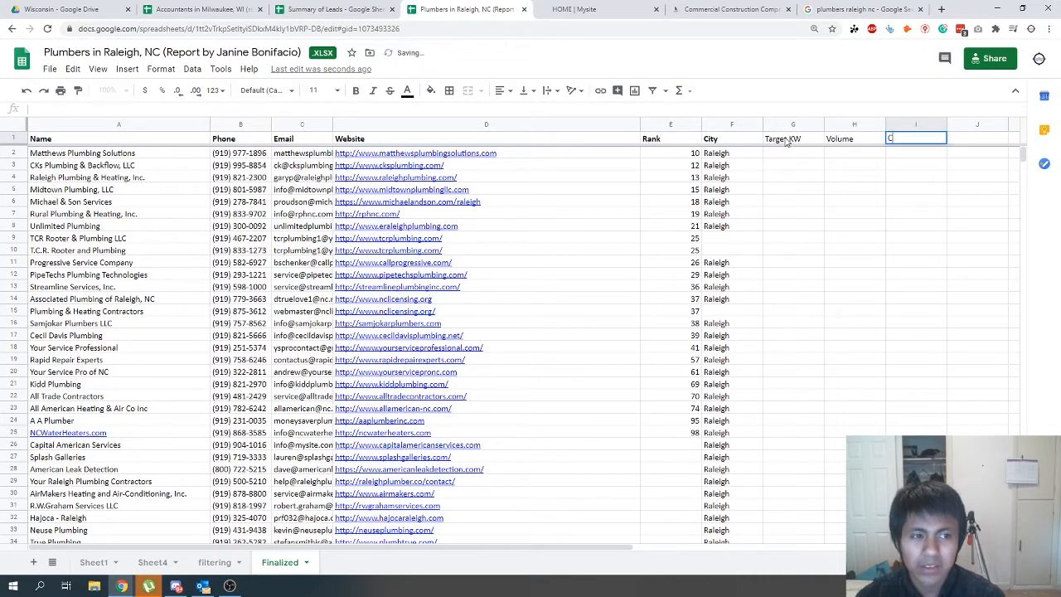
{"action": "key", "text": "Tab"}
{"action": "type", "text": "C1"}
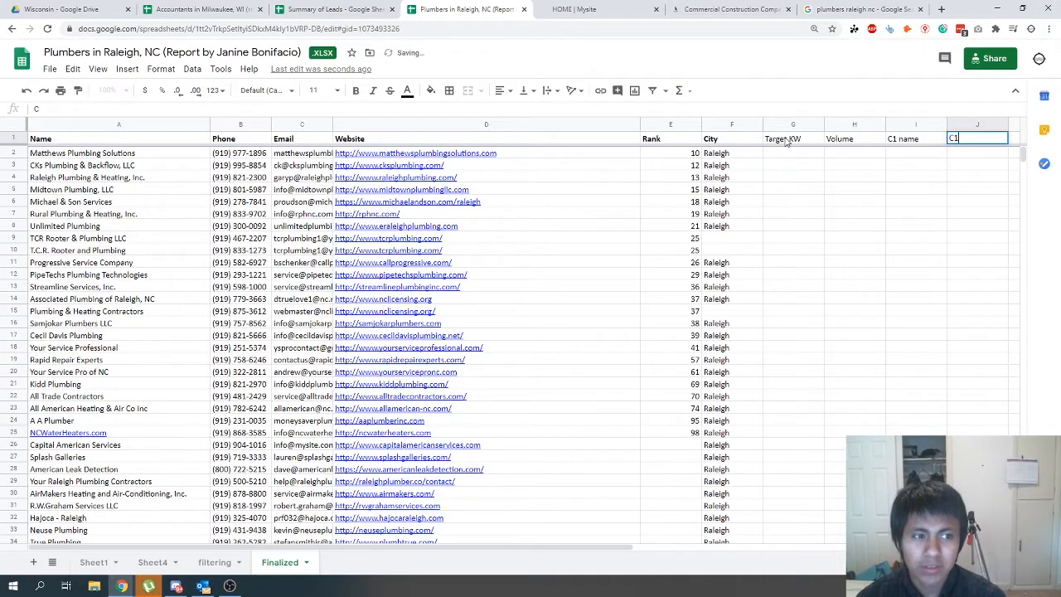
{"action": "key", "text": "Tab"}
{"action": "type", "text": "C2"}
{"action": "key", "text": "Tab"}
{"action": "type", "text": "C3"}
{"action": "key", "text": "Tab"}
- Paste the copied search volume of 150 into the Volume column for the first lead
{"action": "key", "text": "Down"}
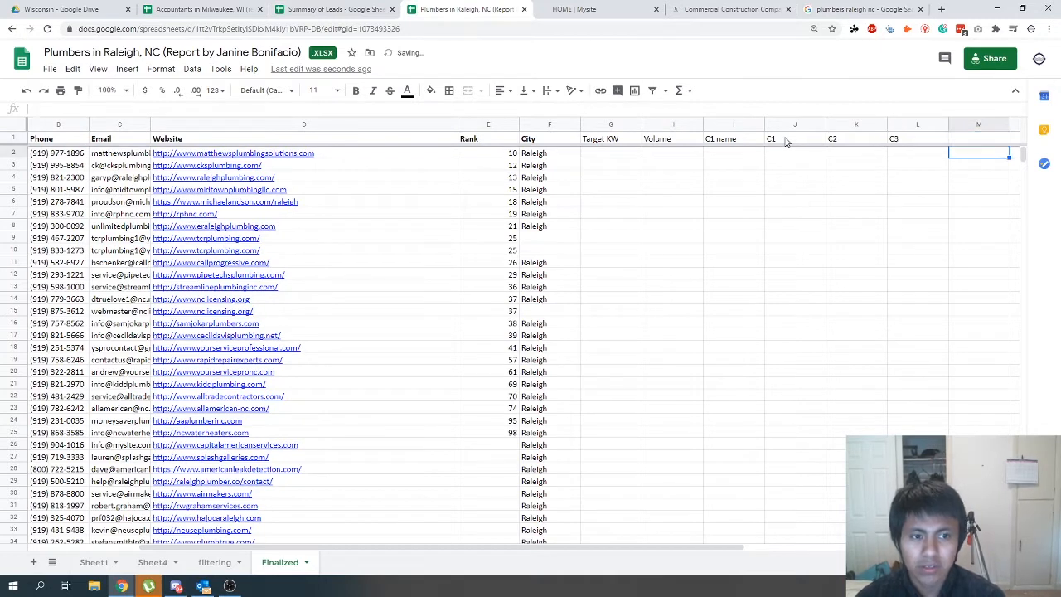
{"action": "key", "text": "Left"}
{"action": "key", "text": "Left"}
{"action": "key", "text": "Left"}
{"action": "key", "text": "Left"}
{"action": "key", "text": "Left"}
{"action": "key", "text": "Left"}
{"action": "key", "text": "ctrl+v"}
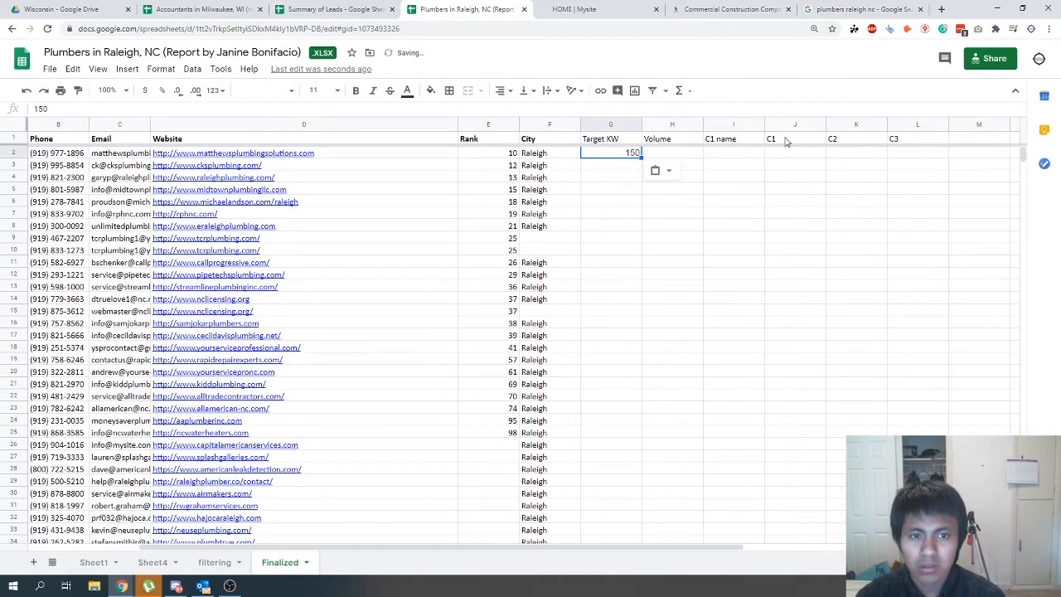
{"action": "key", "text": "ctrl+z"}
{"action": "key", "text": "Right"}
{"action": "key", "text": "ctrl+v"}
- Enter "Plumbers in Raleigh NC" as the Target KW for the first lead
{"action": "key", "text": "Left"}
{"action": "type", "text": "Pl"}
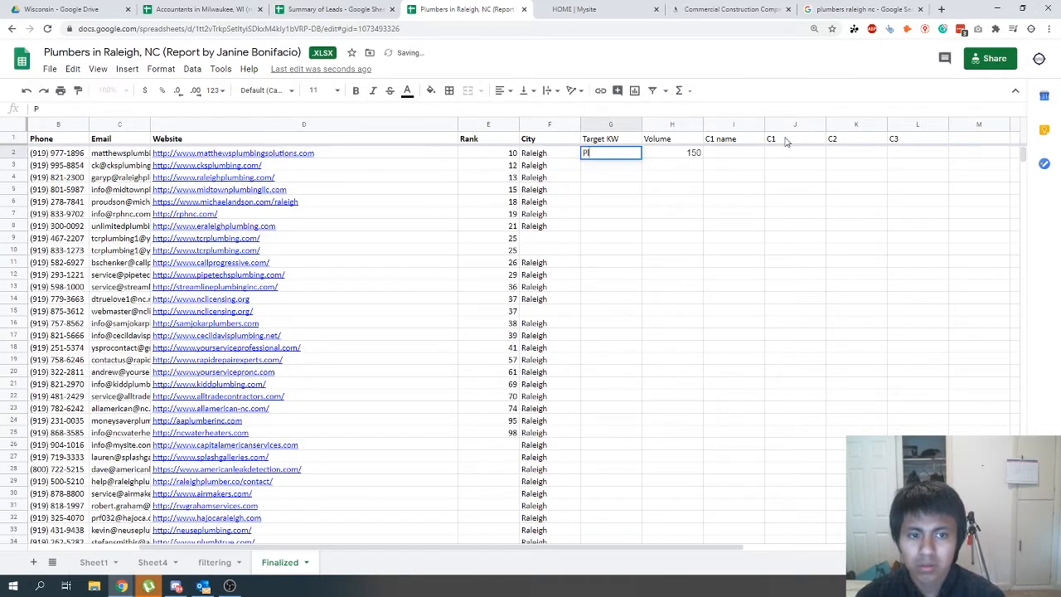
{"action": "type", "text": "umbers in Ra"}
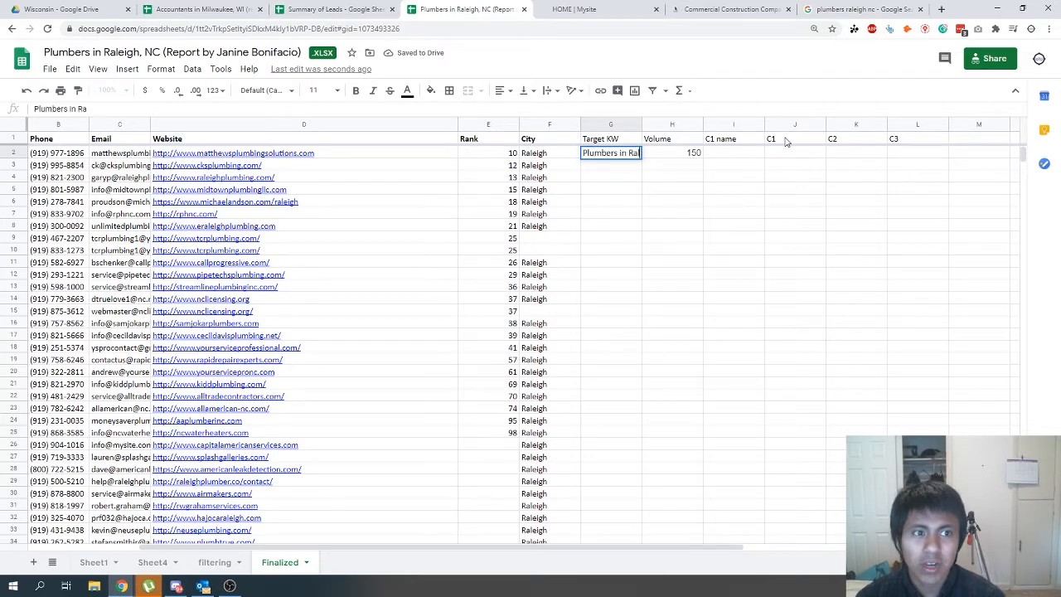
{"action": "type", "text": "leigh NC"}
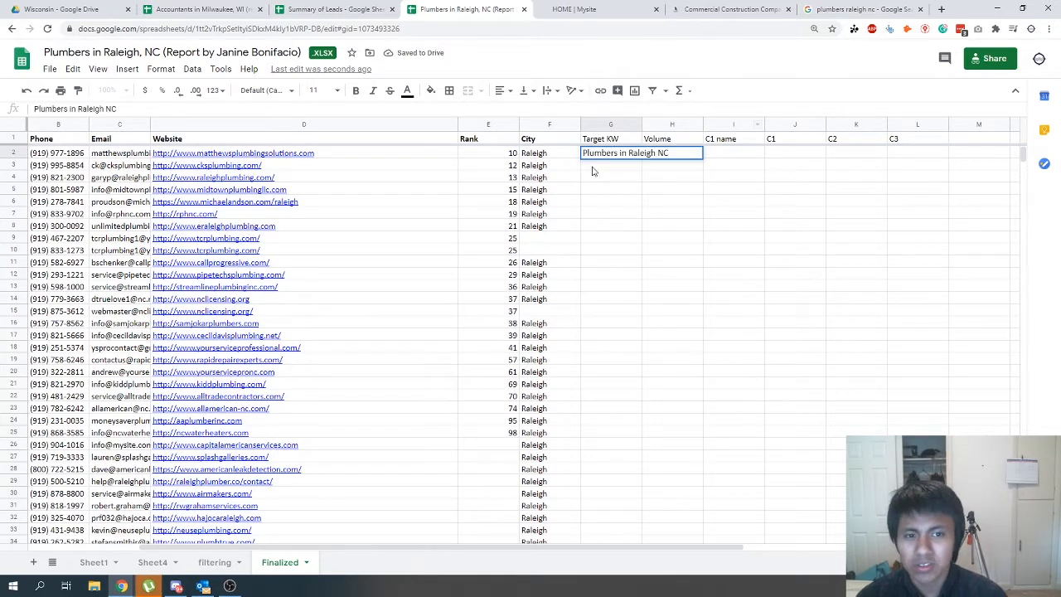
{"action": "double_click", "coordinate": [623, 153]}
{"action": "key", "text": "BackSpace"}
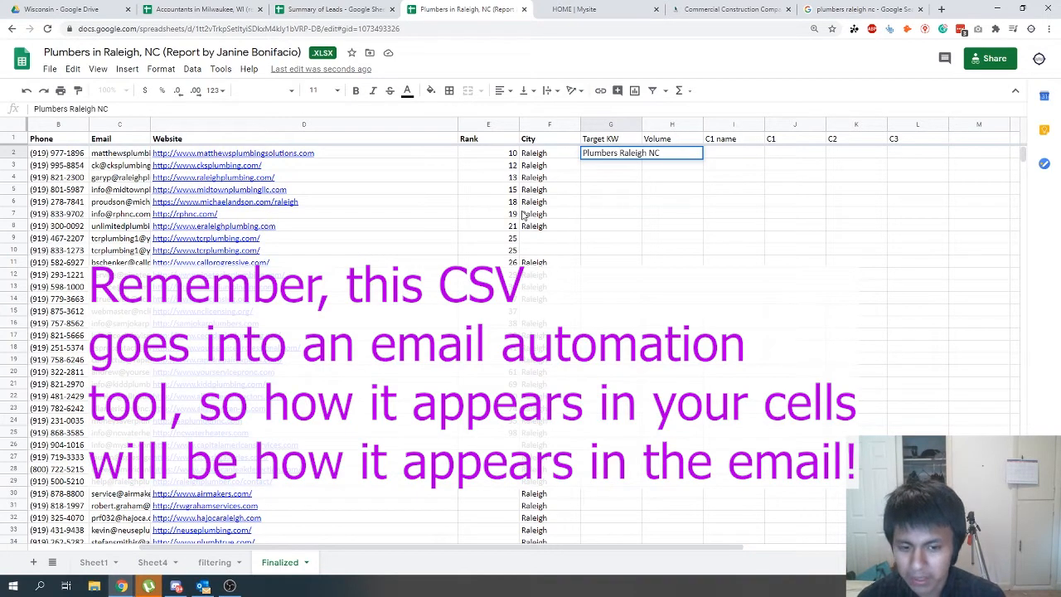
{"action": "type", "text": "in"}
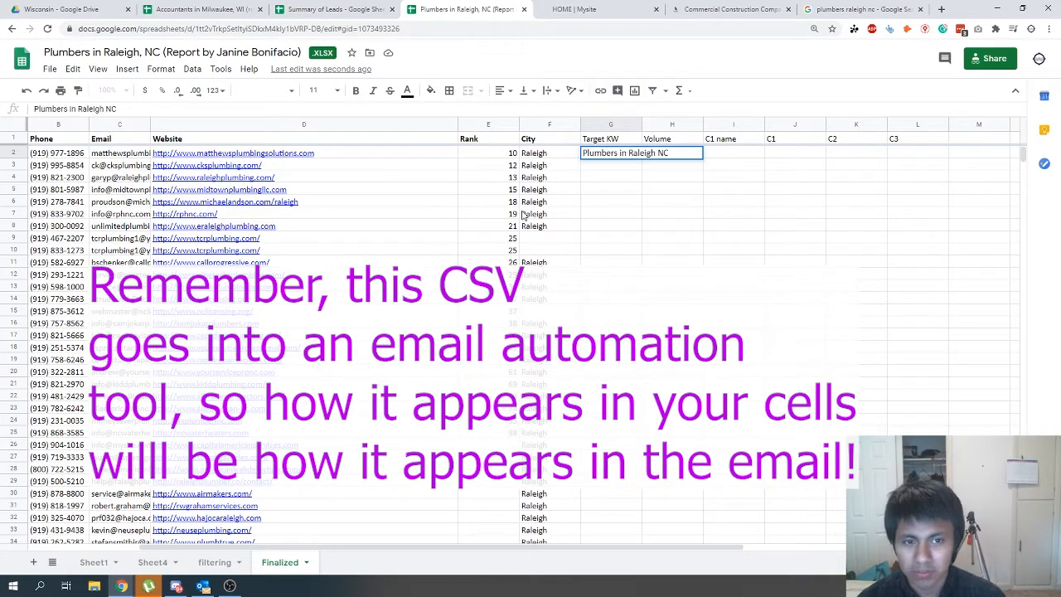
{"action": "key", "text": "Return"}
- Copy the first lead's Target KW into the Target KW cells of all remaining leads down to row 67
{"action": "key", "text": "Up"}
{"action": "key", "text": "ctrl+c"}
{"action": "key", "text": "Down"}
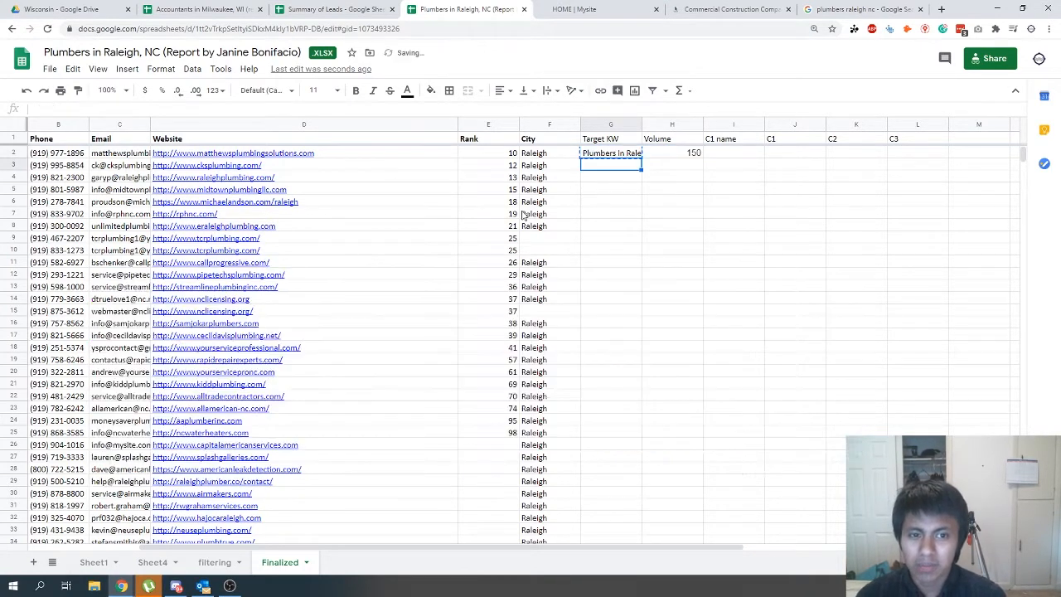
{"action": "key", "text": "ctrl+v"}
{"action": "key", "text": "Down"}
{"action": "left_click_drag", "start_coordinate": [607, 184], "coordinate": [590, 460]}
{"action": "key", "text": "ctrl+v"}
- Open the Smith's Refrigeration website from its lead row and look through the home page for its services
{"action": "left_click", "coordinate": [421, 433]}
{"action": "left_click", "coordinate": [239, 401]}
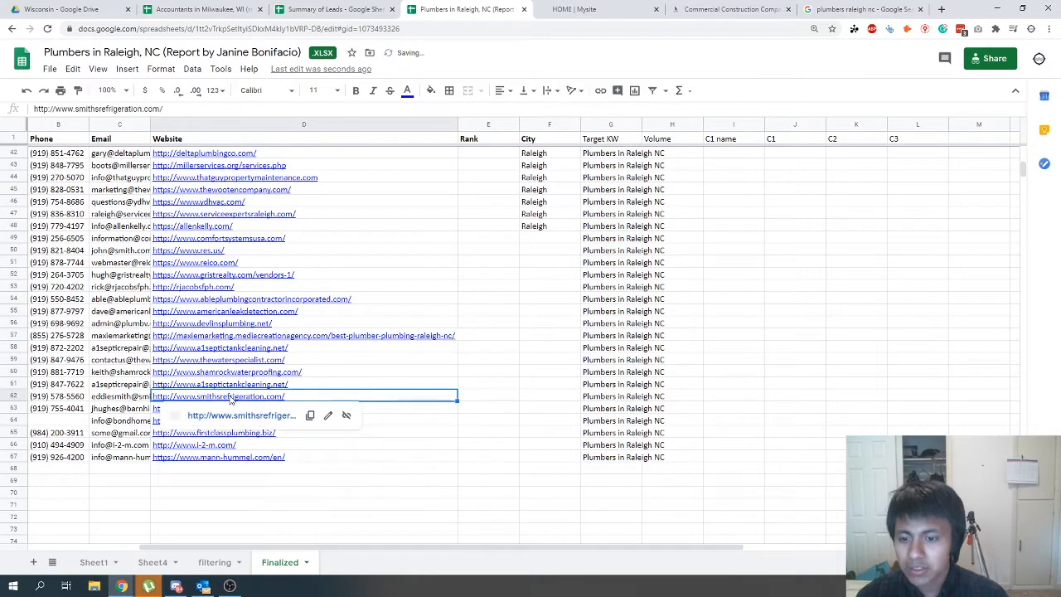
{"action": "left_click", "coordinate": [235, 409]}
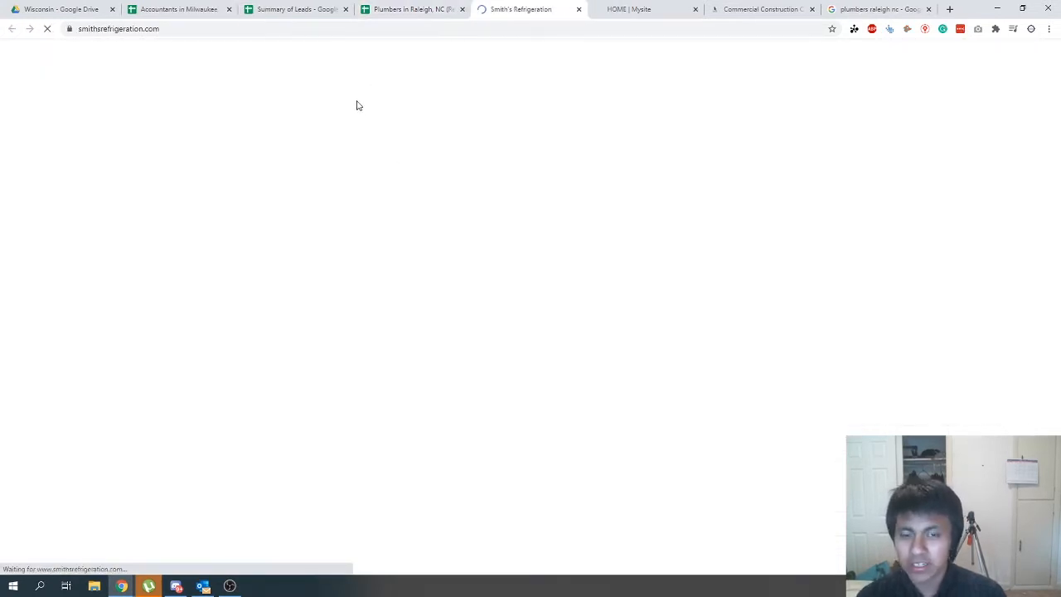
{"action": "scroll", "coordinate": [456, 257], "scroll_direction": "down", "scroll_amount": 6}
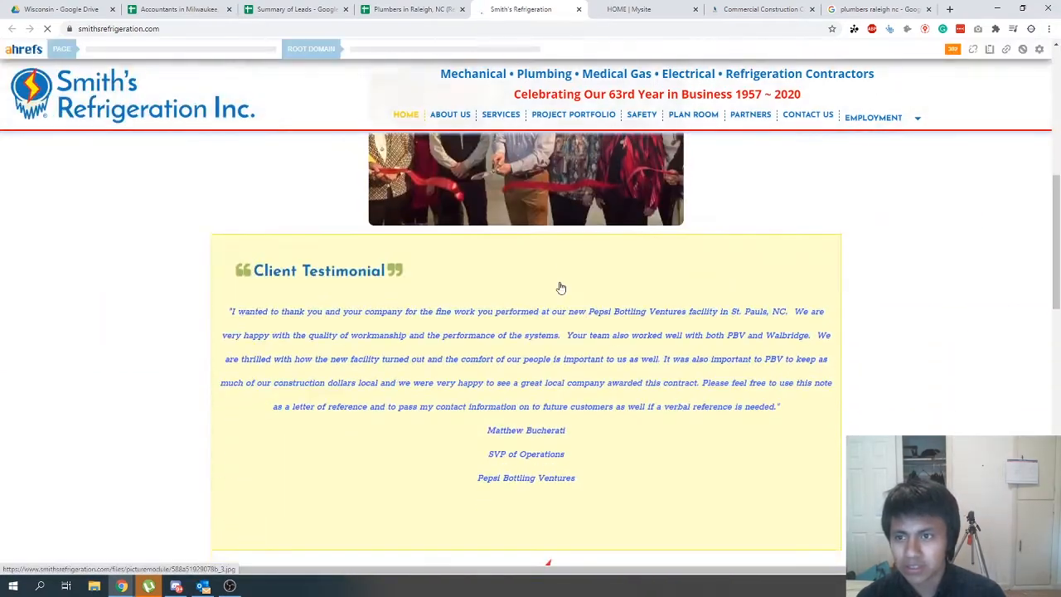
{"action": "scroll", "coordinate": [562, 285], "scroll_direction": "up", "scroll_amount": 1}
{"action": "scroll", "coordinate": [561, 285], "scroll_direction": "down", "scroll_amount": 10}
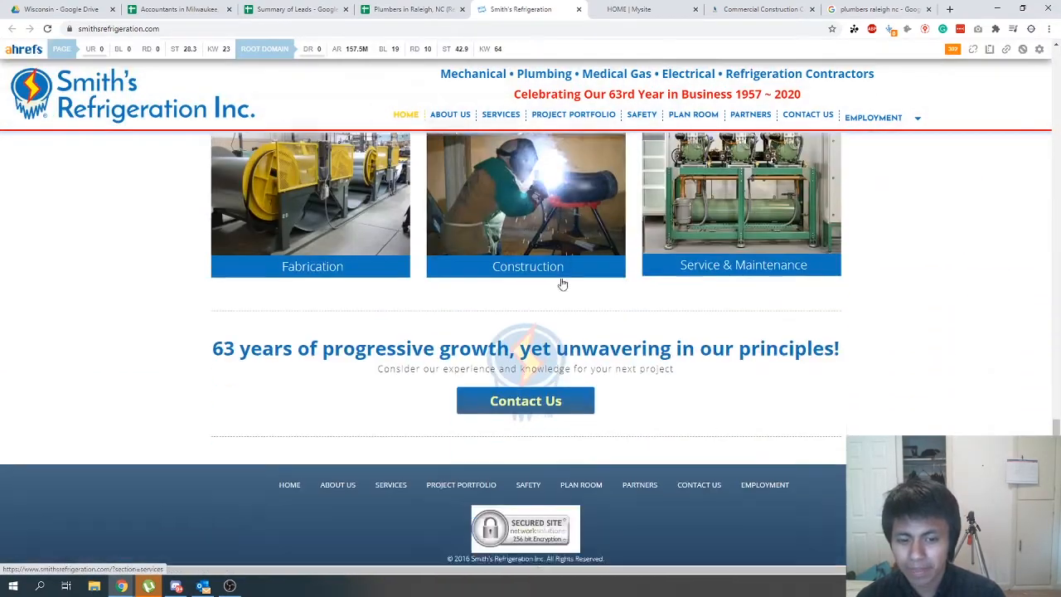
- Search the Smith's Refrigeration page for "raleigh" and return to the Finalized sheet
{"action": "key", "text": "ctrl+f"}
{"action": "type", "text": "ra"}
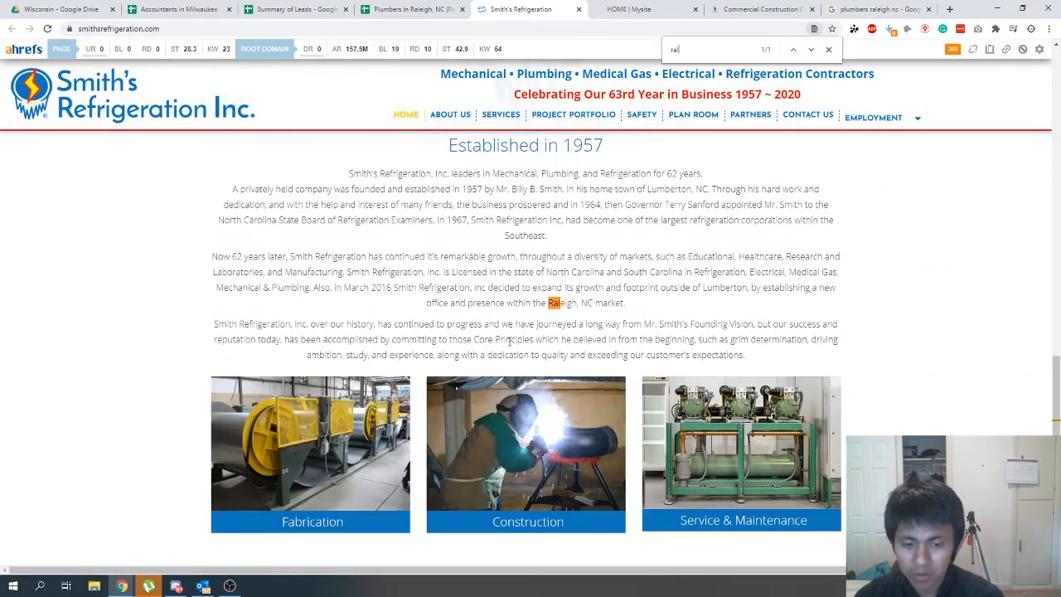
{"action": "type", "text": "leigh"}
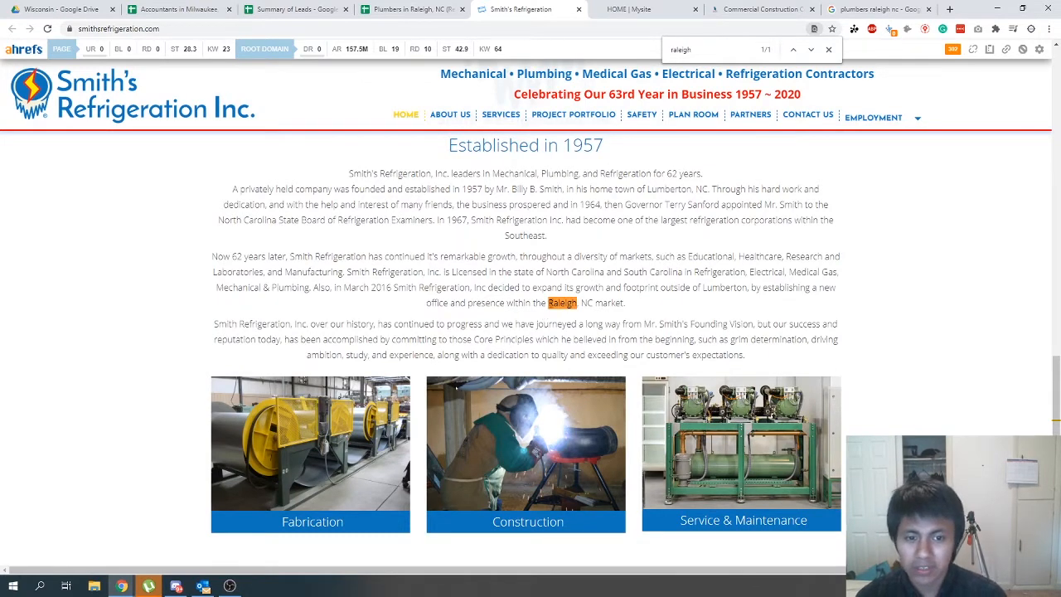
{"action": "left_click", "coordinate": [417, 9]}
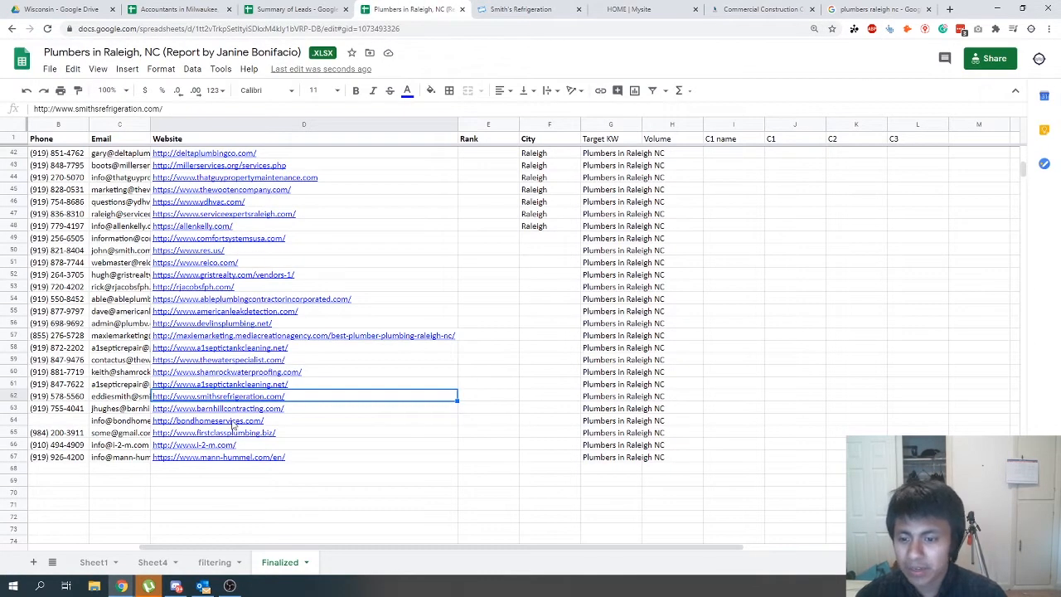
- Check the I2M website from its lead row, close it, and delete the I2M row from the Finalized sheet
{"action": "mouse_move", "coordinate": [205, 437]}
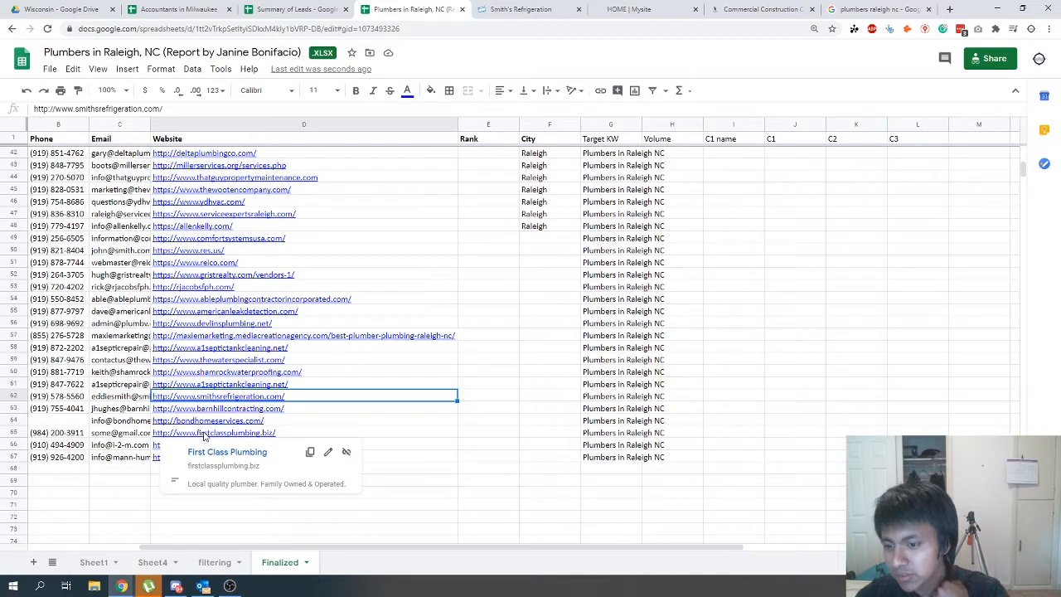
{"action": "left_click_drag", "start_coordinate": [222, 547], "coordinate": [111, 547]}
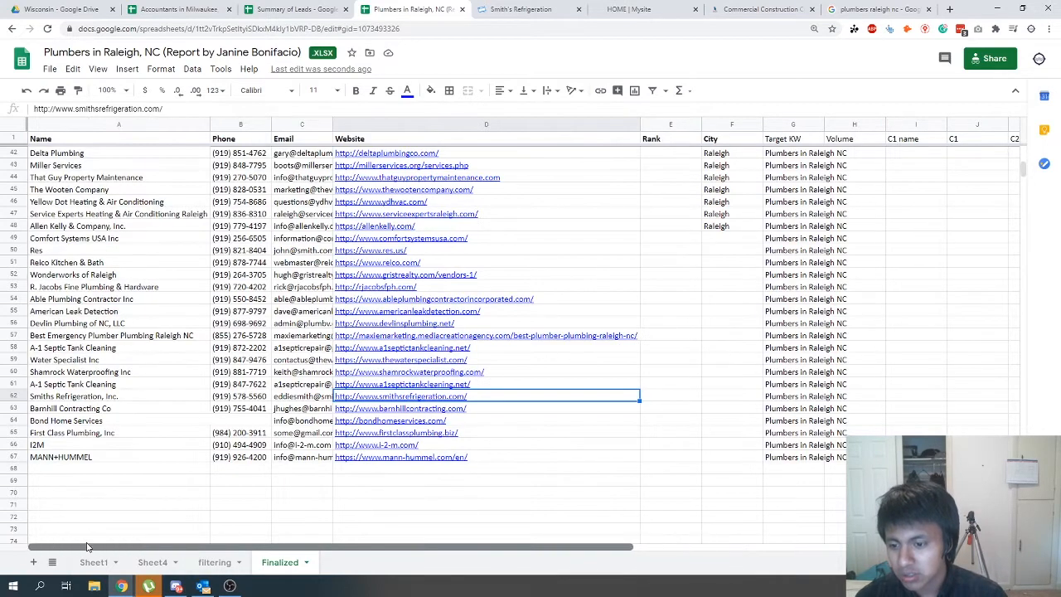
{"action": "left_click", "coordinate": [376, 448]}
{"action": "left_click", "coordinate": [386, 464]}
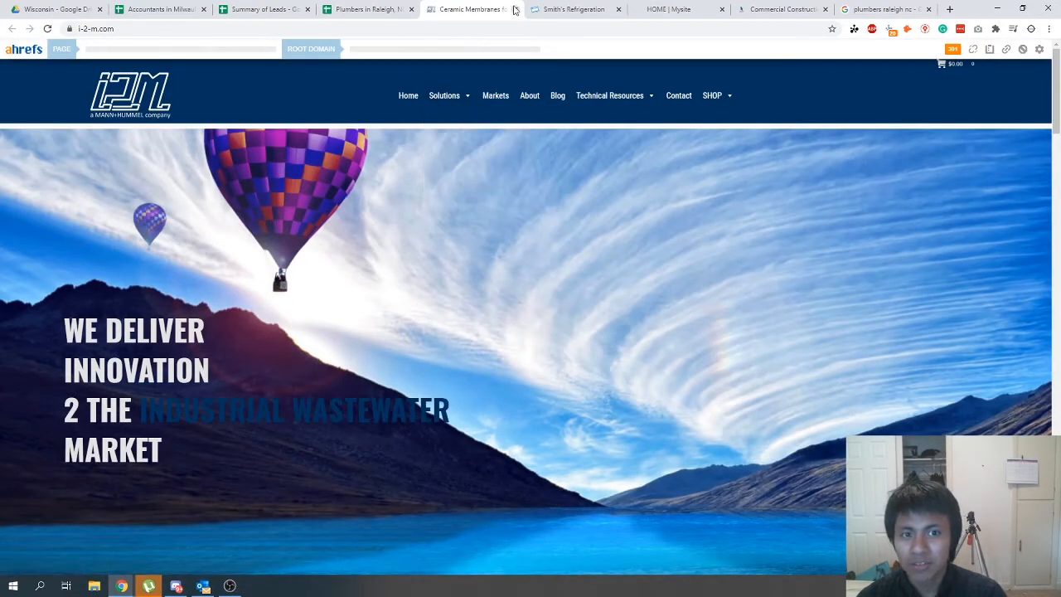
{"action": "left_click", "coordinate": [514, 9]}
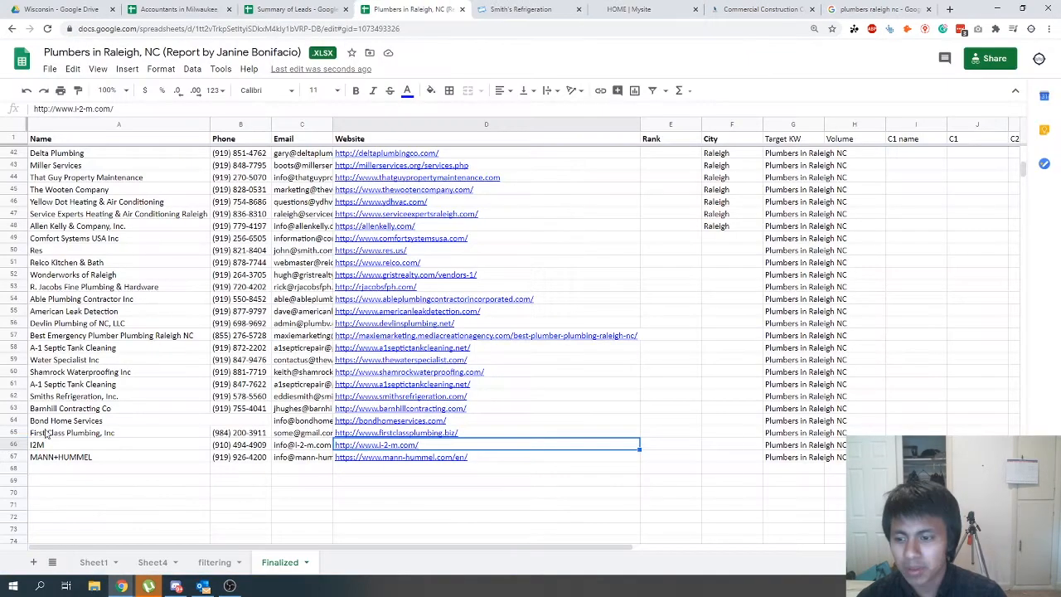
{"action": "left_click", "coordinate": [4, 444]}
{"action": "right_click", "coordinate": [4, 444]}
{"action": "left_click", "coordinate": [34, 304]}
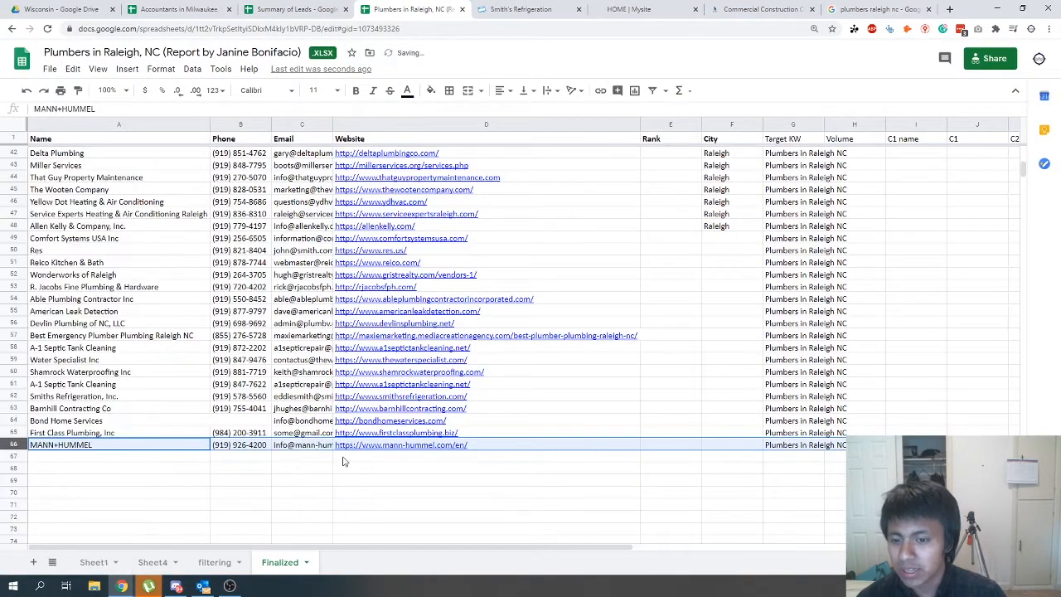
- Check the MANN+HUMMEL website from its lead row, close it, and delete the MANN+HUMMEL row
{"action": "left_click", "coordinate": [390, 446]}
{"action": "left_click", "coordinate": [401, 465]}
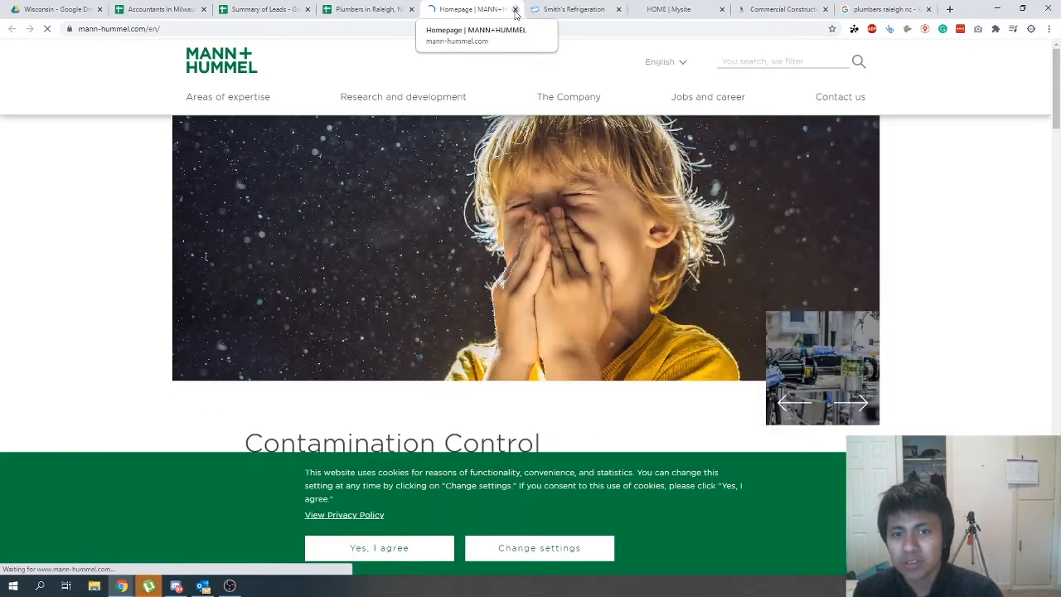
{"action": "left_click", "coordinate": [514, 9]}
{"action": "right_click", "coordinate": [7, 444]}
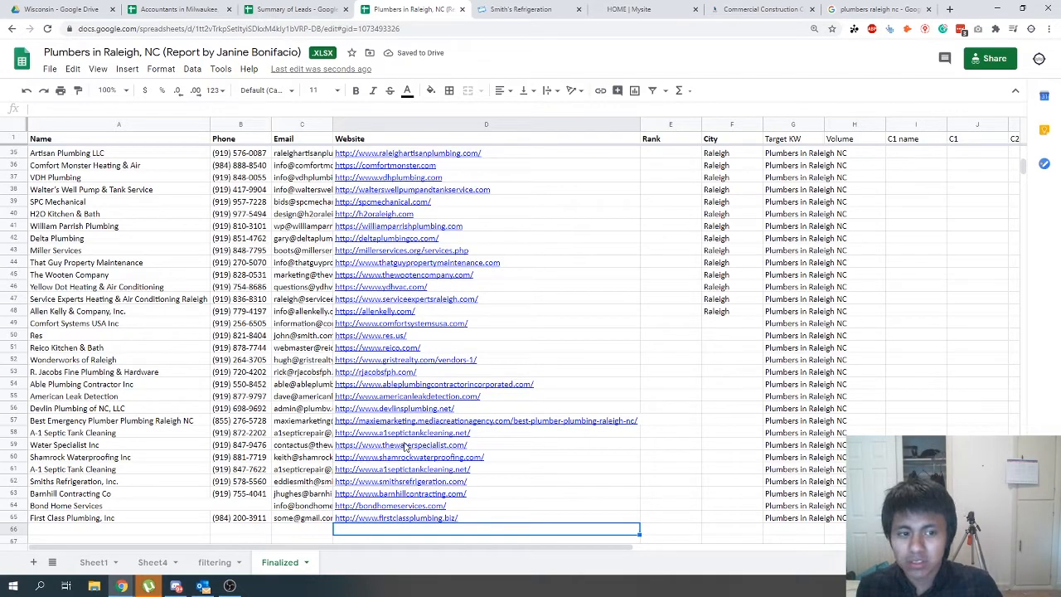
- Enter 150 as the first lead's Volume and look over the lead rows in the Finalized sheet
{"action": "scroll", "coordinate": [406, 445], "scroll_direction": "up", "scroll_amount": 10}
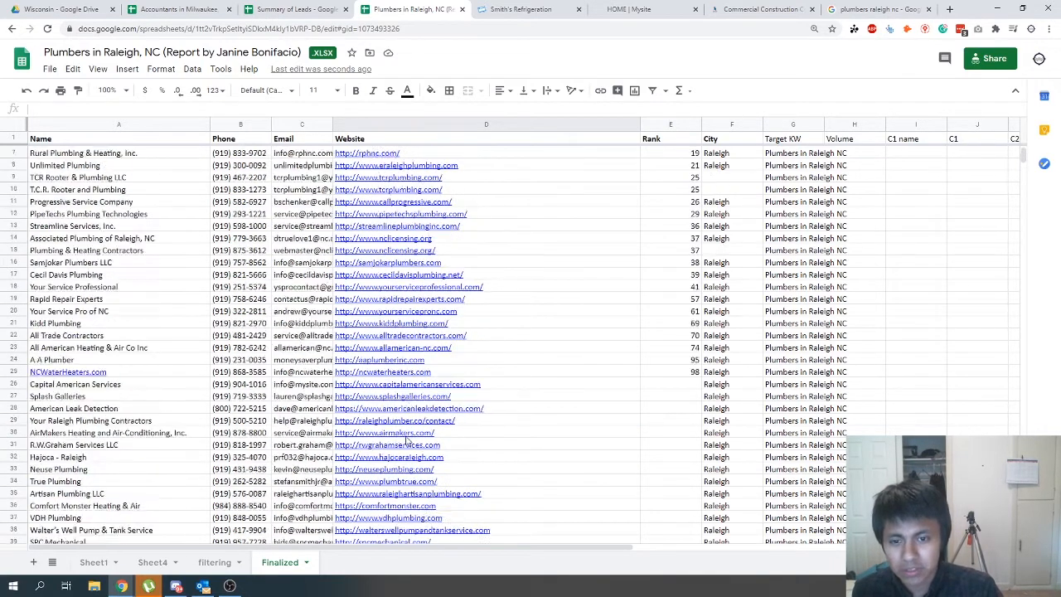
{"action": "left_click_drag", "start_coordinate": [364, 548], "coordinate": [511, 552]}
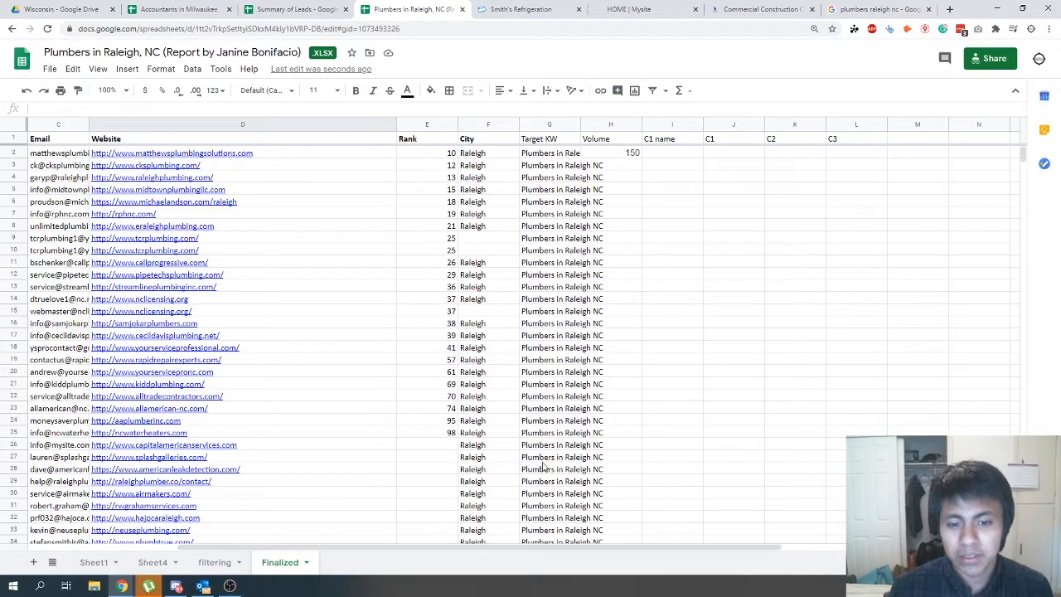
{"action": "scroll", "coordinate": [379, 472], "scroll_direction": "down", "scroll_amount": 4}
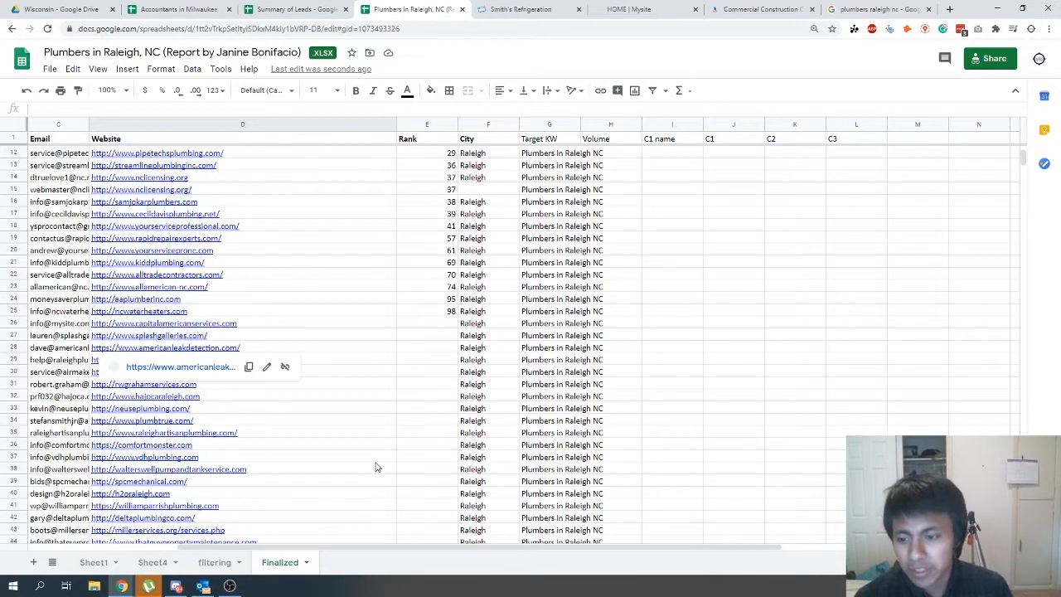
{"action": "scroll", "coordinate": [437, 362], "scroll_direction": "up", "scroll_amount": 4}
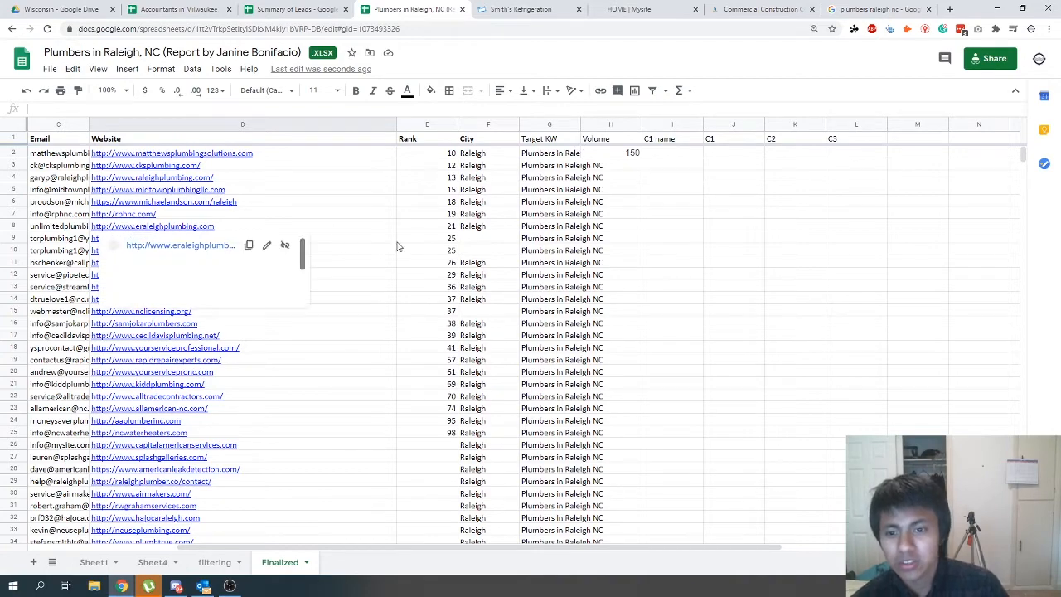
- Close the three leftover lead website tabs and look through the Google results for "plumbers raleigh nc"
{"action": "left_click", "coordinate": [543, 10]}
{"action": "left_click", "coordinate": [579, 9]}
{"action": "left_click", "coordinate": [579, 9]}
{"action": "left_click", "coordinate": [582, 10]}
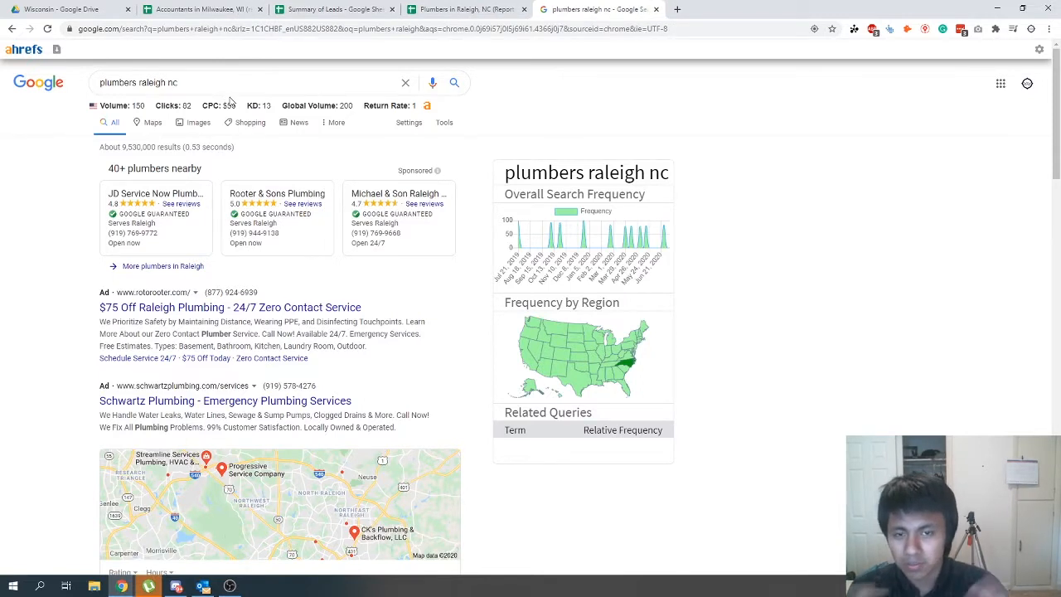
{"action": "triple_click", "coordinate": [128, 82]}
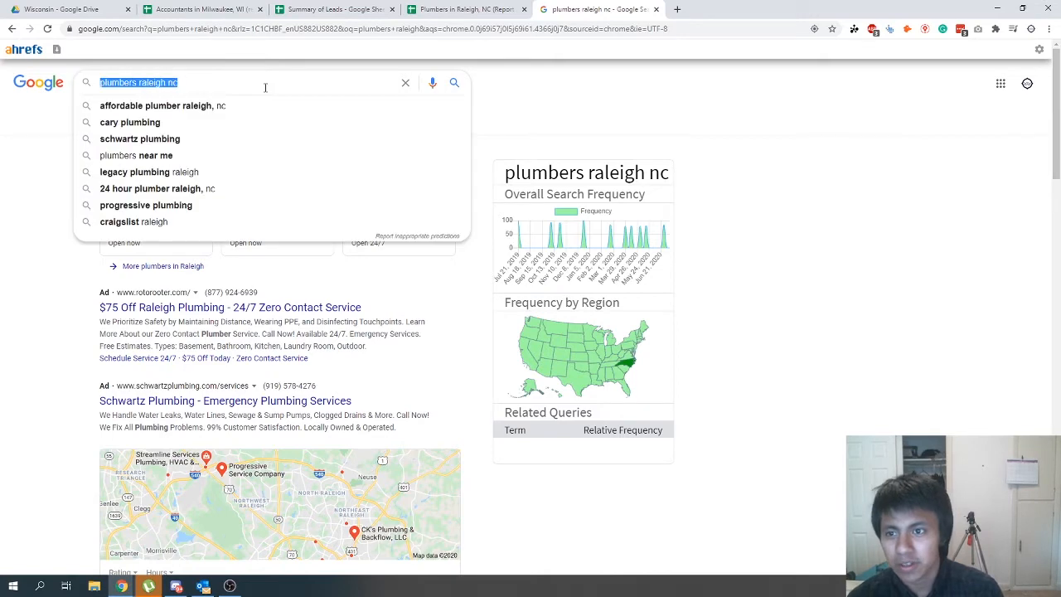
{"action": "left_click", "coordinate": [658, 372]}
{"action": "scroll", "coordinate": [369, 448], "scroll_direction": "down", "scroll_amount": 3}
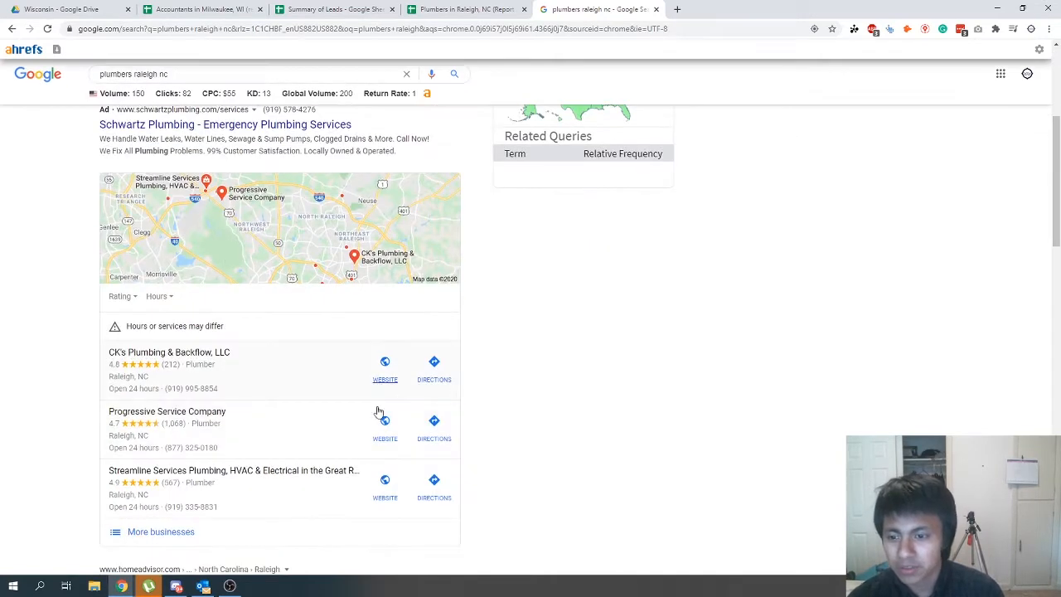
- Change the Google search location to Raleigh, NC, USA with the location changer extension and reload the results
{"action": "left_click", "coordinate": [925, 29]}
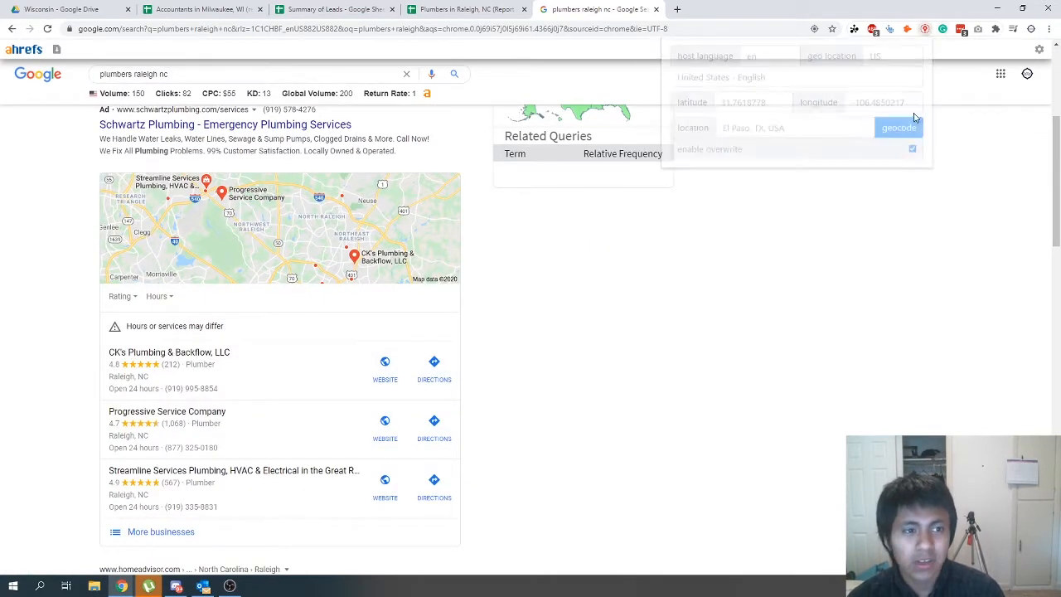
{"action": "left_click", "coordinate": [757, 129]}
{"action": "type", "text": "raleigh"}
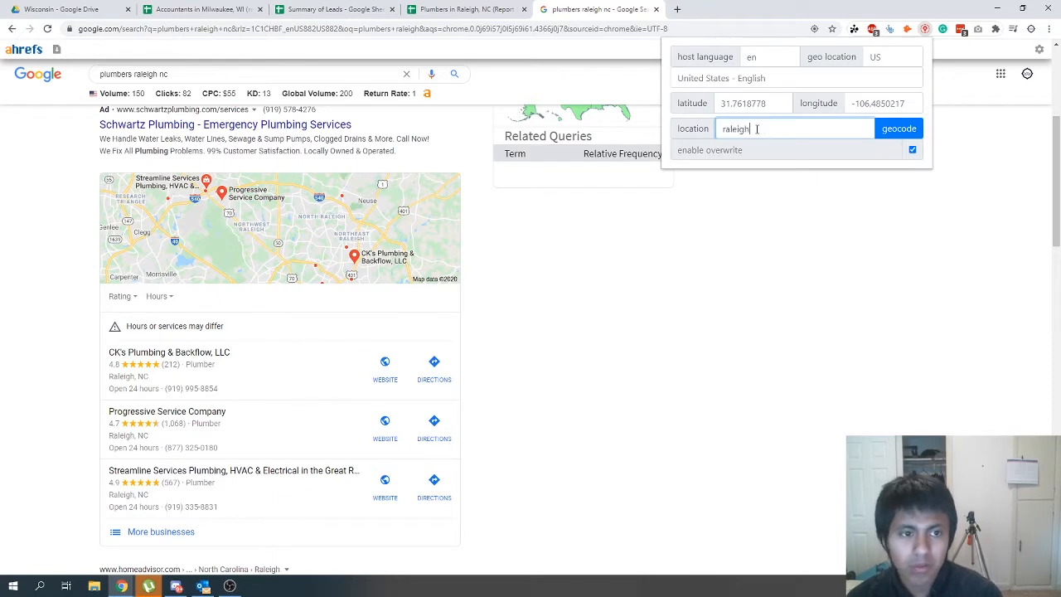
{"action": "key", "text": "Return"}
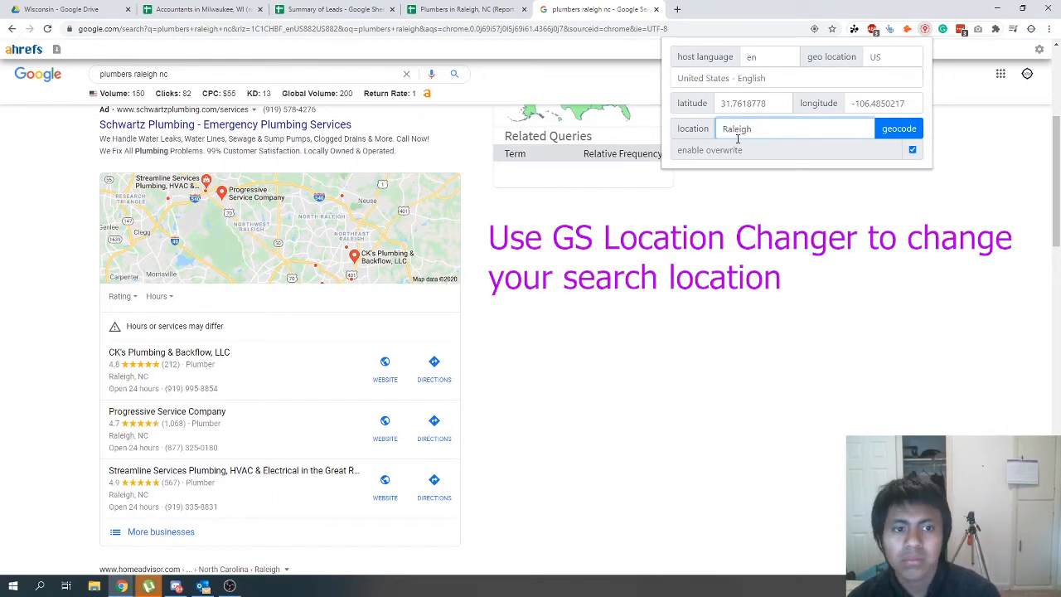
{"action": "type", "text": "NC"}
{"action": "left_click", "coordinate": [897, 132]}
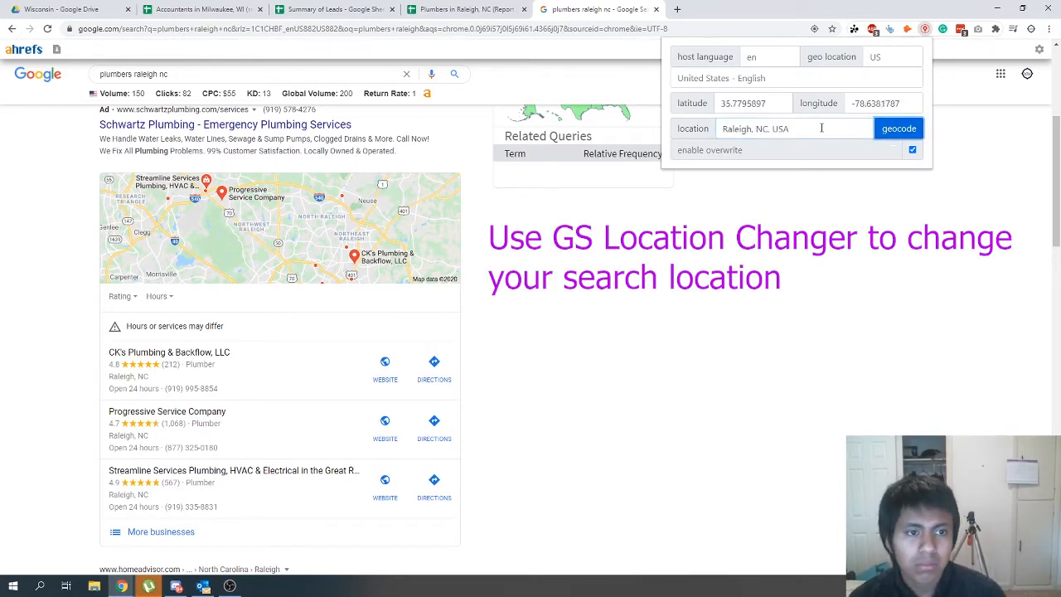
{"action": "left_click", "coordinate": [854, 189]}
{"action": "key", "text": "F5"}
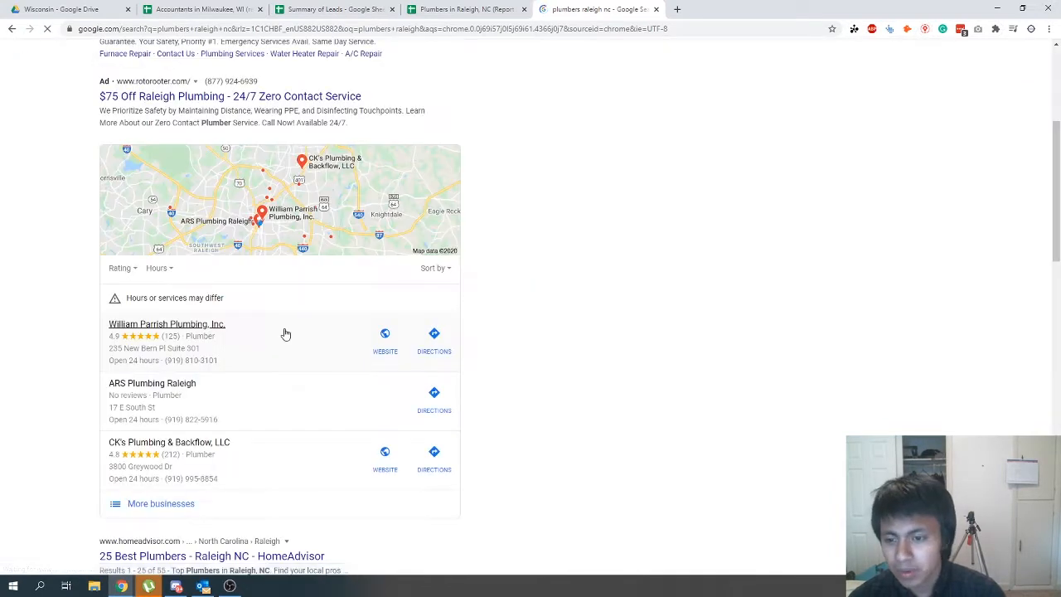
- Open the William Parrish Plumbing website from the map results and enter "William Parrish Plumbing" as the first lead's C1 name
{"action": "scroll", "coordinate": [287, 334], "scroll_direction": "down", "scroll_amount": 2}
{"action": "left_click", "coordinate": [388, 267]}
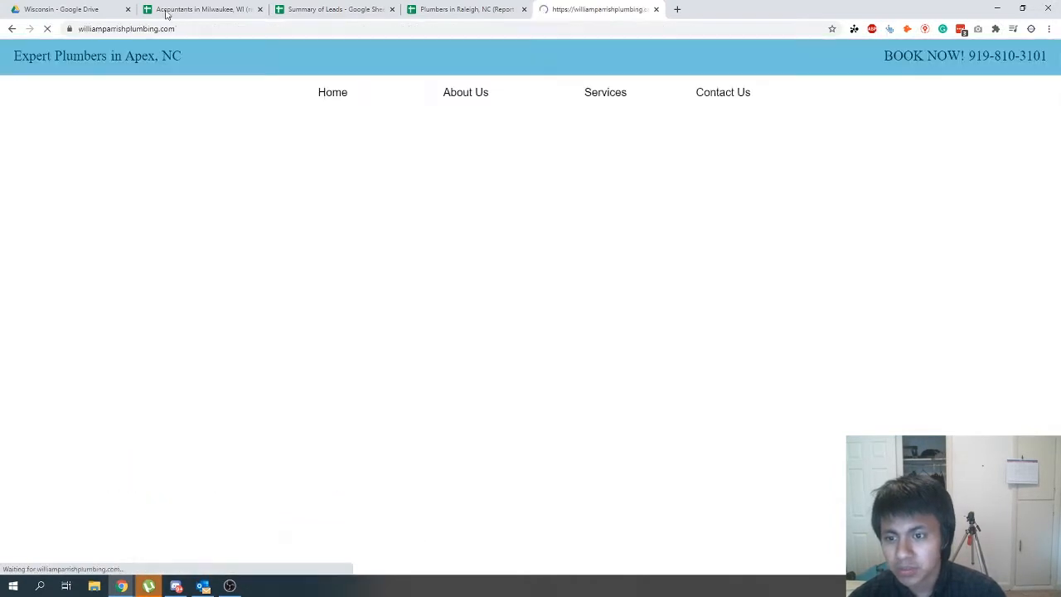
{"action": "left_click", "coordinate": [152, 27]}
{"action": "left_click", "coordinate": [219, 8]}
{"action": "left_click", "coordinate": [326, 8]}
{"action": "left_click", "coordinate": [223, 10]}
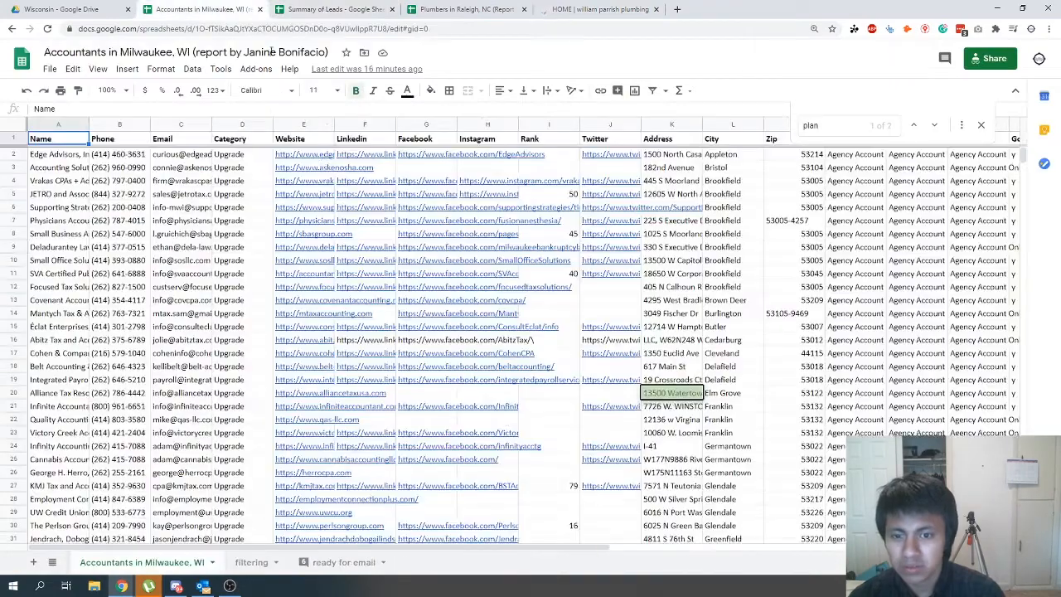
{"action": "left_click", "coordinate": [472, 10]}
- Copy the William Parrish Plumbing website address and search the Finalized sheet for it
{"action": "left_click", "coordinate": [582, 10]}
{"action": "left_click", "coordinate": [558, 32]}
{"action": "key", "text": "ctrl+c"}
{"action": "left_click", "coordinate": [461, 9]}
{"action": "key", "text": "ctrl+f"}
{"action": "key", "text": "ctrl+v"}
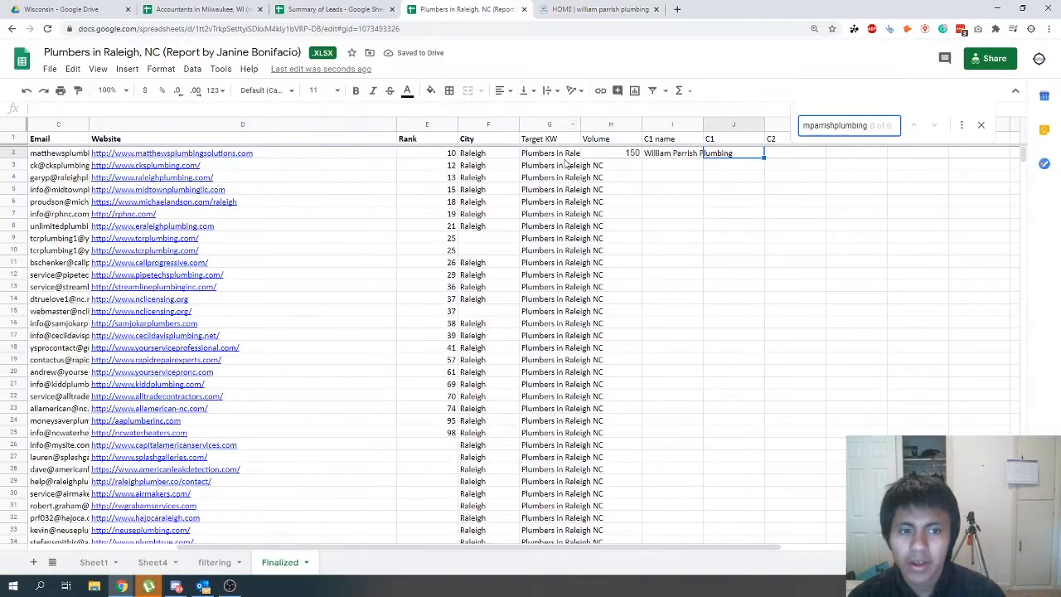
- Shorten the search term to williamparrishplumbing.com, find the matching lead, and delete its row
{"action": "left_click_drag", "start_coordinate": [852, 128], "coordinate": [794, 158]}
{"action": "left_click", "coordinate": [828, 126]}
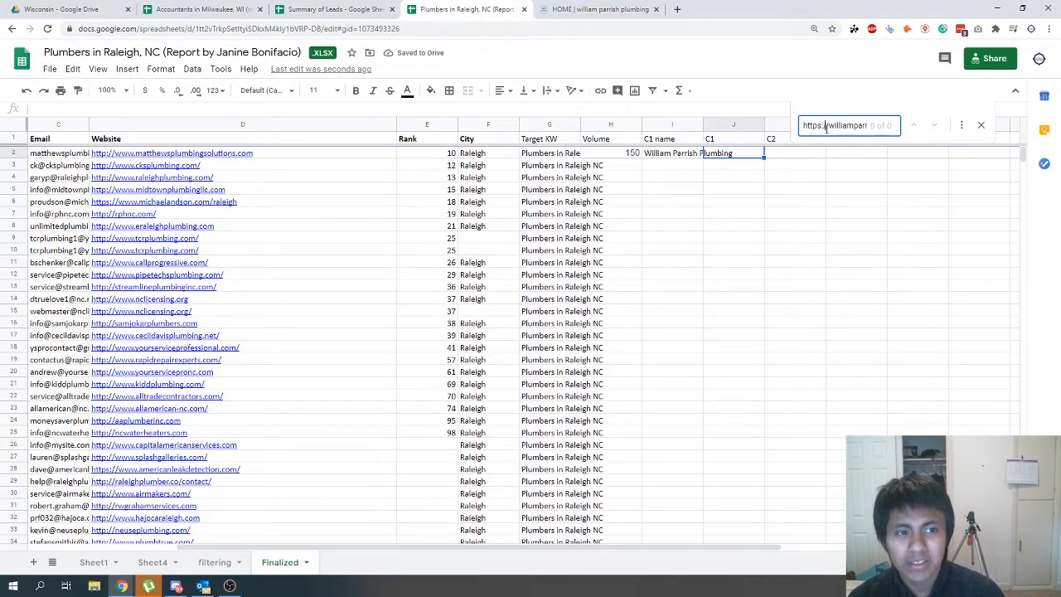
{"action": "left_click_drag", "start_coordinate": [830, 126], "coordinate": [803, 126]}
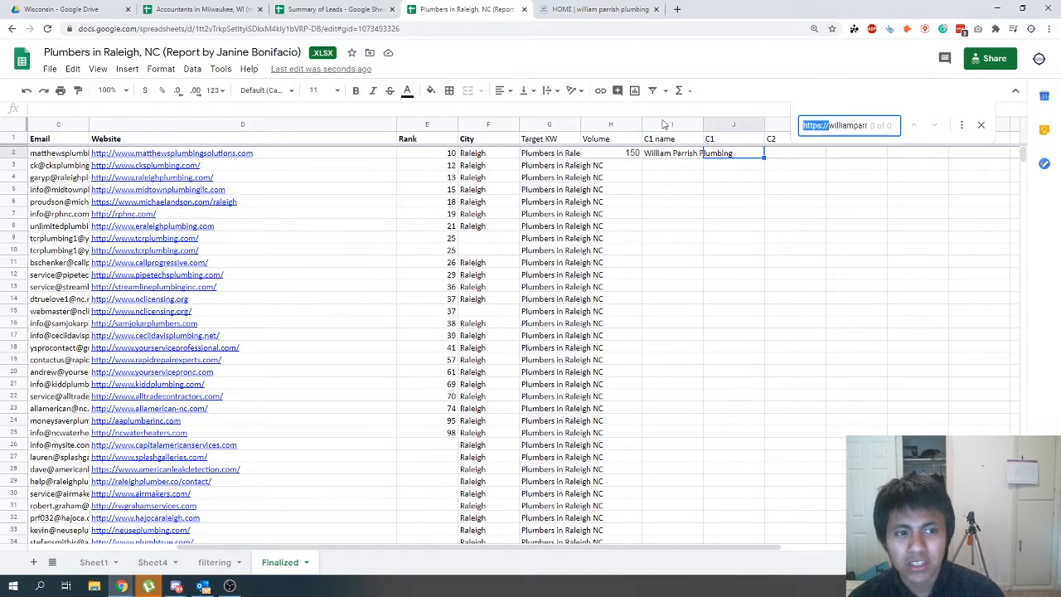
{"action": "key", "text": "BackSpace"}
{"action": "key", "text": "End"}
{"action": "key", "text": "BackSpace"}
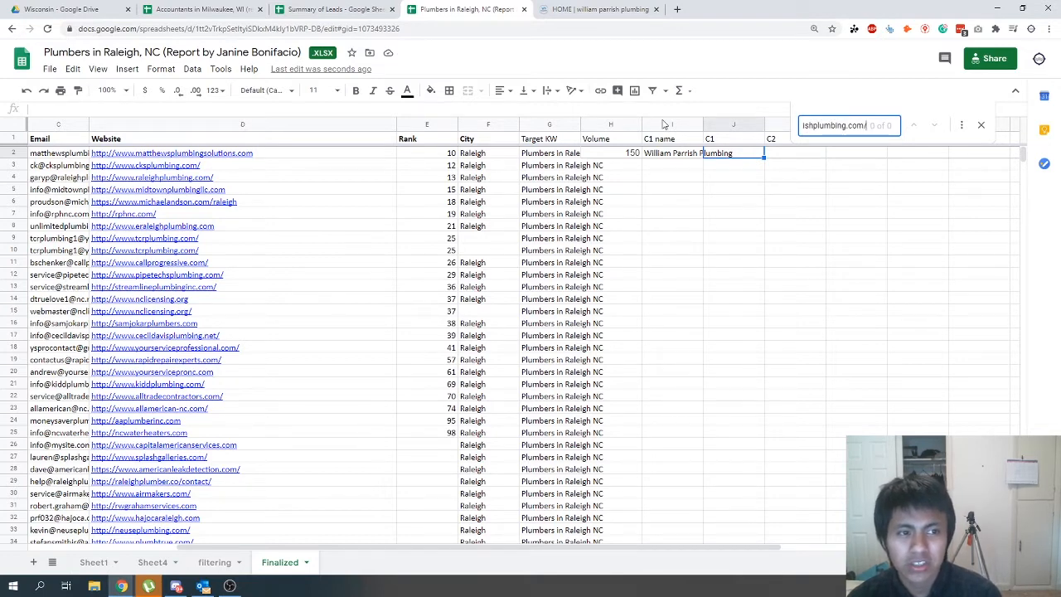
{"action": "key", "text": "Return"}
{"action": "scroll", "coordinate": [138, 497], "scroll_direction": "down", "scroll_amount": 1}
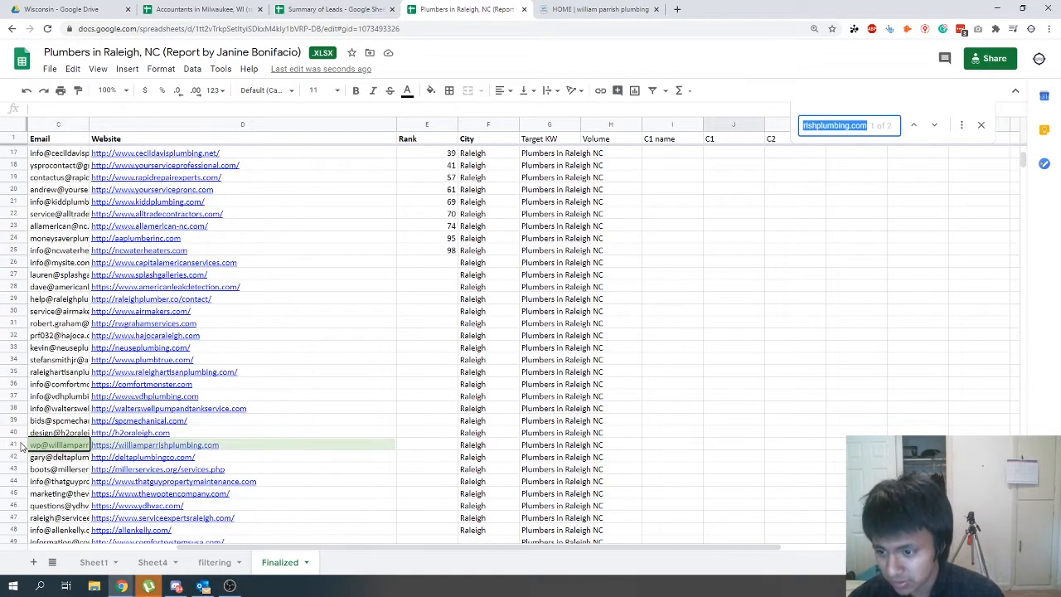
{"action": "right_click", "coordinate": [17, 445]}
{"action": "left_click", "coordinate": [58, 306]}
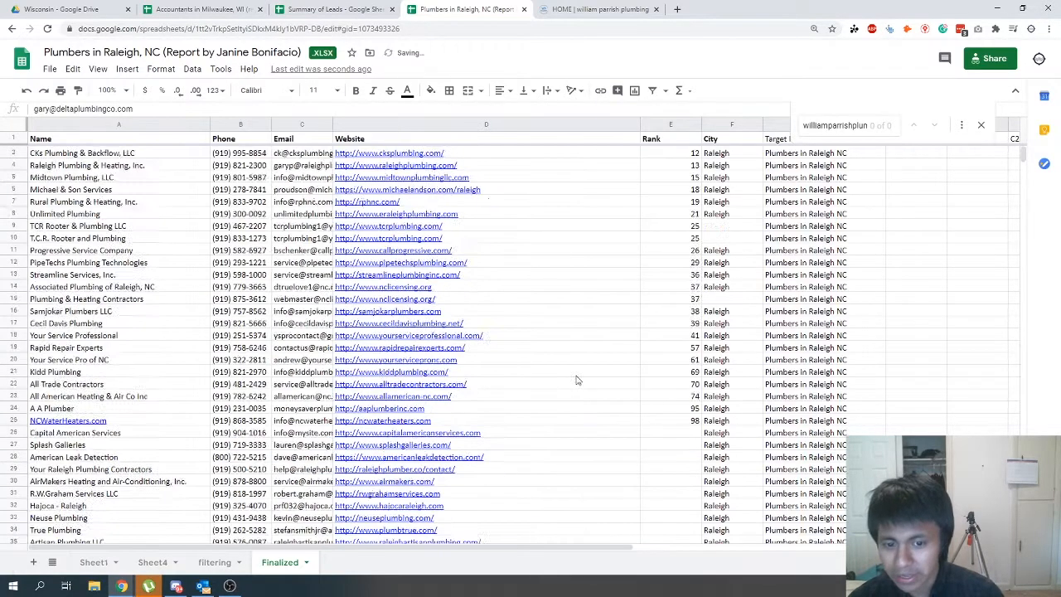
- Enter williamparrishplumbing.com as C1 for the first lead
{"action": "left_click_drag", "start_coordinate": [430, 552], "coordinate": [625, 533]}
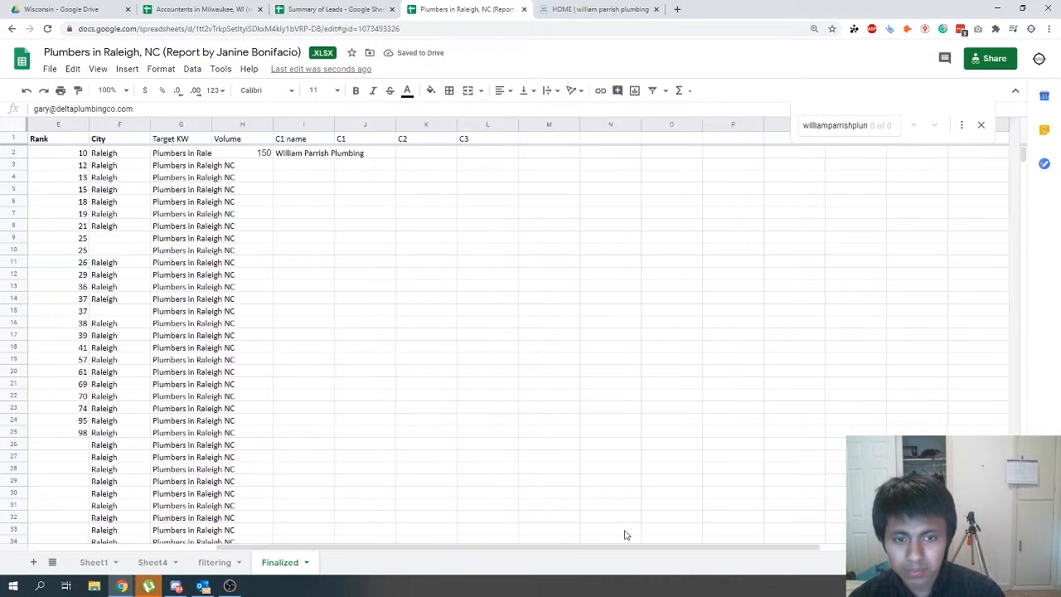
{"action": "left_click", "coordinate": [356, 154]}
{"action": "key", "text": "ctrl+v"}
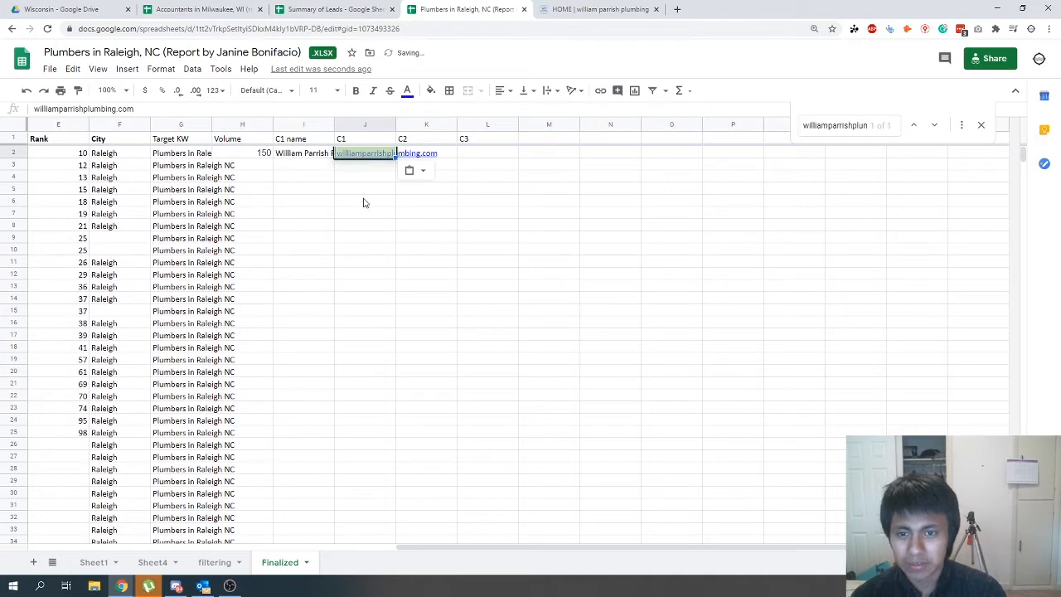
{"action": "left_click", "coordinate": [365, 201]}
- Open the Schwartz Plumbing website from the Google results, copy its address, and return to the Finalized sheet
{"action": "left_click", "coordinate": [566, 8]}
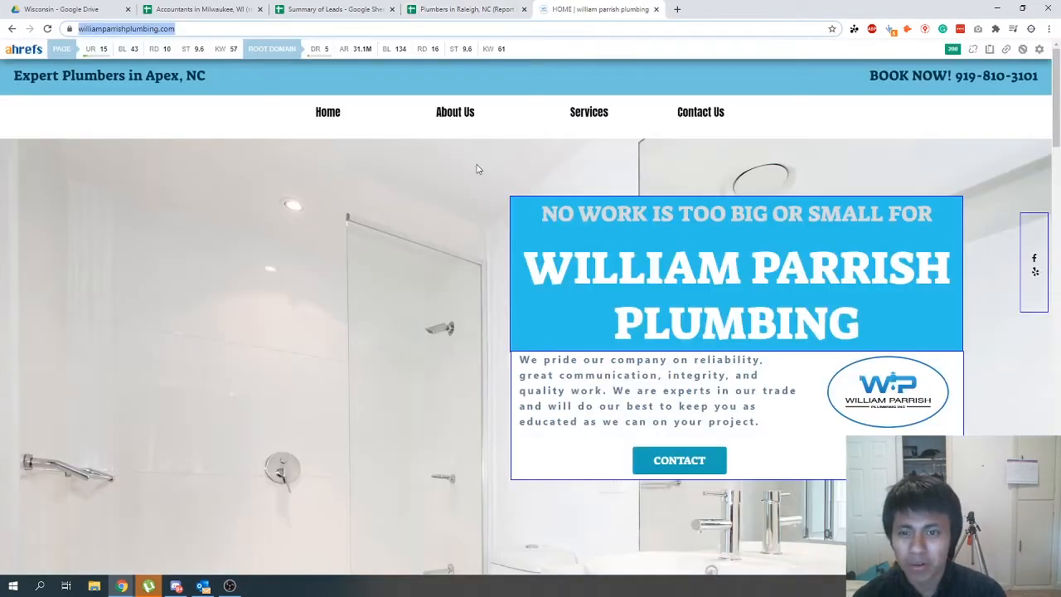
{"action": "key", "text": "alt+Left"}
{"action": "scroll", "coordinate": [286, 415], "scroll_direction": "down", "scroll_amount": 2}
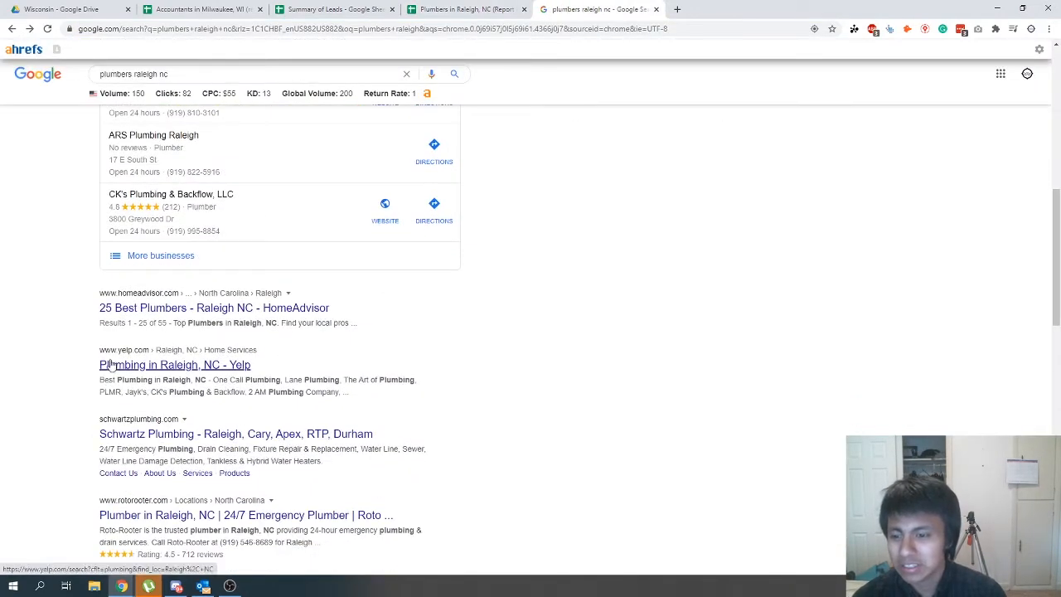
{"action": "left_click", "coordinate": [142, 437]}
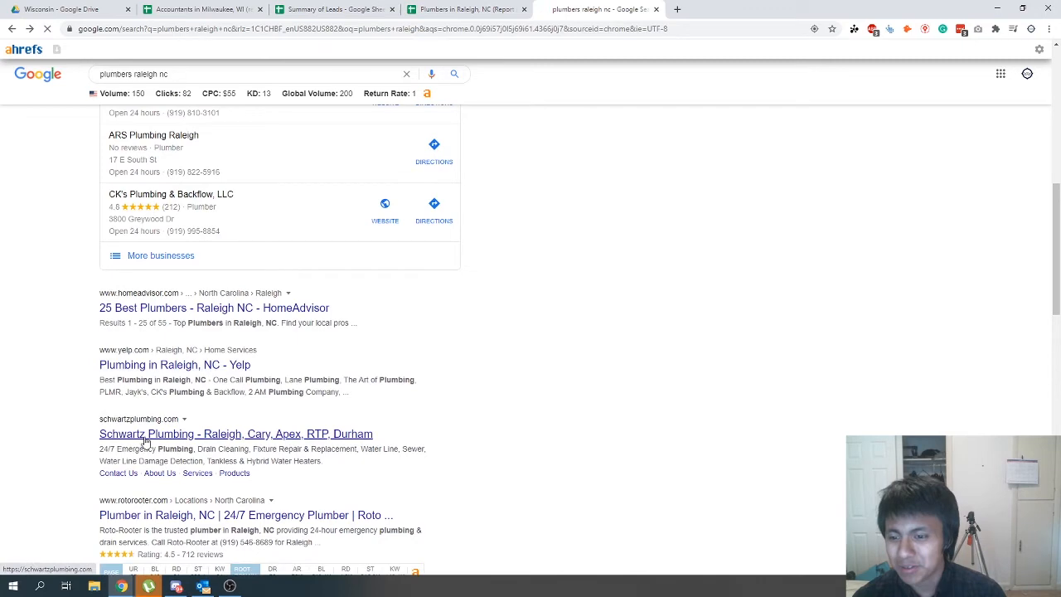
{"action": "left_click", "coordinate": [188, 27]}
{"action": "left_click", "coordinate": [439, 8]}
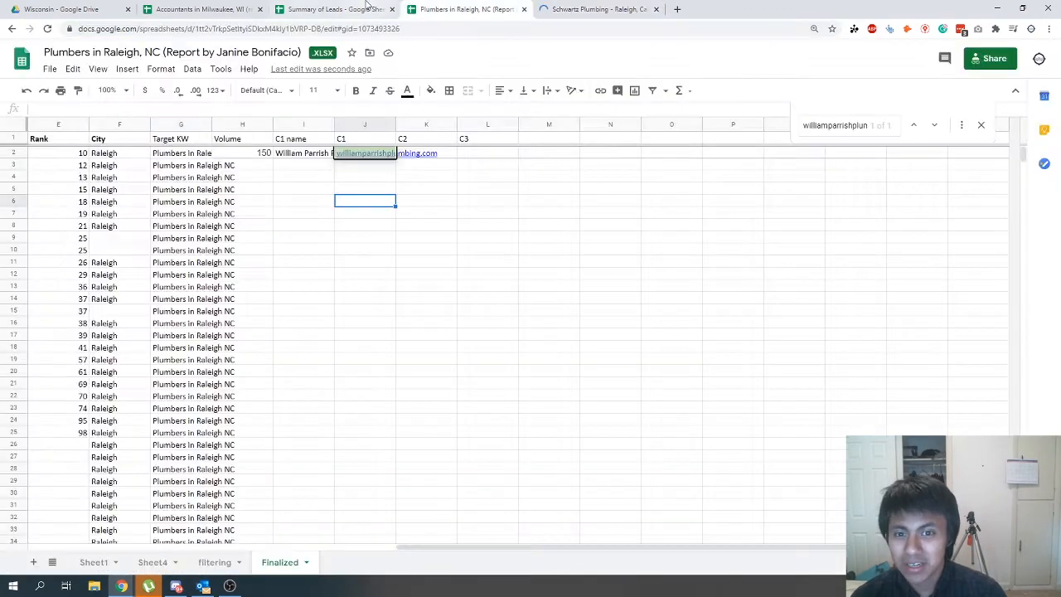
- Search the Finalized sheet for the Schwartz Plumbing address and paste it as C2 for the first lead
{"action": "key", "text": "ctrl+f"}
{"action": "key", "text": "ctrl+v"}
{"action": "key", "text": "Escape"}
{"action": "left_click", "coordinate": [450, 156]}
{"action": "key", "text": "ctrl+v"}
- Return to the Google results for plumbers in Raleigh, open the CK's Plumbing website, and copy its address
{"action": "key", "text": "ctrl+Tab"}
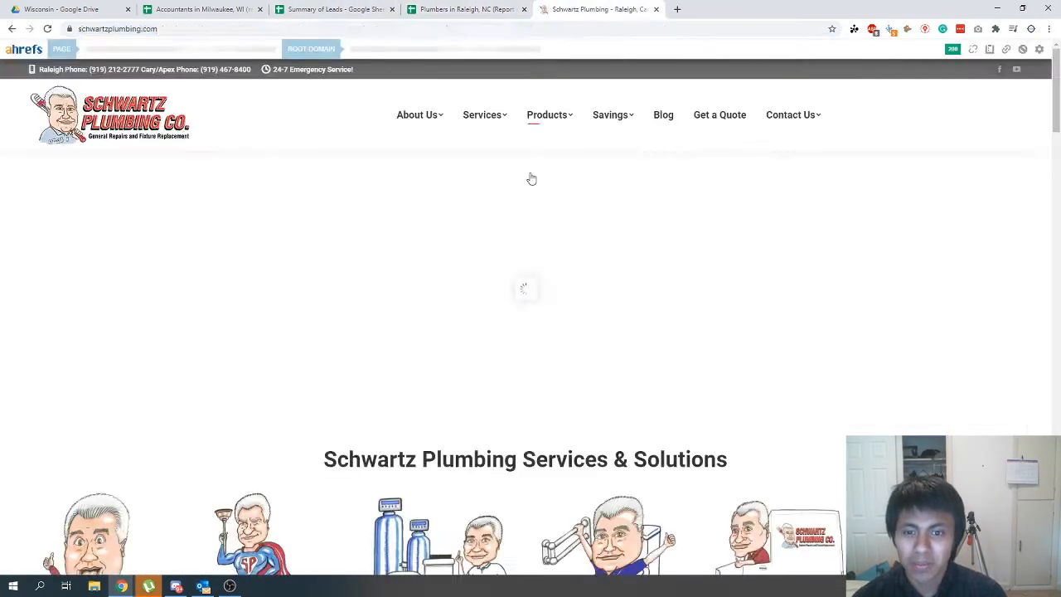
{"action": "key", "text": "alt+Left"}
{"action": "scroll", "coordinate": [232, 471], "scroll_direction": "down", "scroll_amount": 2}
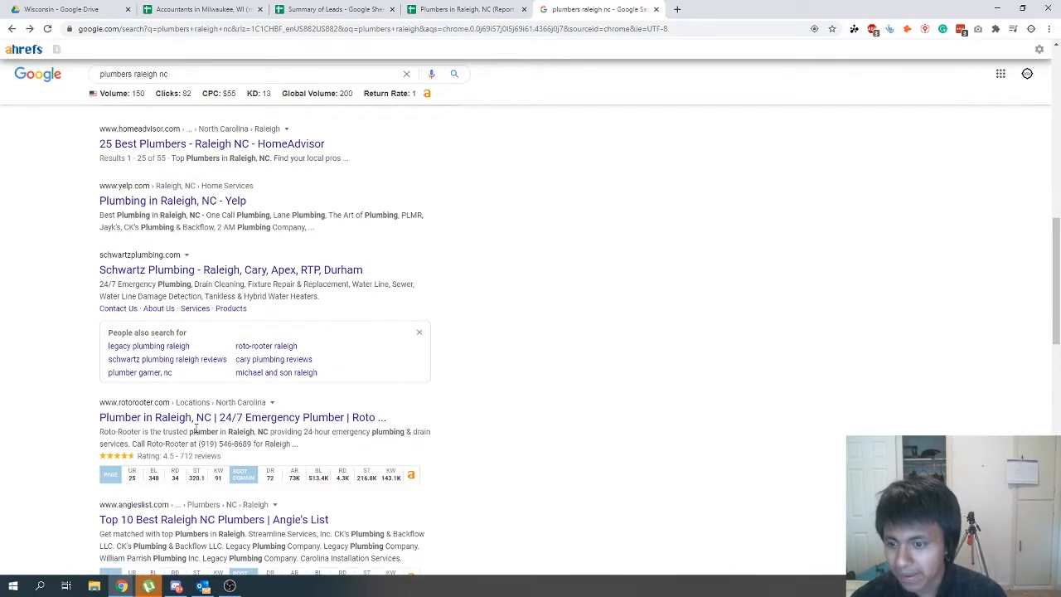
{"action": "scroll", "coordinate": [197, 429], "scroll_direction": "down", "scroll_amount": 2}
{"action": "scroll", "coordinate": [184, 495], "scroll_direction": "down", "scroll_amount": 2}
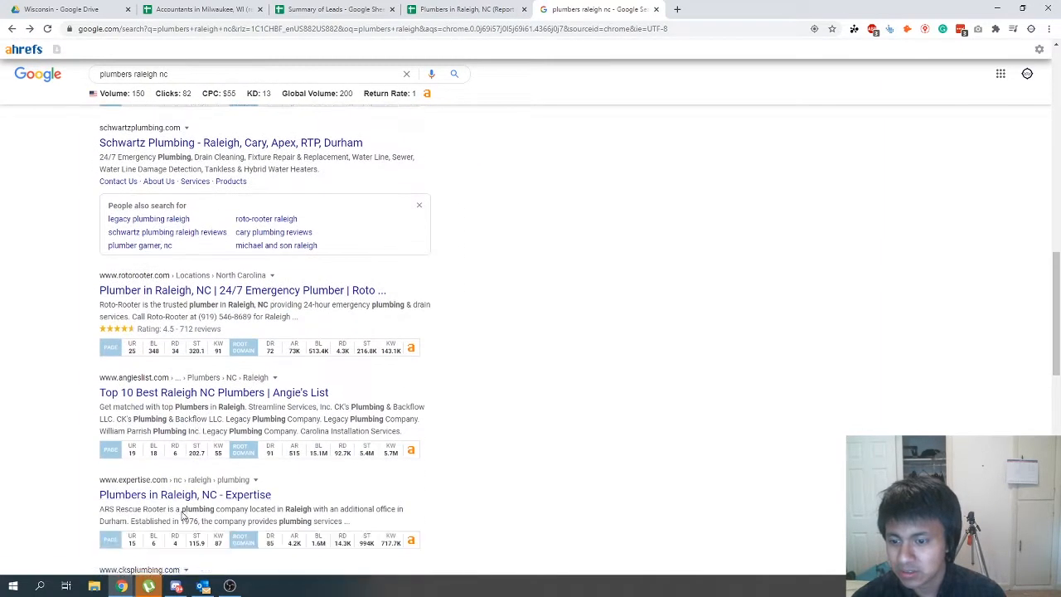
{"action": "left_click", "coordinate": [184, 500]}
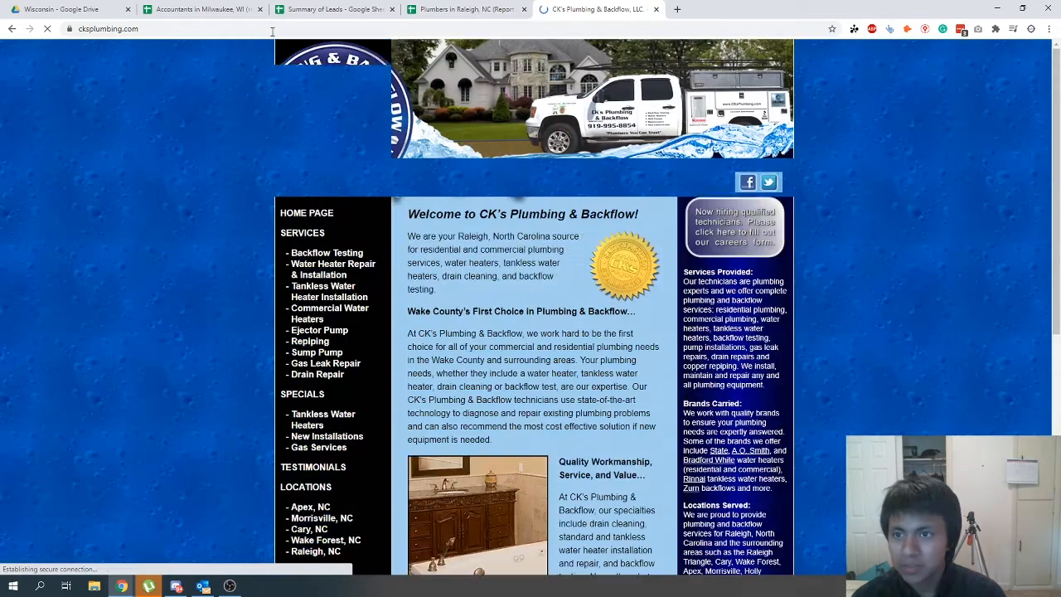
{"action": "left_click", "coordinate": [272, 29]}
{"action": "key", "text": "ctrl+c"}
- Search the Finalized sheet for cksplumbing.com without the address prefix and delete the matching lead's row
{"action": "left_click", "coordinate": [444, 12]}
{"action": "key", "text": "ctrl+f"}
{"action": "key", "text": "ctrl+v"}
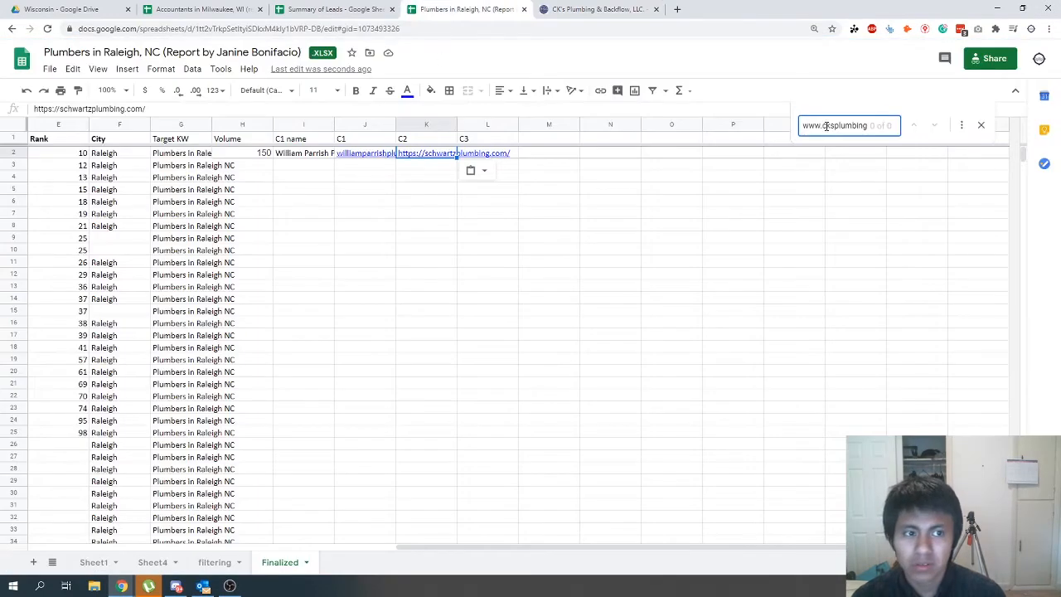
{"action": "left_click_drag", "start_coordinate": [826, 126], "coordinate": [514, 104]}
{"action": "key", "text": "BackSpace"}
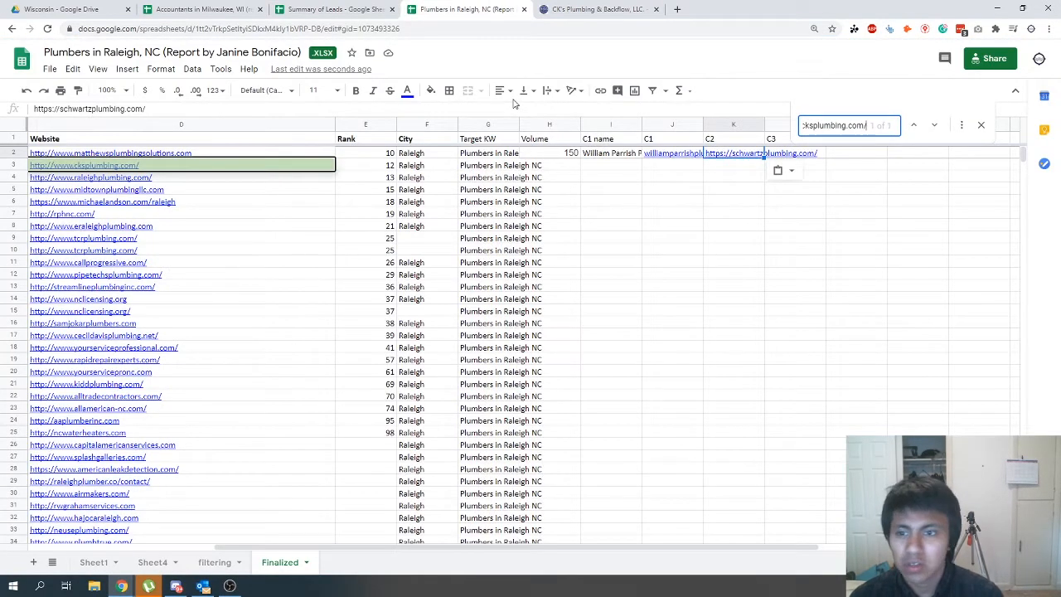
{"action": "left_click", "coordinate": [4, 165]}
{"action": "right_click", "coordinate": [4, 165]}
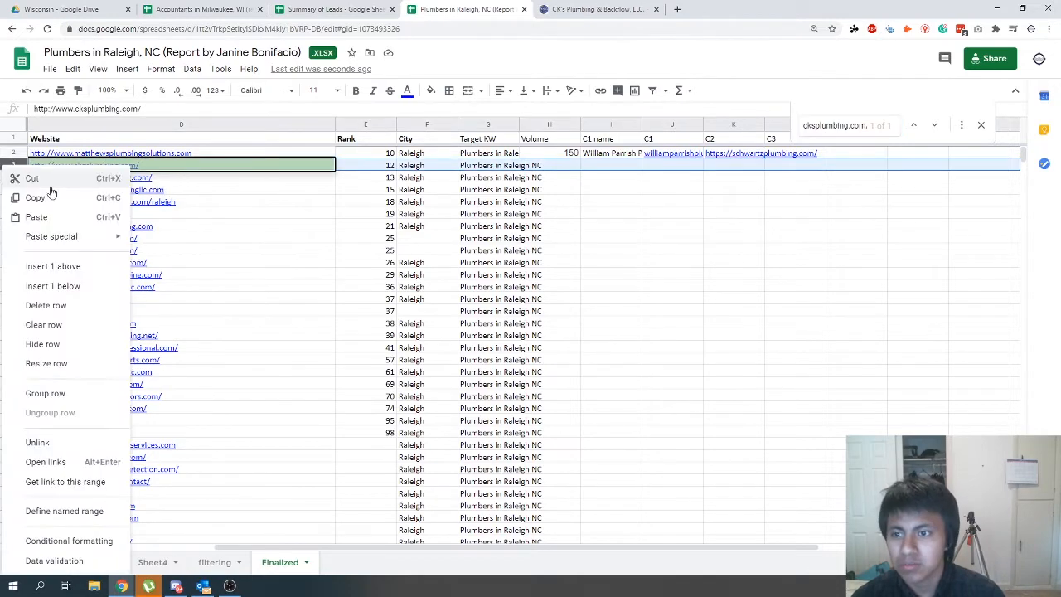
{"action": "left_click", "coordinate": [62, 304]}
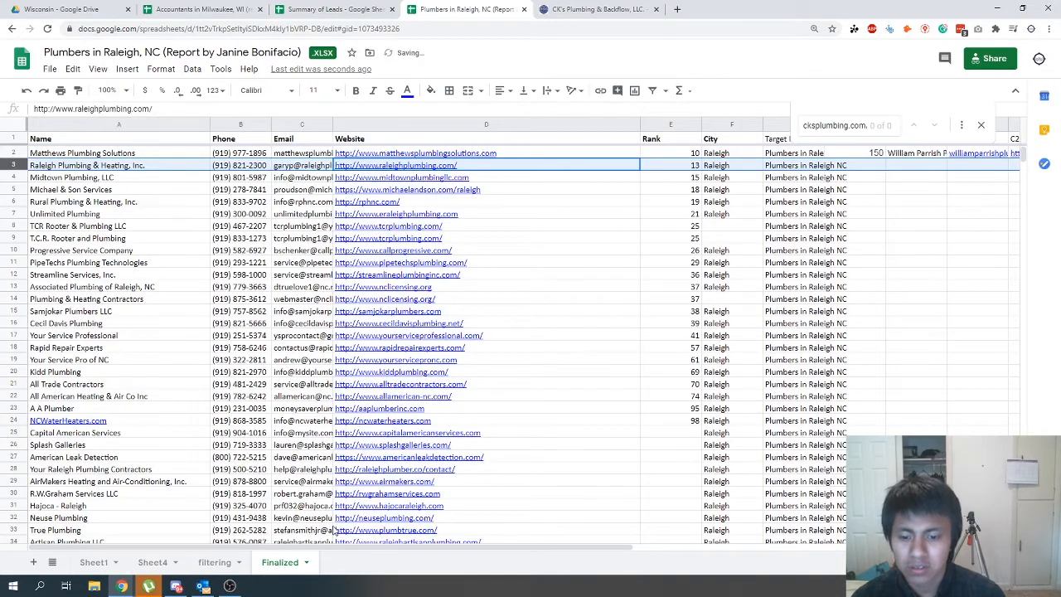
- Paste the CK's Plumbing website address as C3 for the first lead
{"action": "left_click_drag", "start_coordinate": [336, 548], "coordinate": [572, 548]}
{"action": "left_click", "coordinate": [484, 158]}
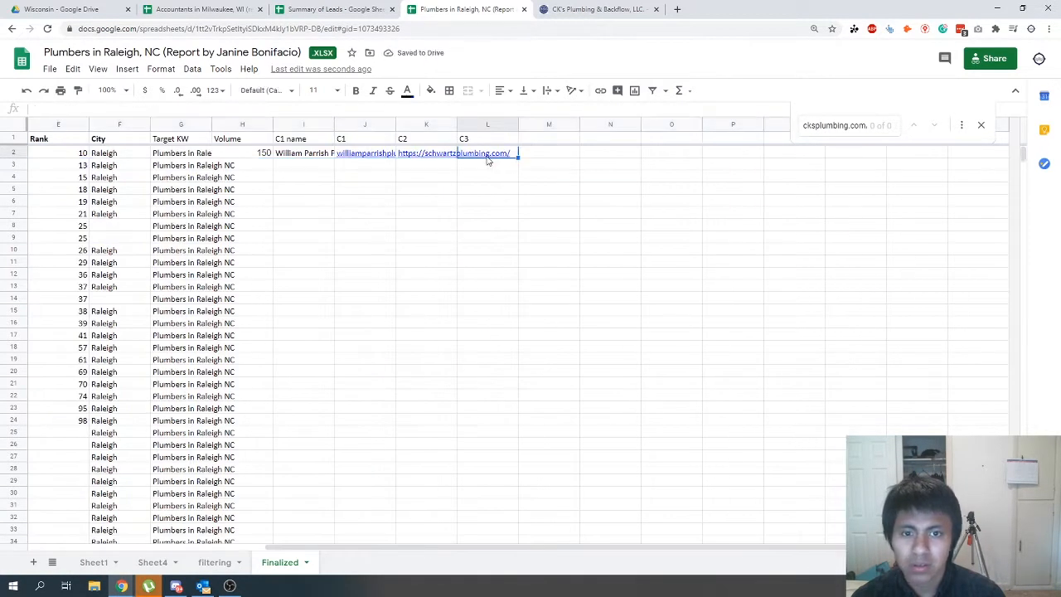
{"action": "key", "text": "ctrl+v"}
{"action": "left_click_drag", "start_coordinate": [299, 157], "coordinate": [491, 169]}
{"action": "left_click", "coordinate": [245, 173]}
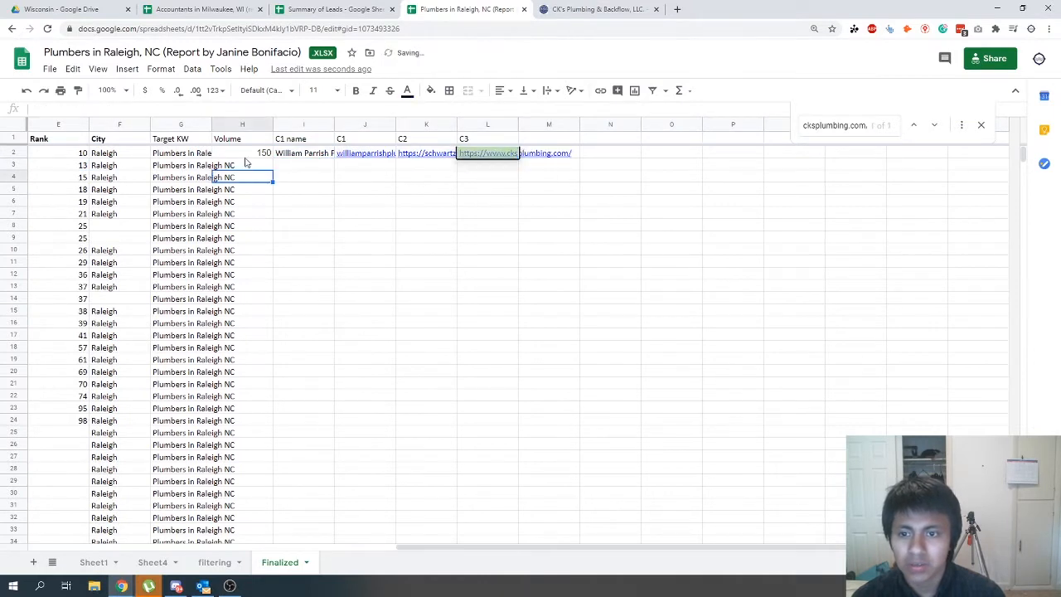
- Copy the first lead's Volume through C3 values down to all remaining leads through row 63, and close the search
{"action": "left_click_drag", "start_coordinate": [246, 156], "coordinate": [467, 151]}
{"action": "key", "text": "ctrl+c"}
{"action": "left_click_drag", "start_coordinate": [248, 173], "coordinate": [476, 350]}
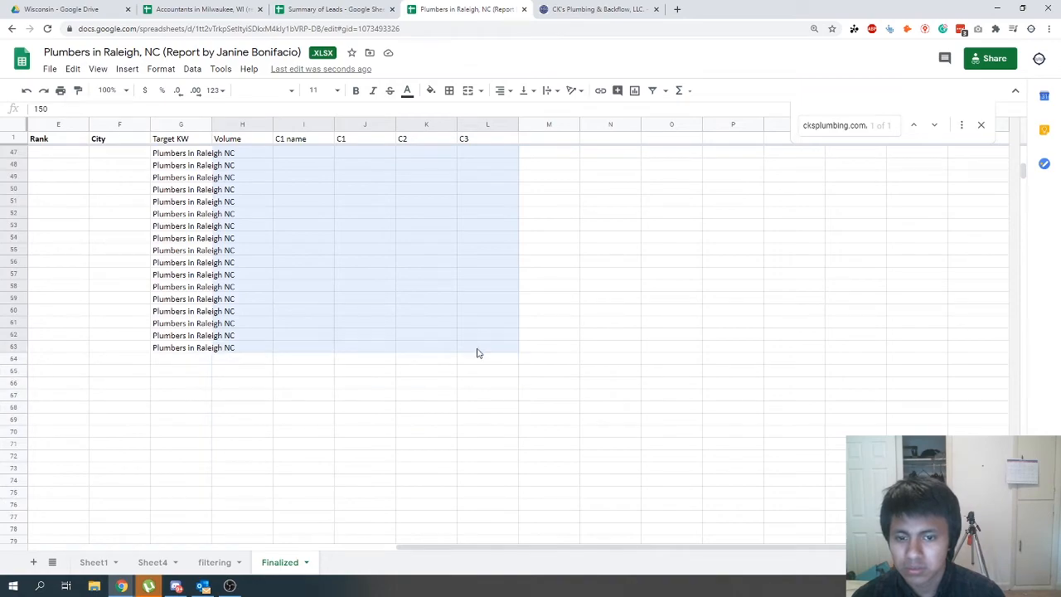
{"action": "key", "text": "ctrl+v"}
{"action": "left_click_drag", "start_coordinate": [436, 550], "coordinate": [194, 543]}
{"action": "left_click", "coordinate": [354, 449]}
{"action": "scroll", "coordinate": [356, 451], "scroll_direction": "up", "scroll_amount": 10}
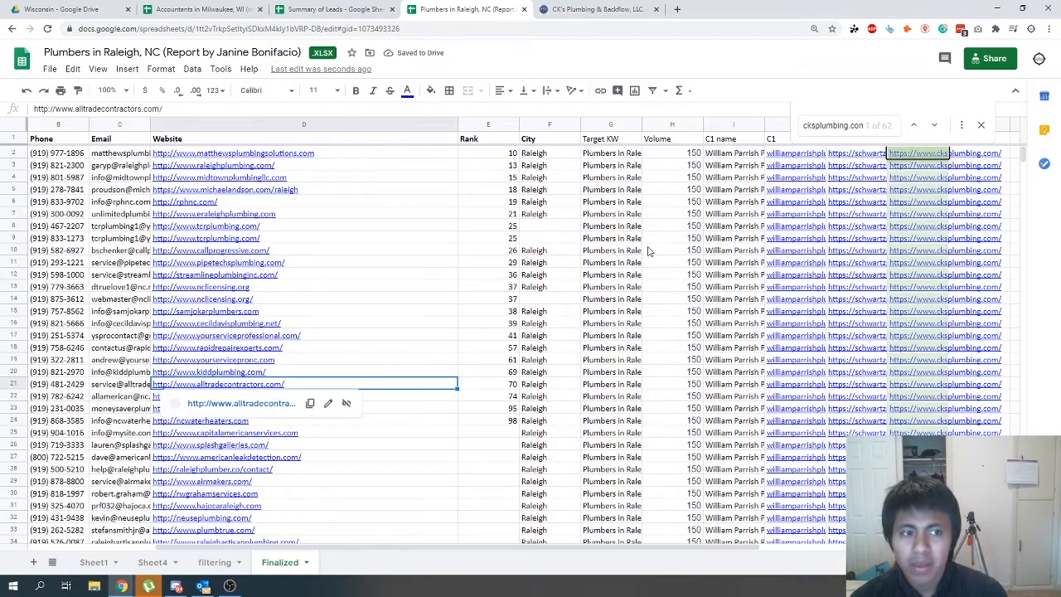
{"action": "key", "text": "Escape"}
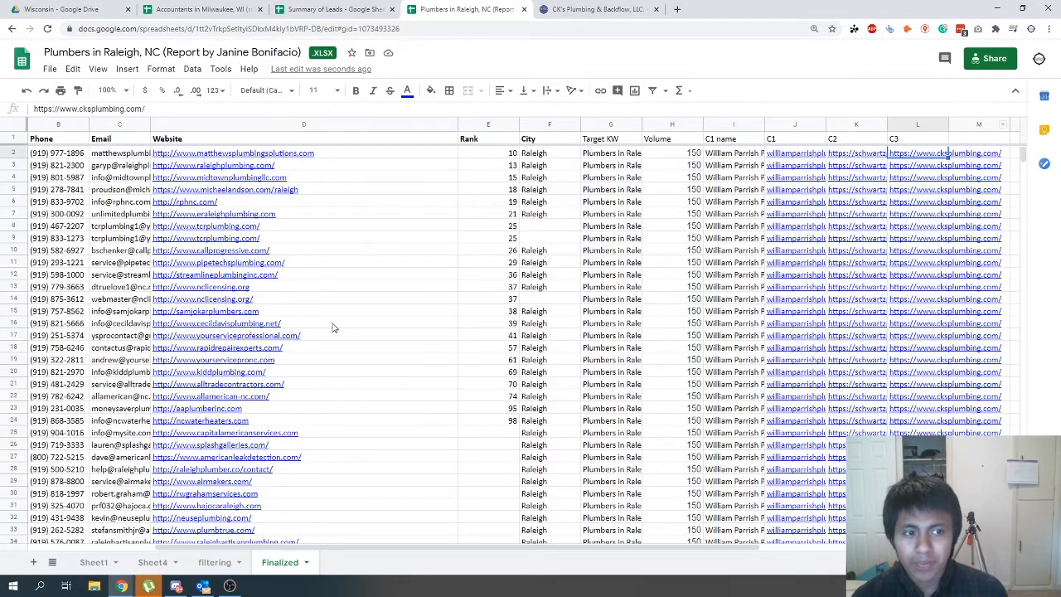
- Widen the Email column to fit its contents so the full addresses can be read
{"action": "scroll", "coordinate": [328, 230], "scroll_direction": "down", "scroll_amount": 14}
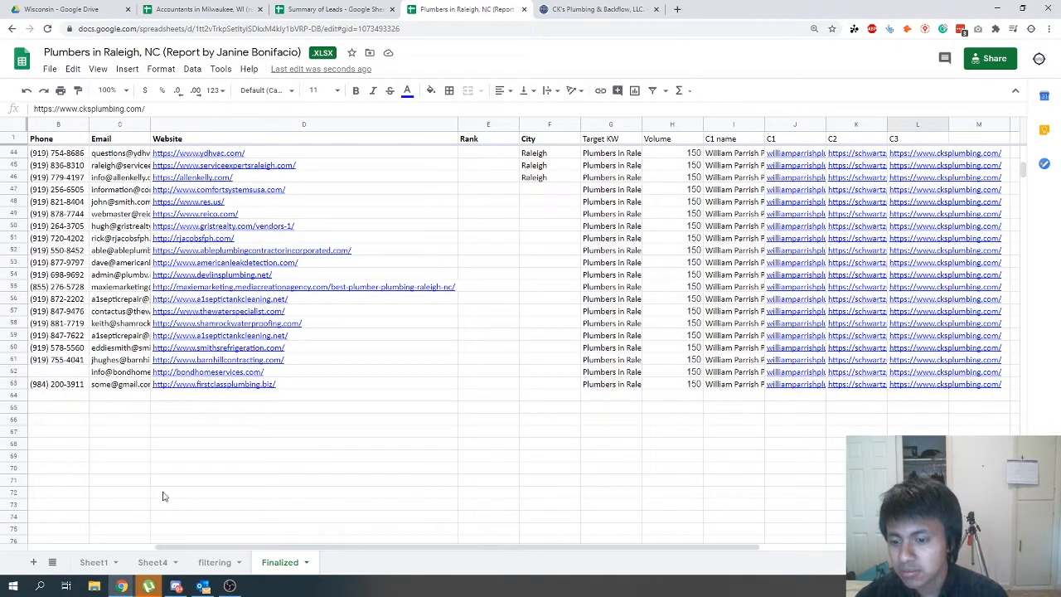
{"action": "scroll", "coordinate": [216, 424], "scroll_direction": "up", "scroll_amount": 14}
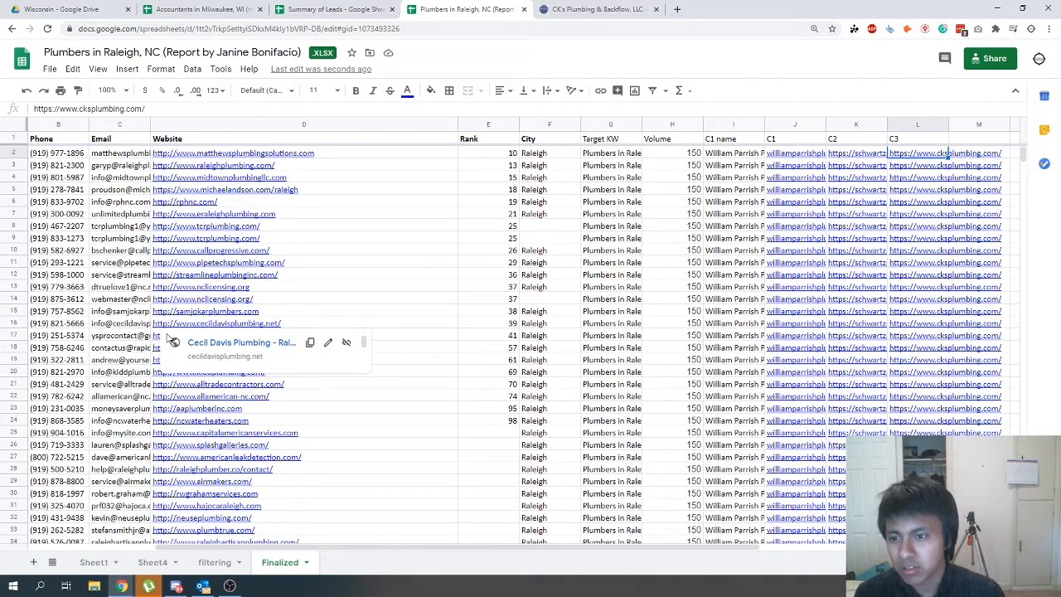
{"action": "double_click", "coordinate": [150, 124]}
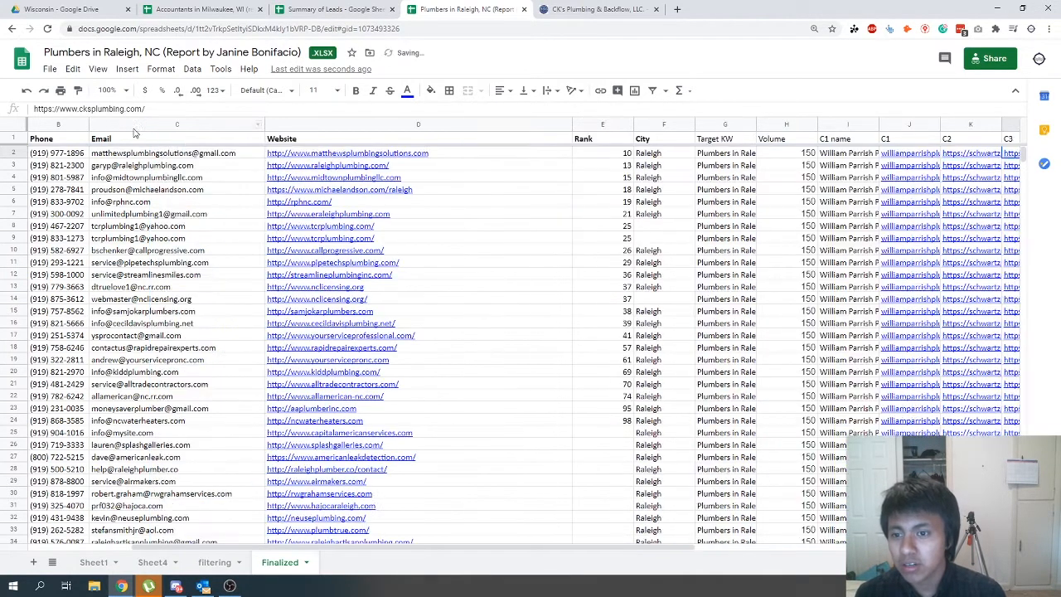
{"action": "left_click", "coordinate": [124, 272]}
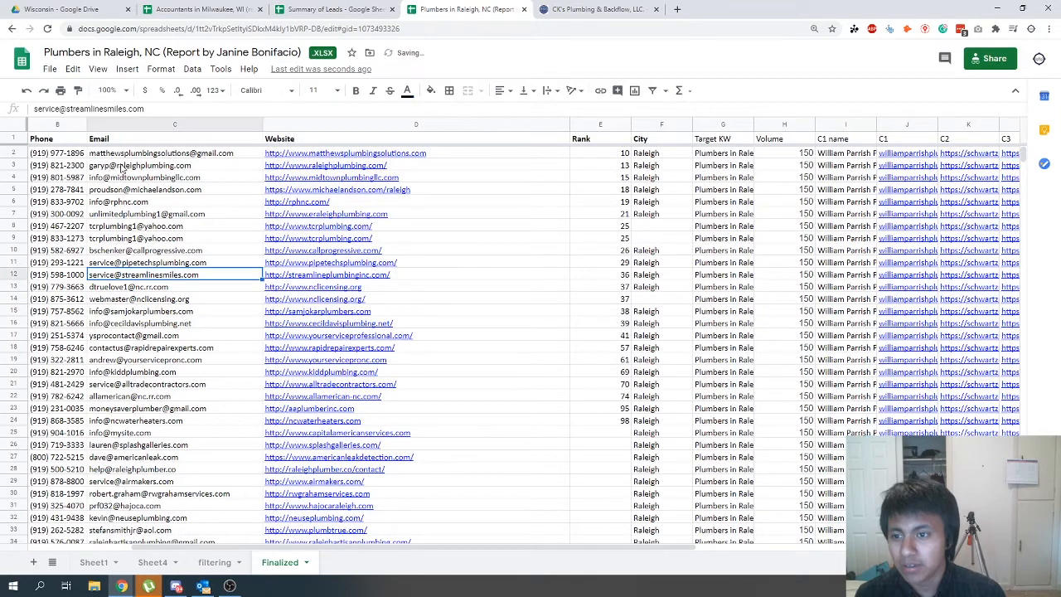
- Select all lead email addresses from row 2 to row 63 and look through them
{"action": "left_click_drag", "start_coordinate": [122, 154], "coordinate": [246, 495]}
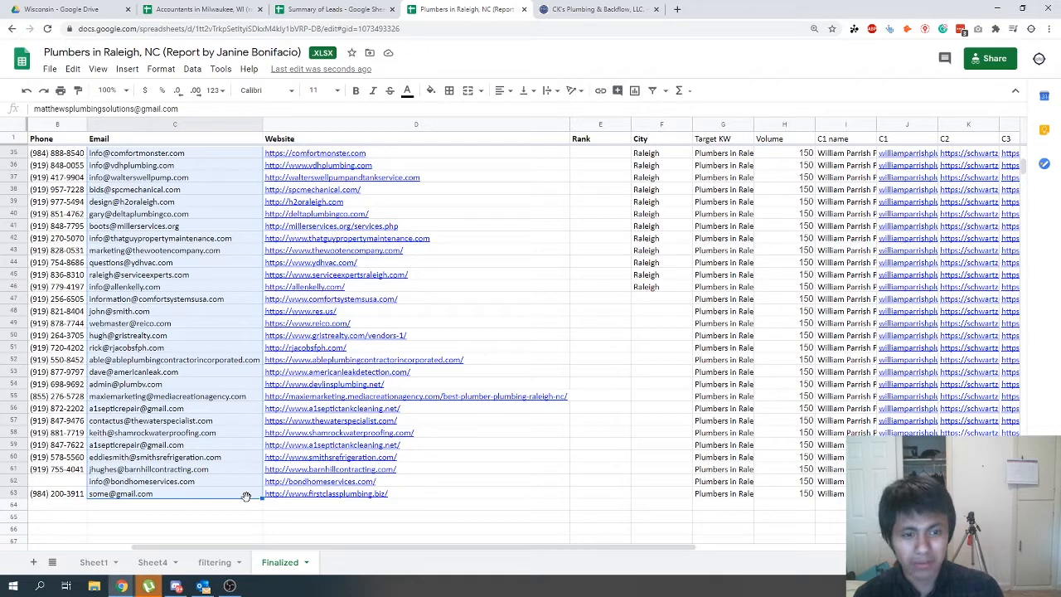
{"action": "scroll", "coordinate": [223, 489], "scroll_direction": "up", "scroll_amount": 8}
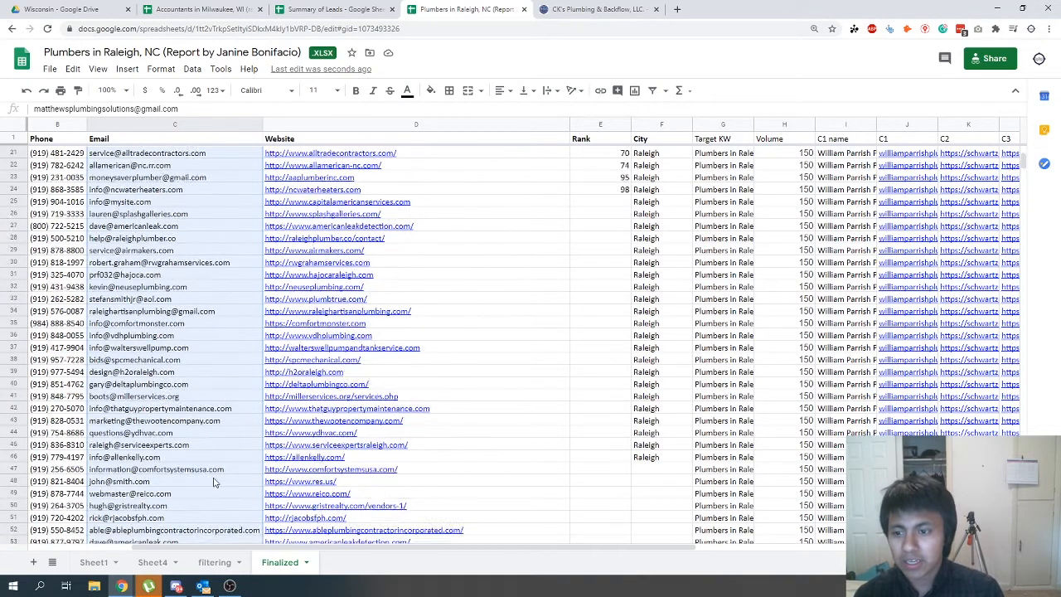
{"action": "scroll", "coordinate": [213, 481], "scroll_direction": "down", "scroll_amount": 10}
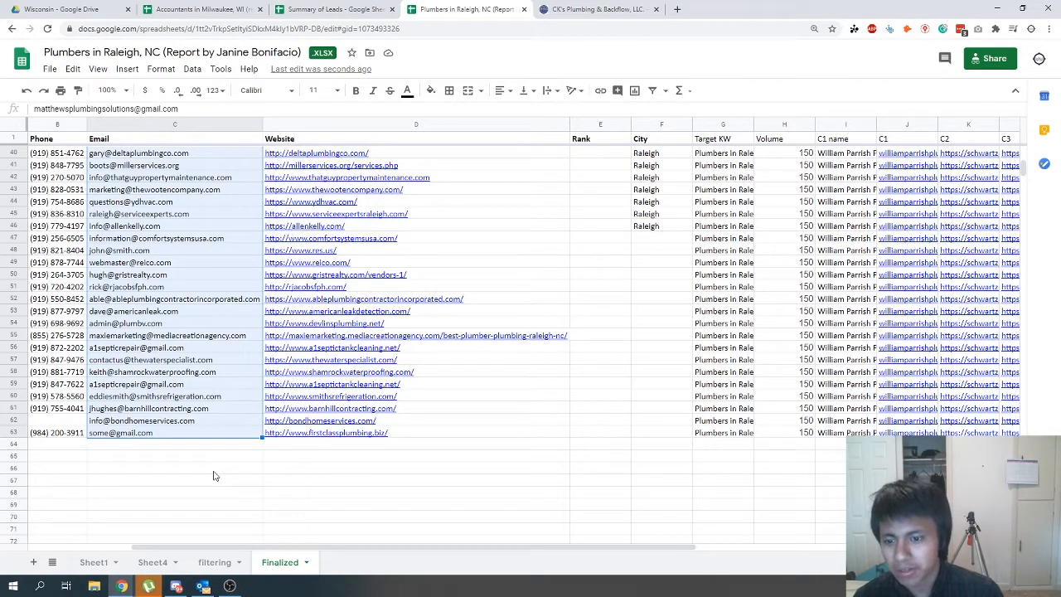
{"action": "scroll", "coordinate": [213, 475], "scroll_direction": "up", "scroll_amount": 10}
{"action": "scroll", "coordinate": [211, 445], "scroll_direction": "down", "scroll_amount": 7}
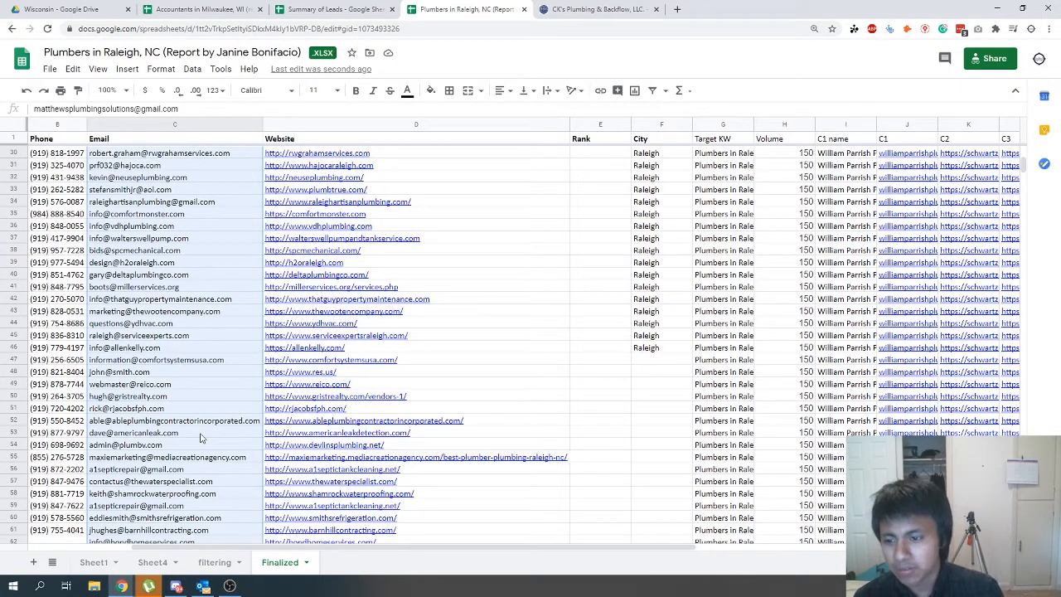
- Look through the original lead list on Sheet1, return to Finalized, and review the cleaned leads' names, emails and websites
{"action": "left_click", "coordinate": [96, 563]}
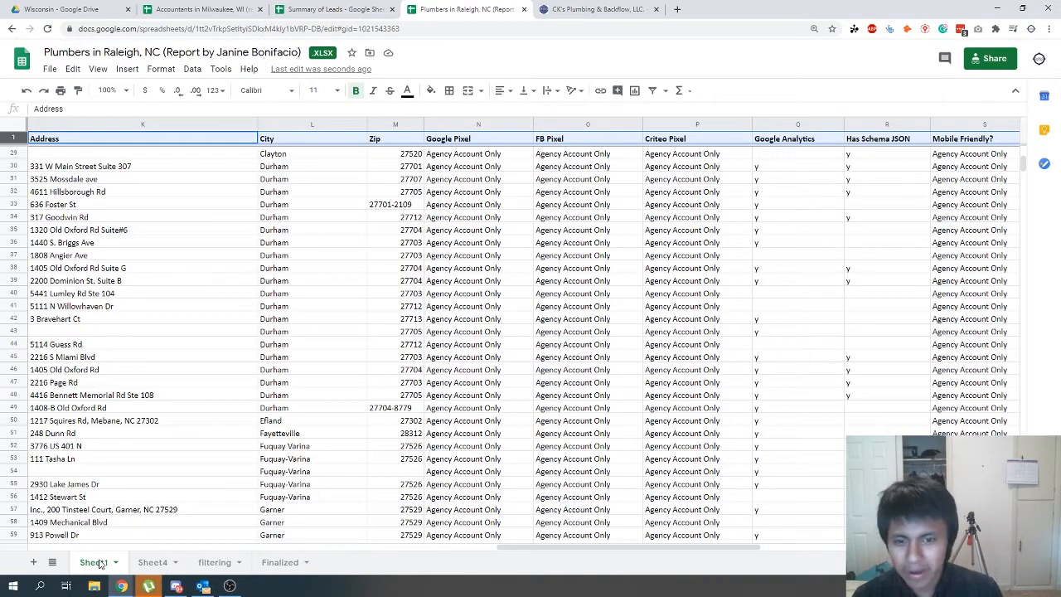
{"action": "scroll", "coordinate": [265, 454], "scroll_direction": "down", "scroll_amount": 3}
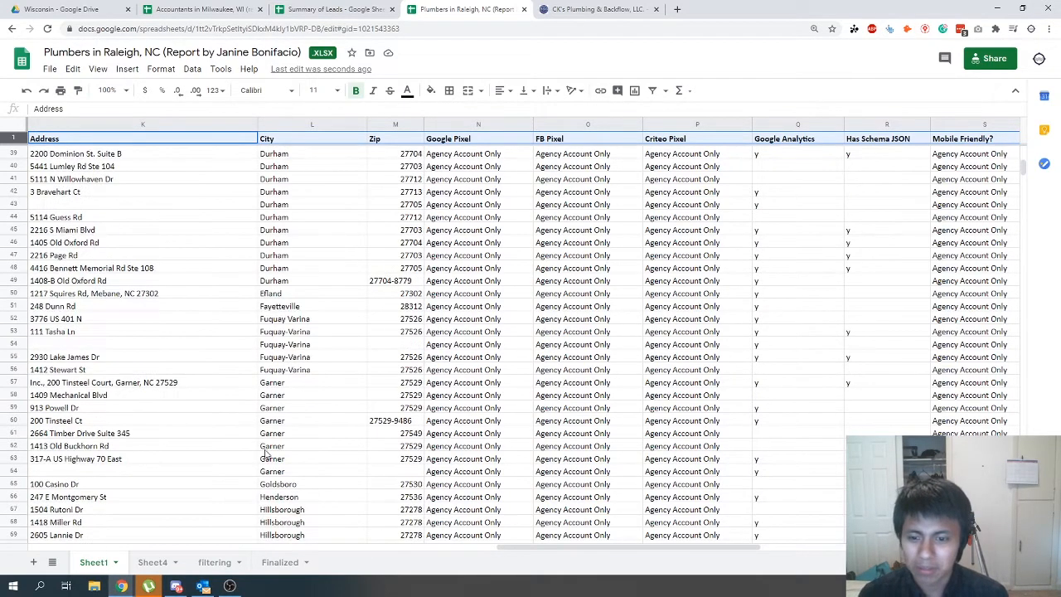
{"action": "scroll", "coordinate": [265, 455], "scroll_direction": "down", "scroll_amount": 15}
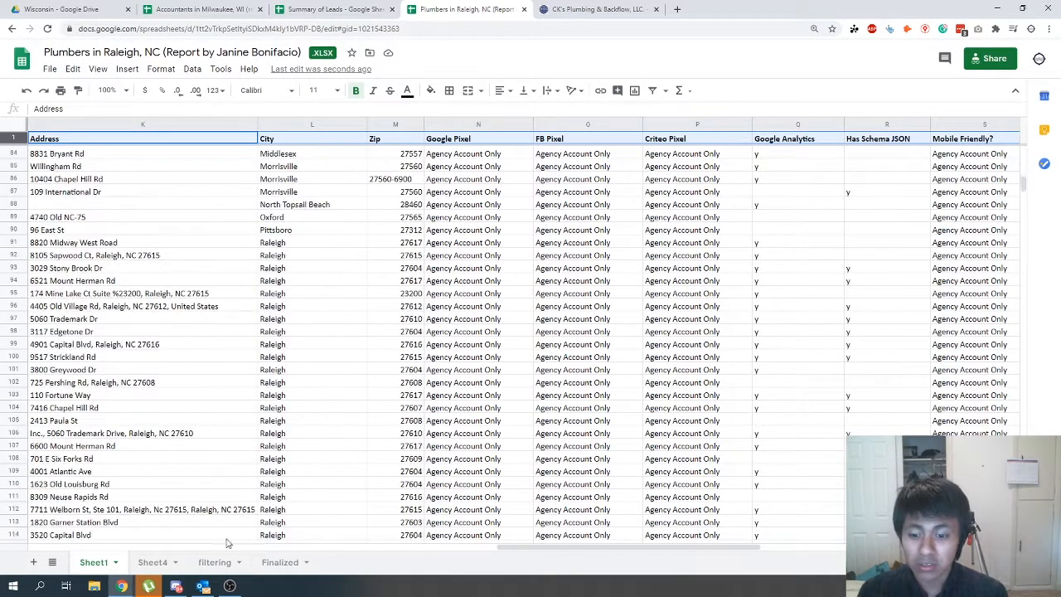
{"action": "left_click", "coordinate": [280, 563]}
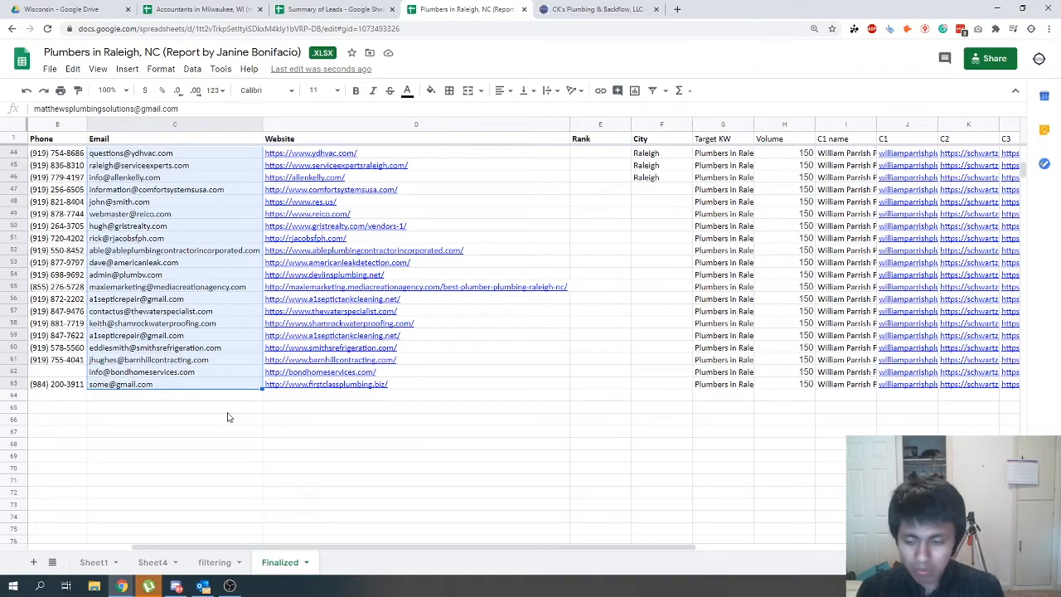
{"action": "scroll", "coordinate": [228, 417], "scroll_direction": "up", "scroll_amount": 10}
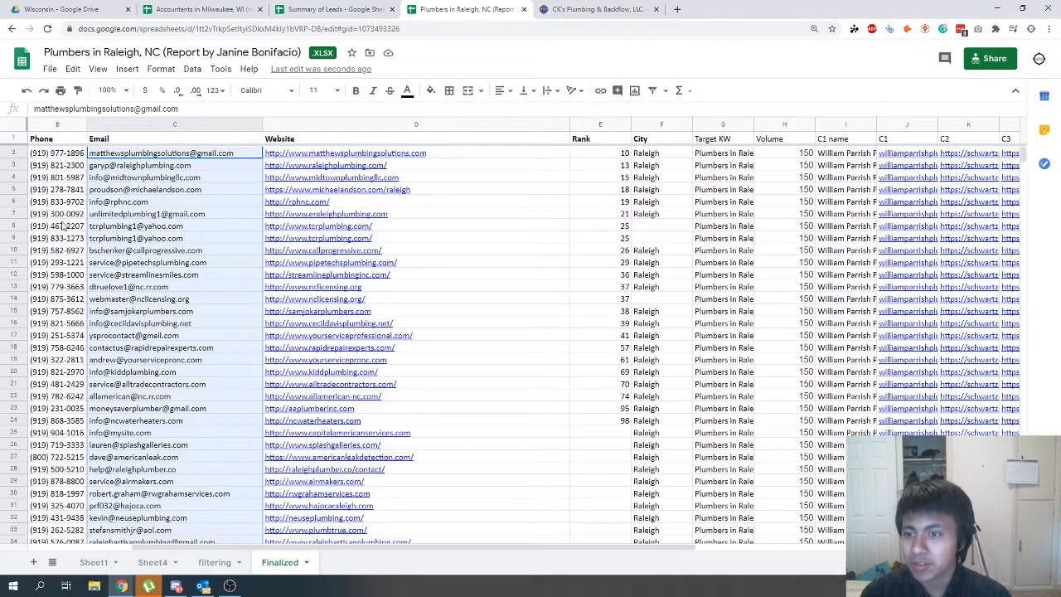
{"action": "left_click_drag", "start_coordinate": [169, 551], "coordinate": [73, 551]}
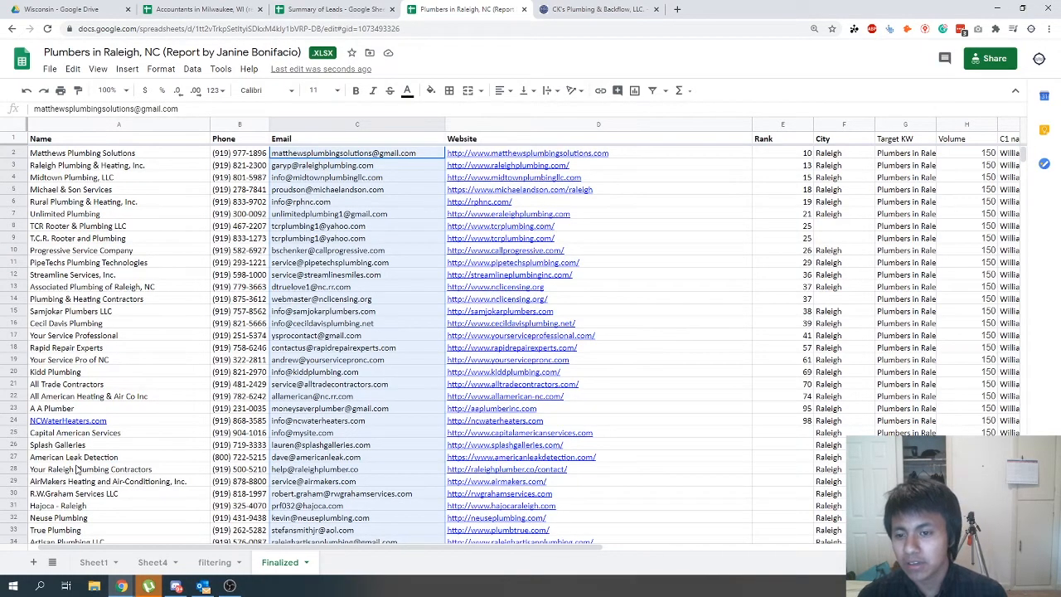
{"action": "scroll", "coordinate": [78, 464], "scroll_direction": "down", "scroll_amount": 15}
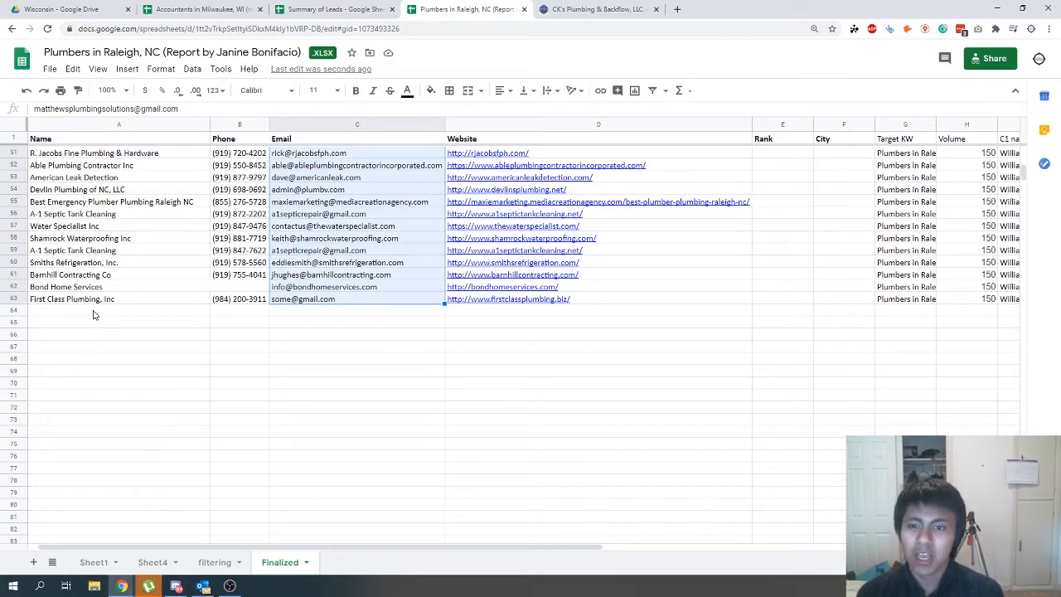
{"action": "scroll", "coordinate": [146, 481], "scroll_direction": "up", "scroll_amount": 10}
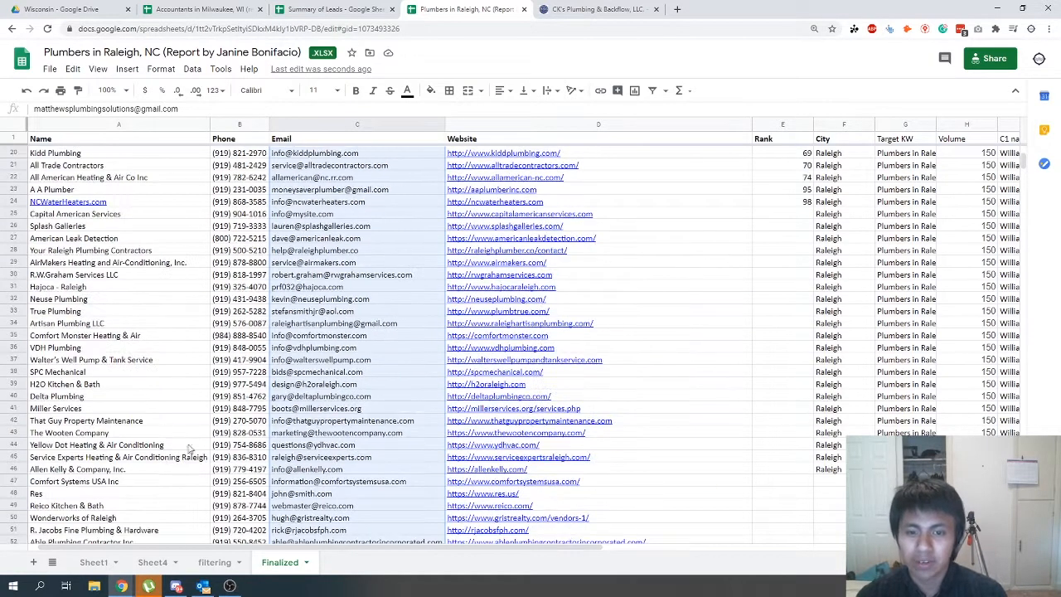
{"action": "scroll", "coordinate": [690, 430], "scroll_direction": "up", "scroll_amount": 6}
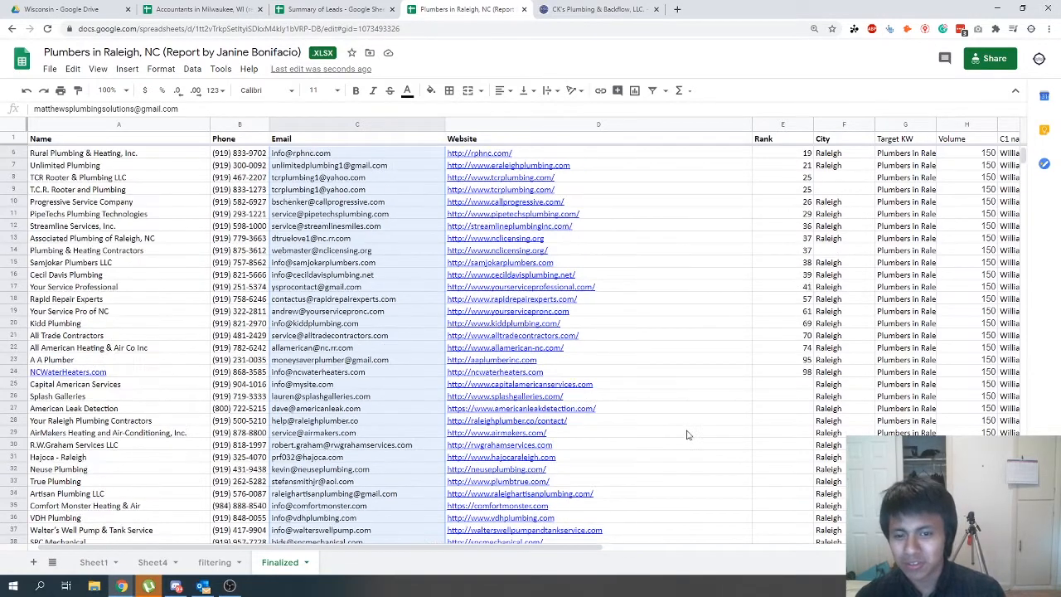